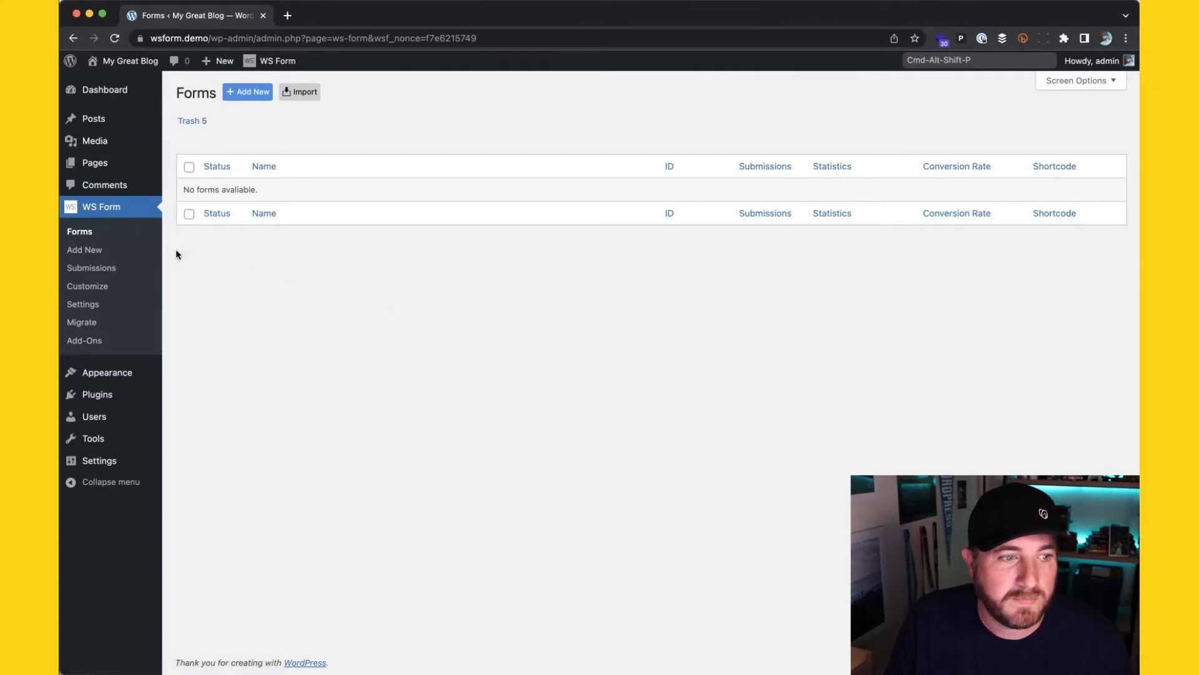
Create a new form from the Blank template
{"action": "left_click", "coordinate": [85, 252]}
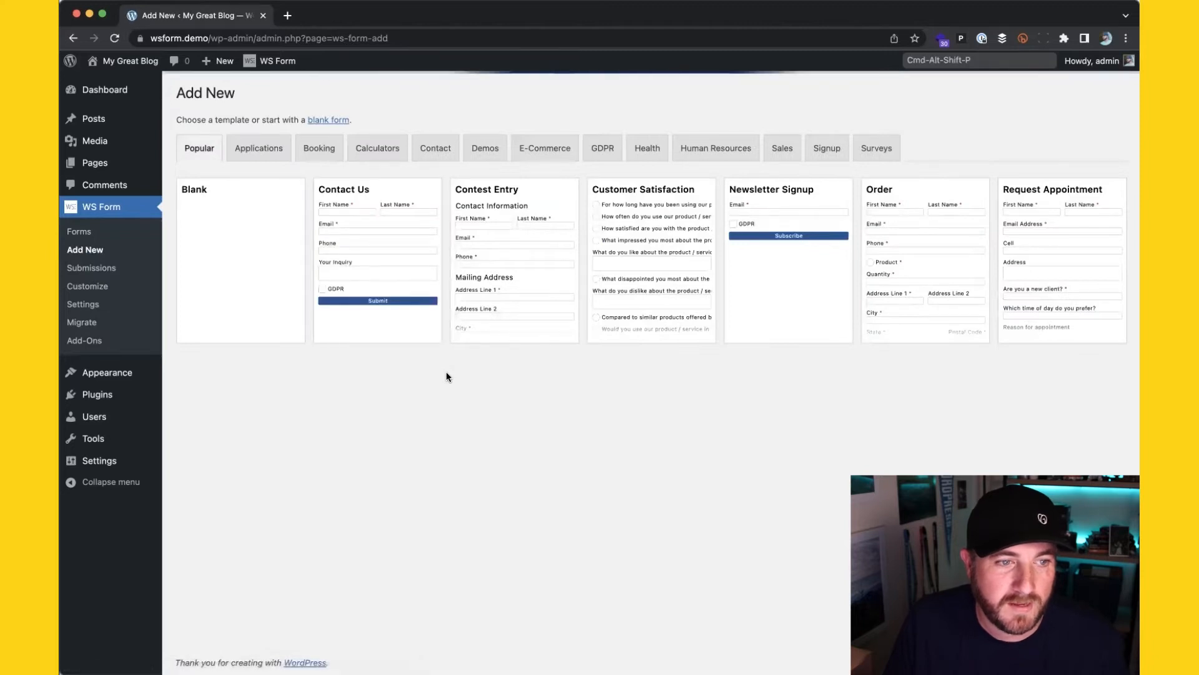
{"action": "mouse_move", "coordinate": [247, 297]}
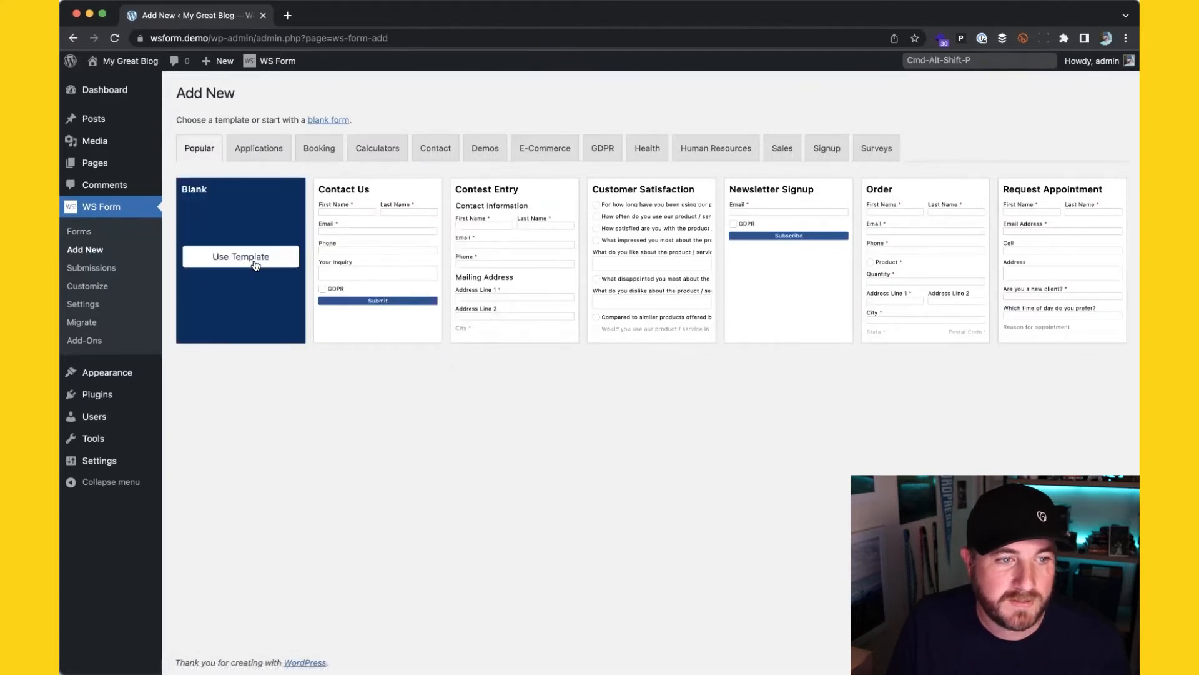
{"action": "left_click", "coordinate": [277, 265]}
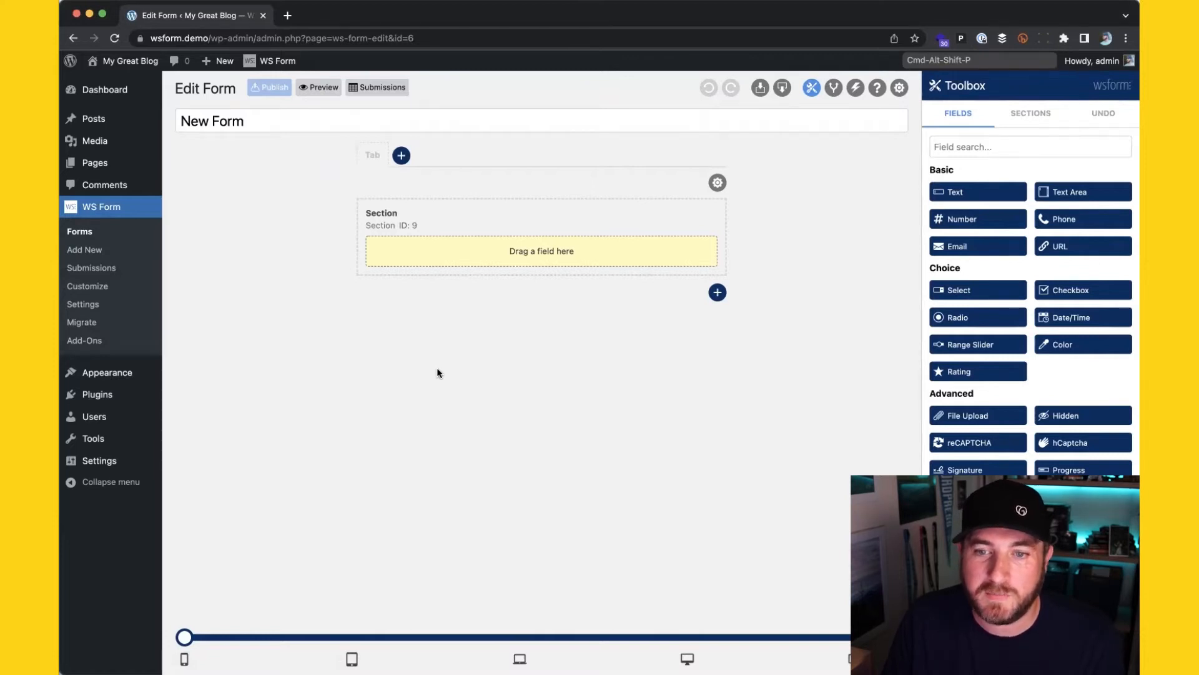
Add the prebuilt Name contact section above the empty section, with an Email field beneath the first and last name
{"action": "left_click", "coordinate": [1035, 121]}
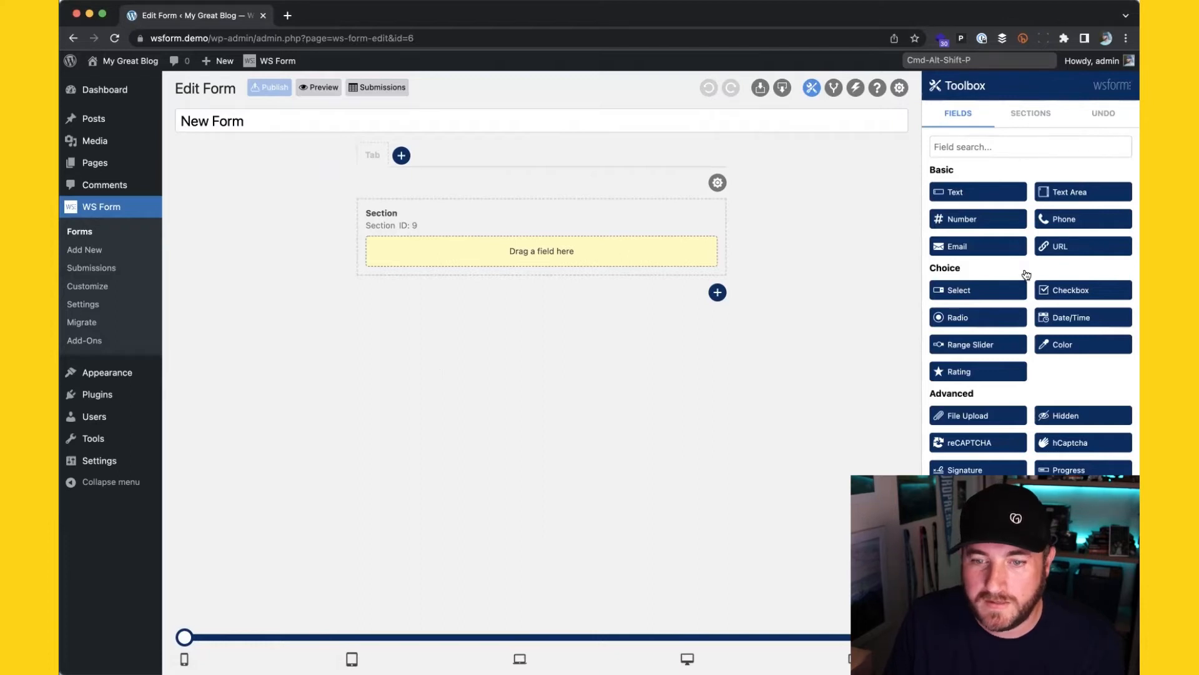
{"action": "scroll", "coordinate": [1027, 275], "scroll_direction": "down", "scroll_amount": 15}
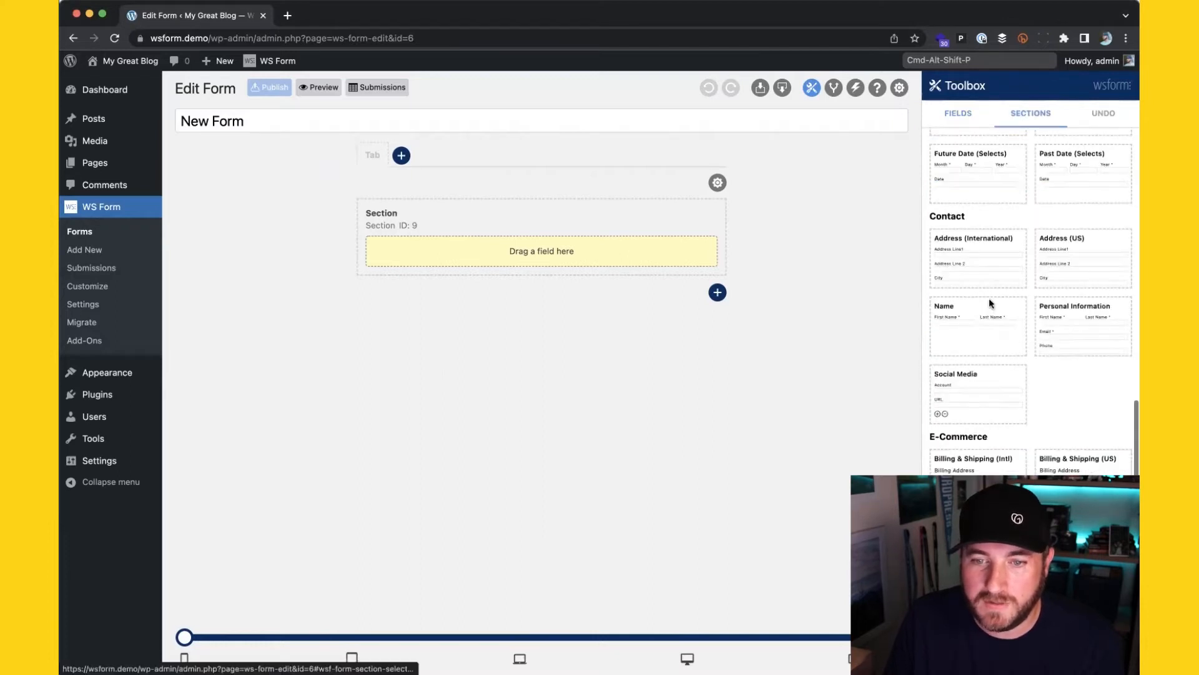
{"action": "left_click_drag", "start_coordinate": [539, 261], "coordinate": [539, 241]}
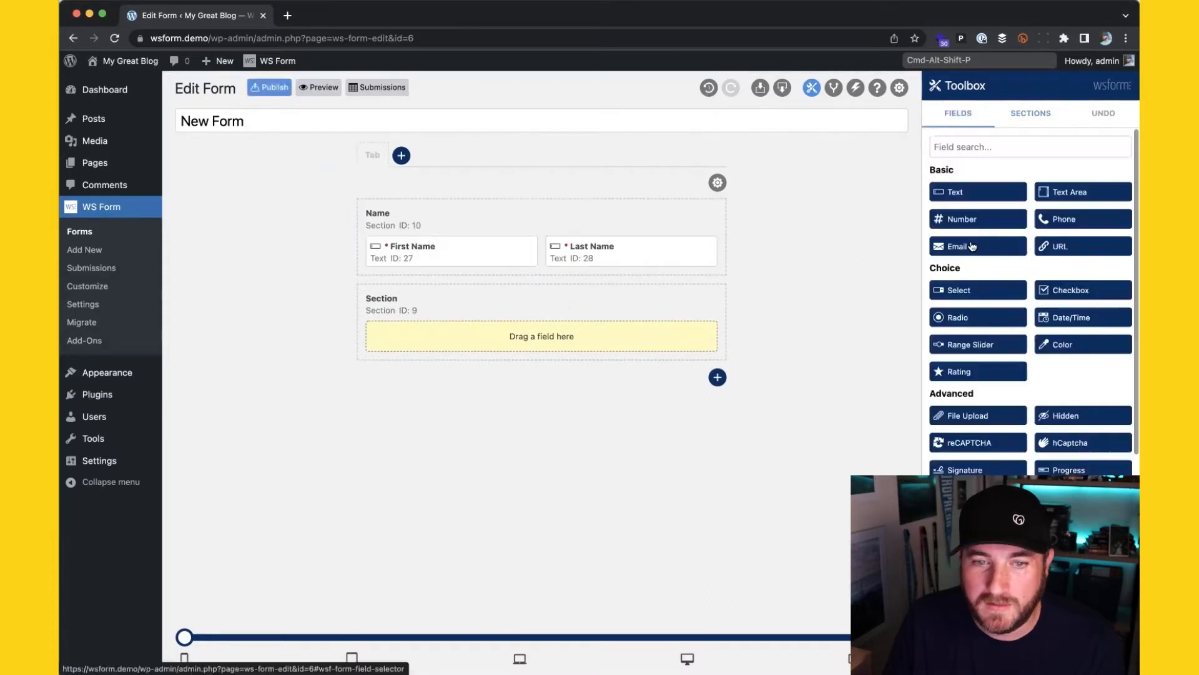
{"action": "mouse_move", "coordinate": [679, 267]}
{"action": "left_mouse_down"}
{"action": "mouse_move", "coordinate": [506, 312]}
{"action": "mouse_move", "coordinate": [695, 276]}
{"action": "left_mouse_up"}
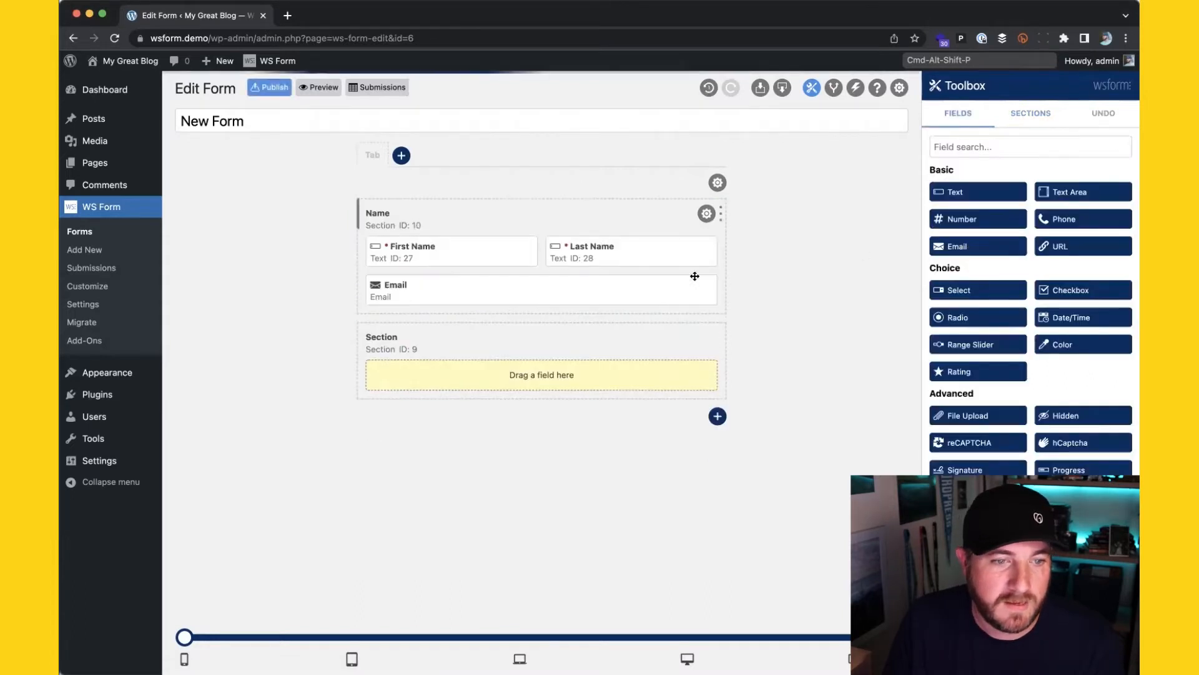
Add a Select field below Email and label it "Choose a gift"
{"action": "left_click_drag", "start_coordinate": [996, 292], "coordinate": [577, 321]}
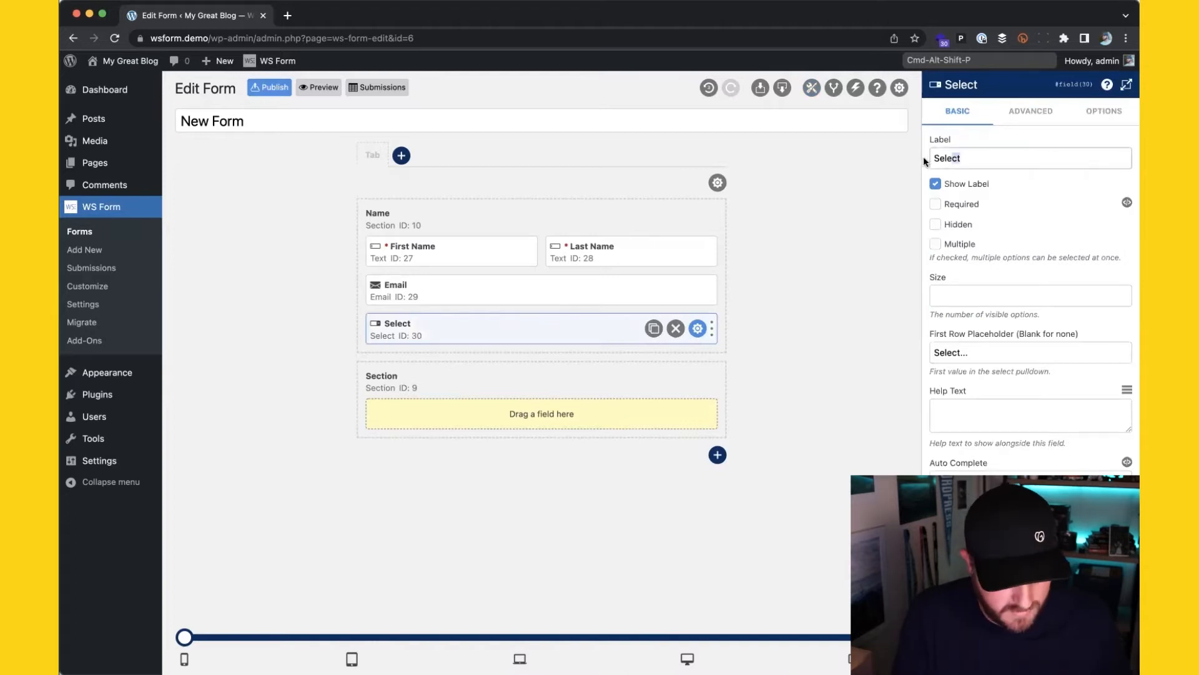
{"action": "double_click", "coordinate": [934, 158]}
{"action": "type", "text": "Choose a "}
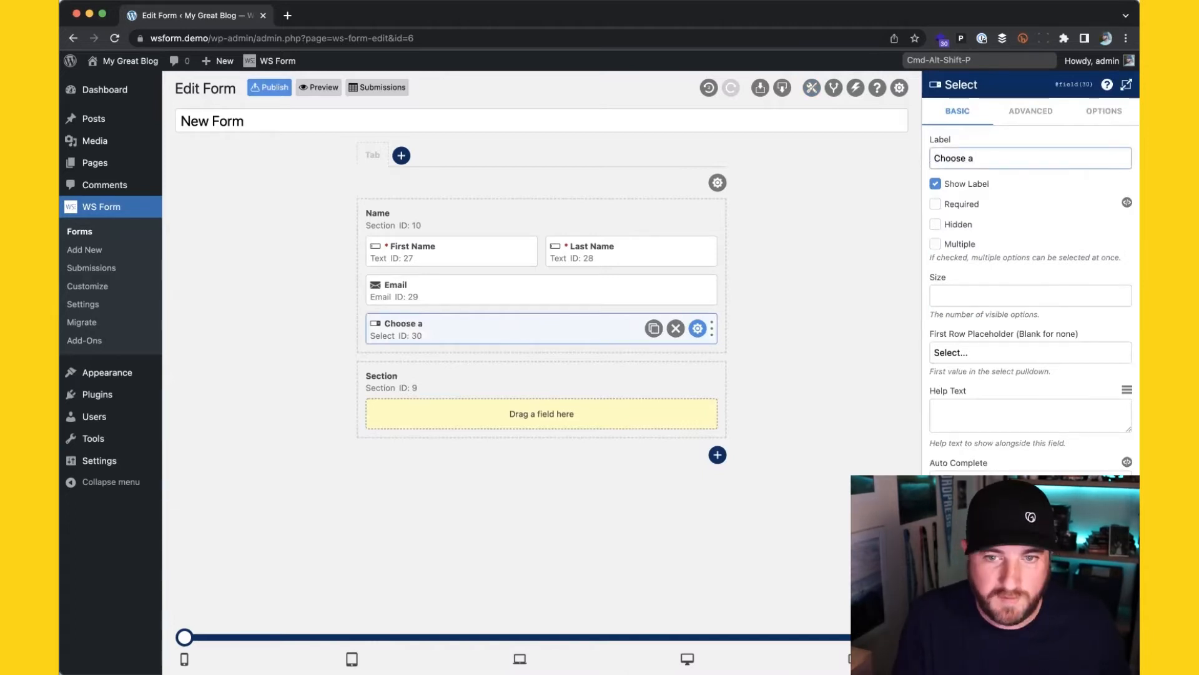
{"action": "type", "text": "gift"}
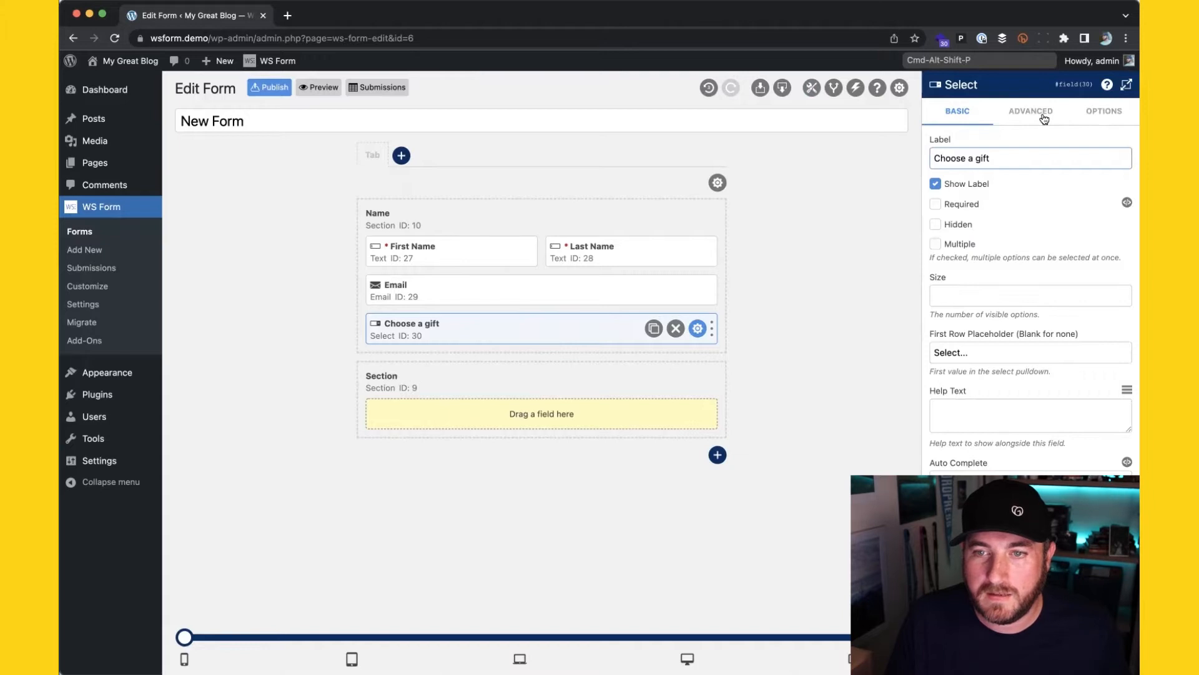
Set the gift field's choices to Tshirt and Tote bag, removing the third option
{"action": "left_click", "coordinate": [1104, 111]}
{"action": "left_click", "coordinate": [999, 231]}
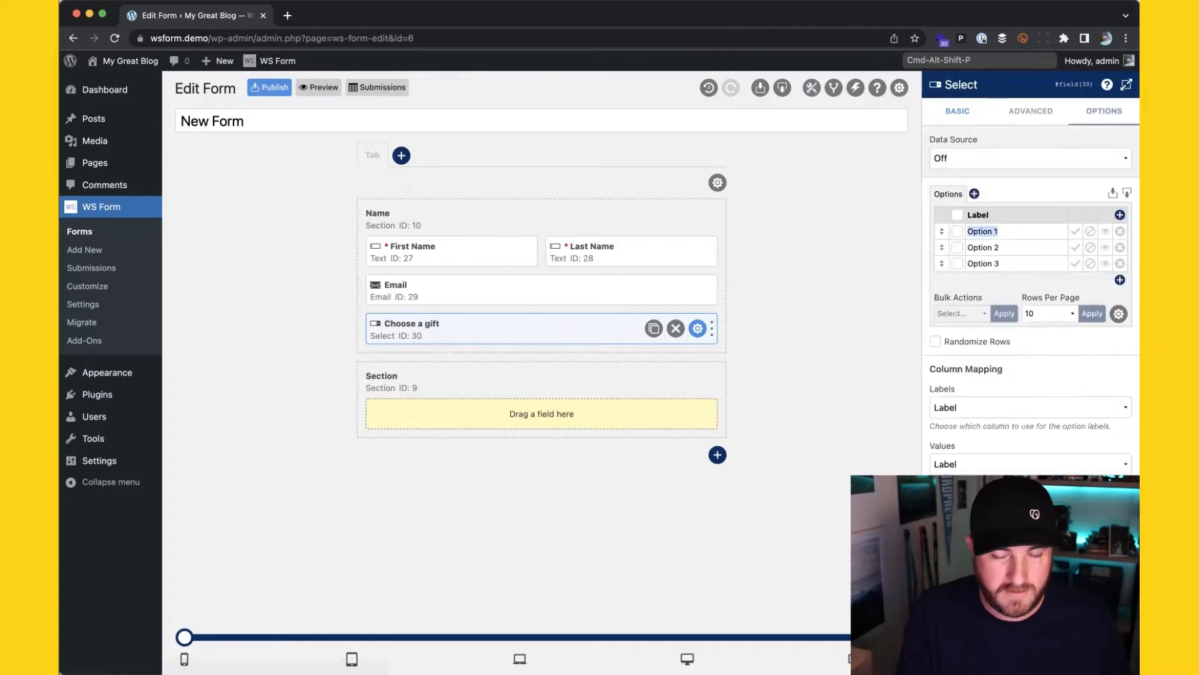
{"action": "type", "text": "Tshirt"}
{"action": "left_click", "coordinate": [1009, 249]}
{"action": "type", "text": "To"}
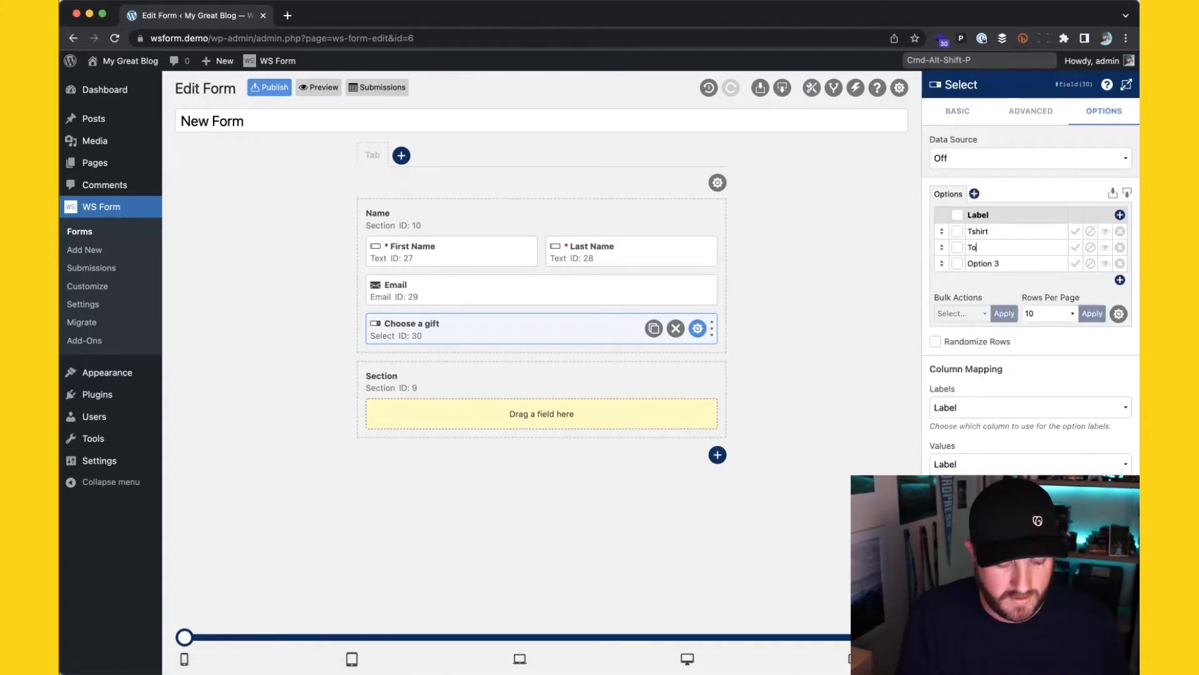
{"action": "type", "text": "te bag"}
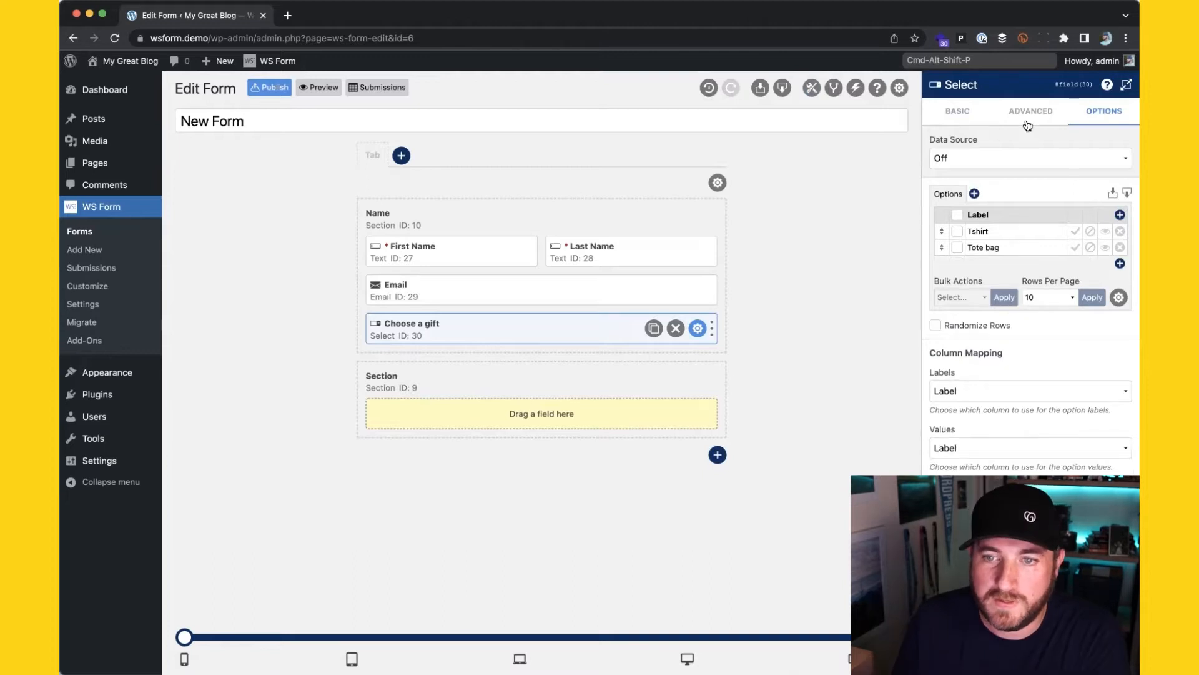
{"action": "left_click", "coordinate": [967, 113]}
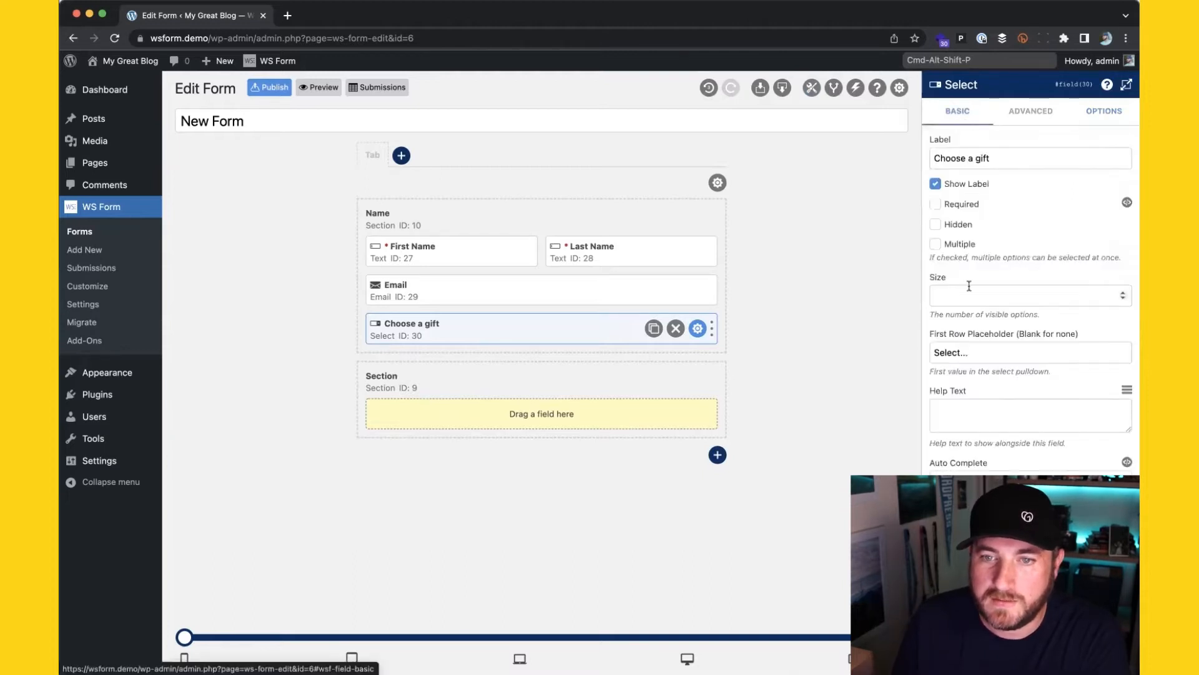
{"action": "key", "text": "Escape"}
Add a Radio field below "Choose a gift" and label it "Tshirt sizes"
{"action": "left_click_drag", "start_coordinate": [973, 316], "coordinate": [432, 369]}
{"action": "left_click", "coordinate": [697, 367]}
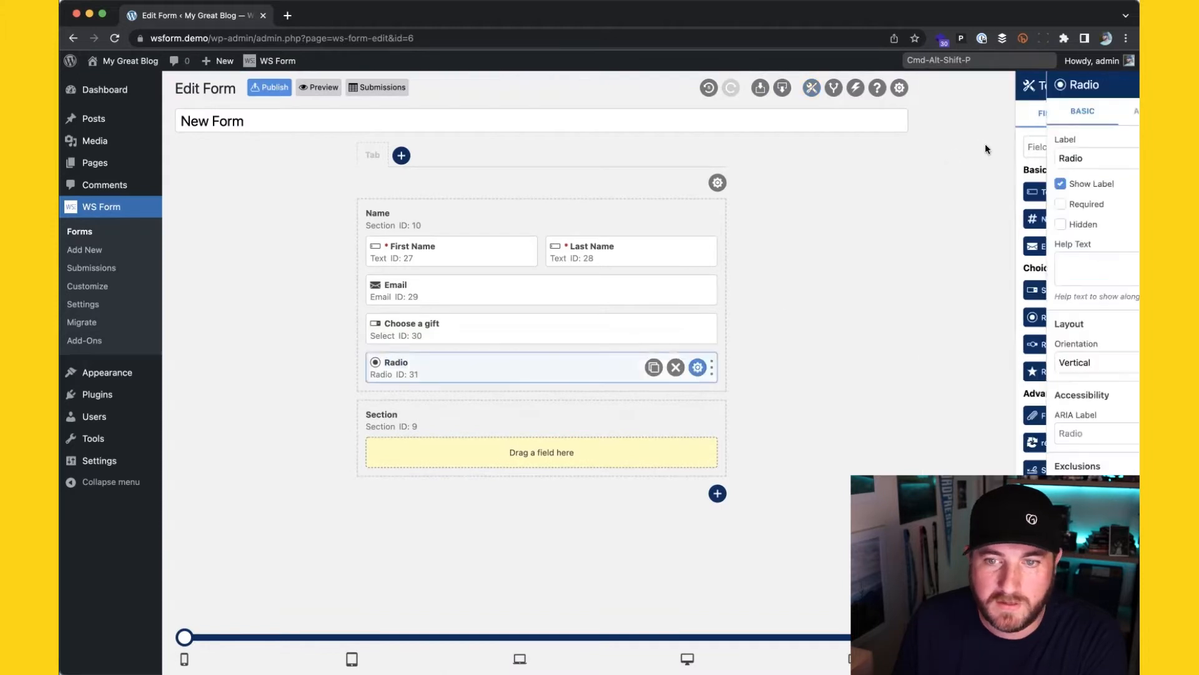
{"action": "double_click", "coordinate": [948, 156]}
{"action": "type", "text": "Tshirt sizes"}
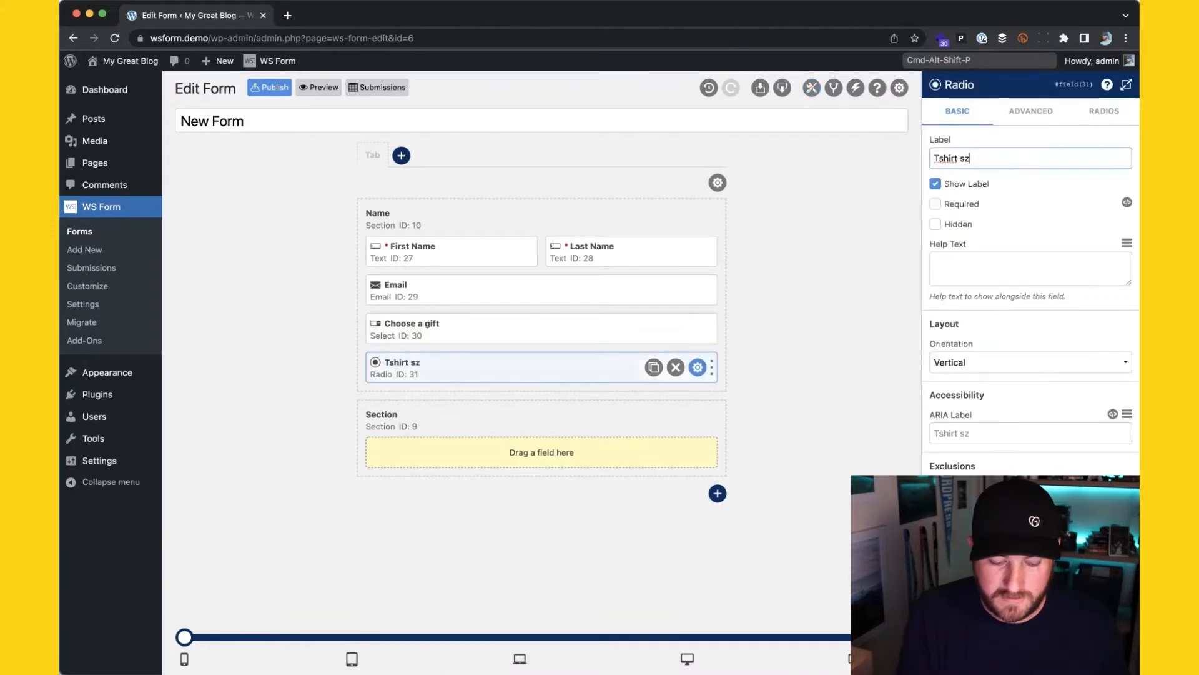
Fill the Tshirt sizes choices from the preset data source using the E-Commerce sizes preset
{"action": "left_click", "coordinate": [1098, 114]}
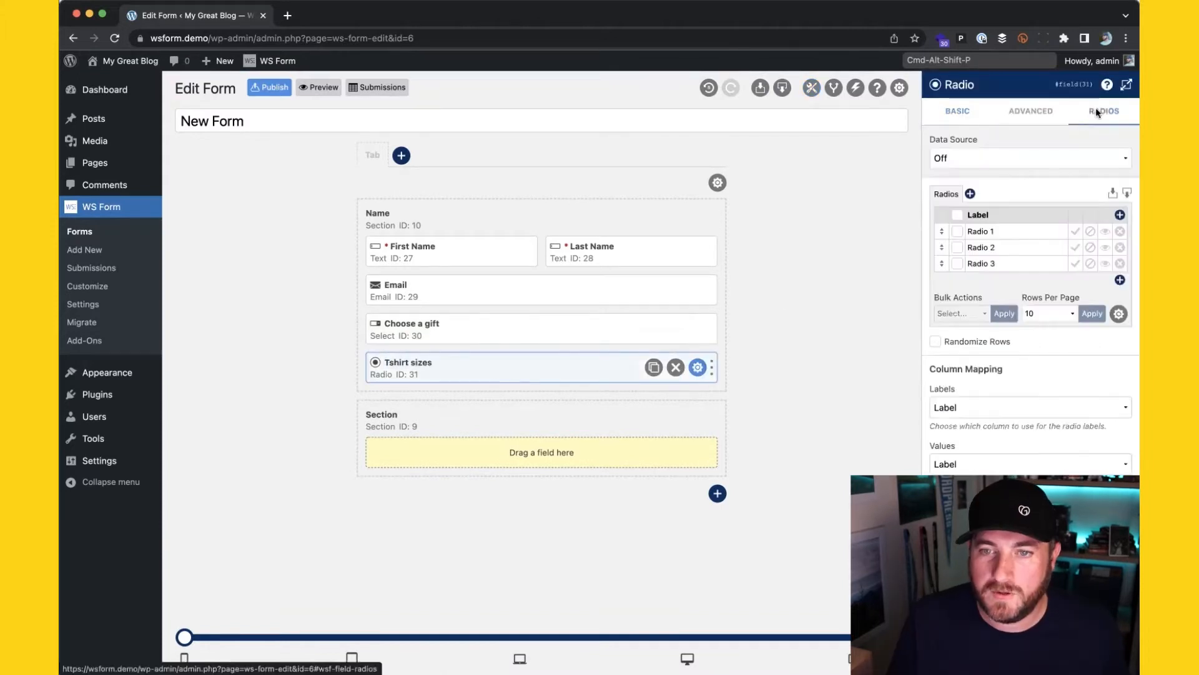
{"action": "left_click", "coordinate": [1034, 163]}
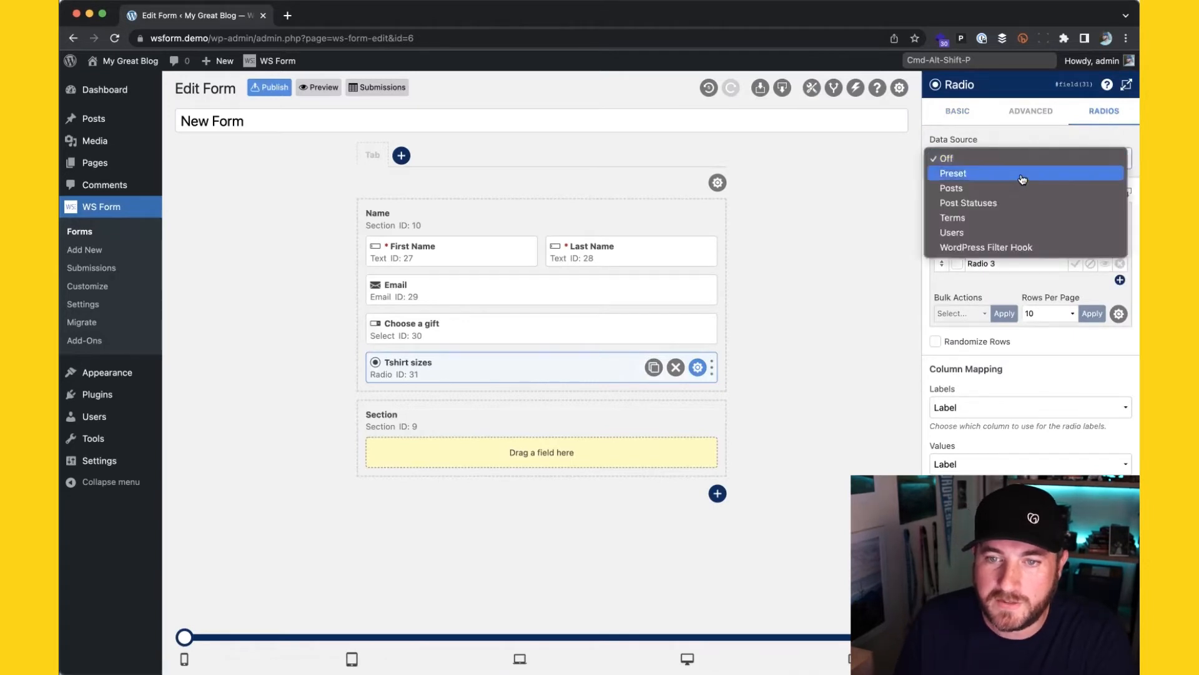
{"action": "key", "text": "Escape"}
{"action": "key", "text": "p"}
{"action": "left_click", "coordinate": [1004, 210]}
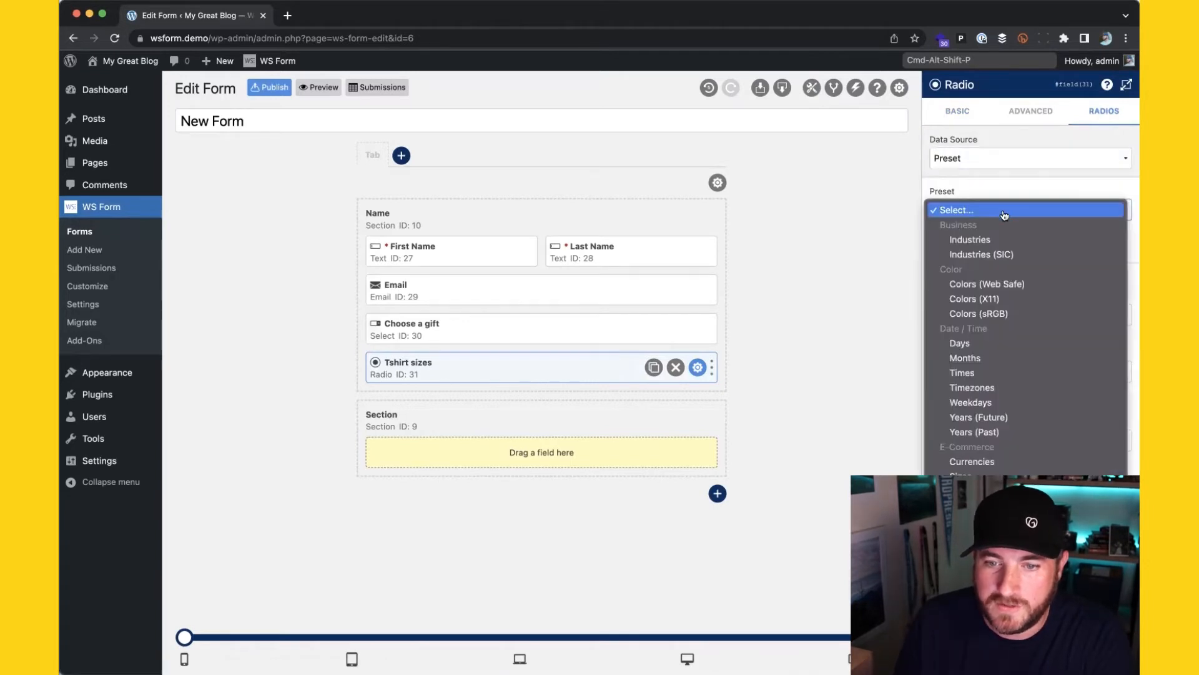
{"action": "left_click", "coordinate": [975, 462]}
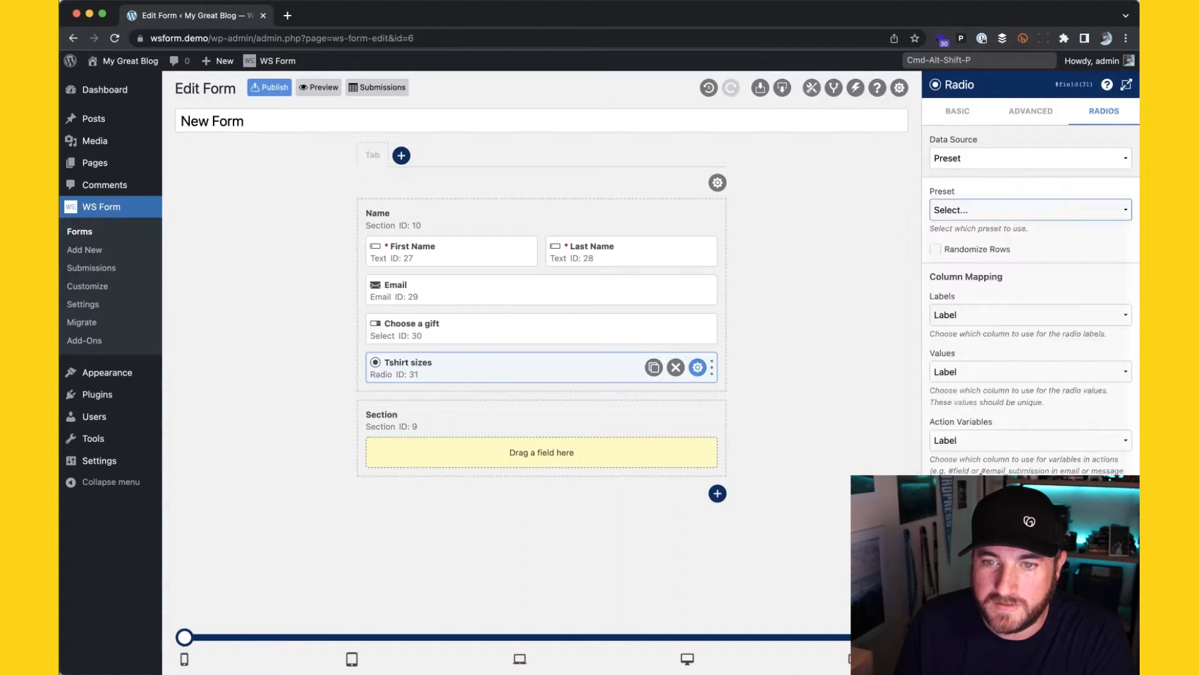
{"action": "left_click", "coordinate": [1012, 258]}
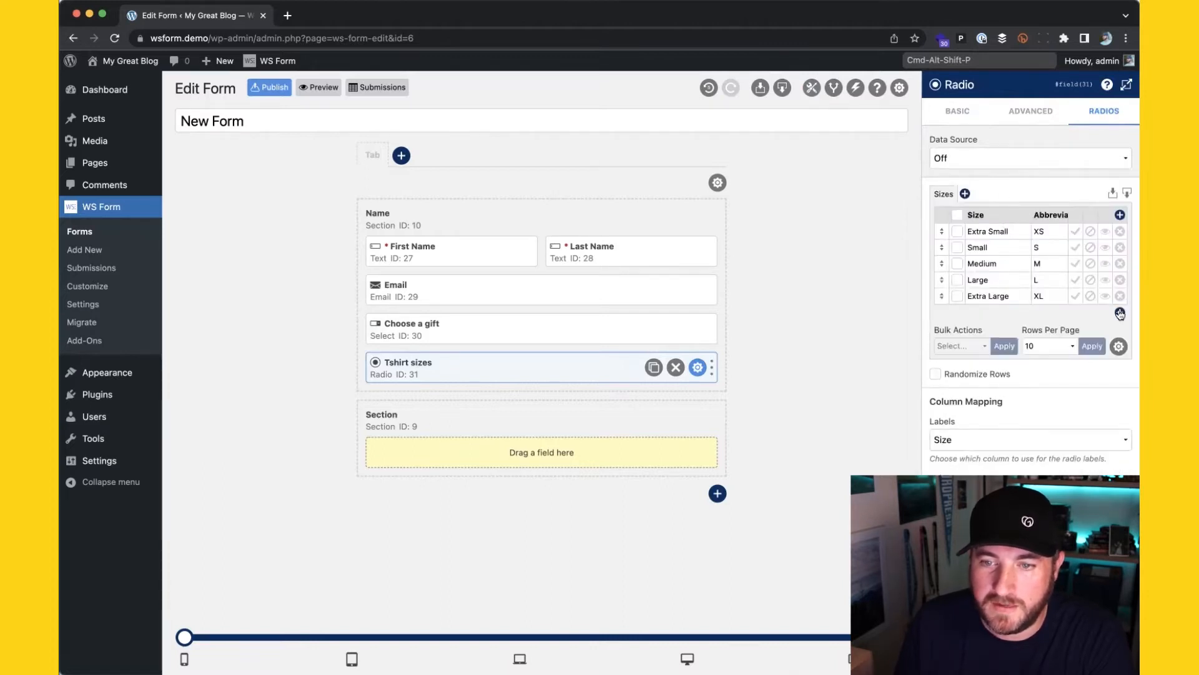
Add a 2X Large choice with the abbreviation 2XL to the Tshirt sizes field
{"action": "left_click", "coordinate": [1037, 320]}
{"action": "type", "text": "2X Large"}
{"action": "key", "text": "Tab"}
{"action": "type", "text": "2XL"}
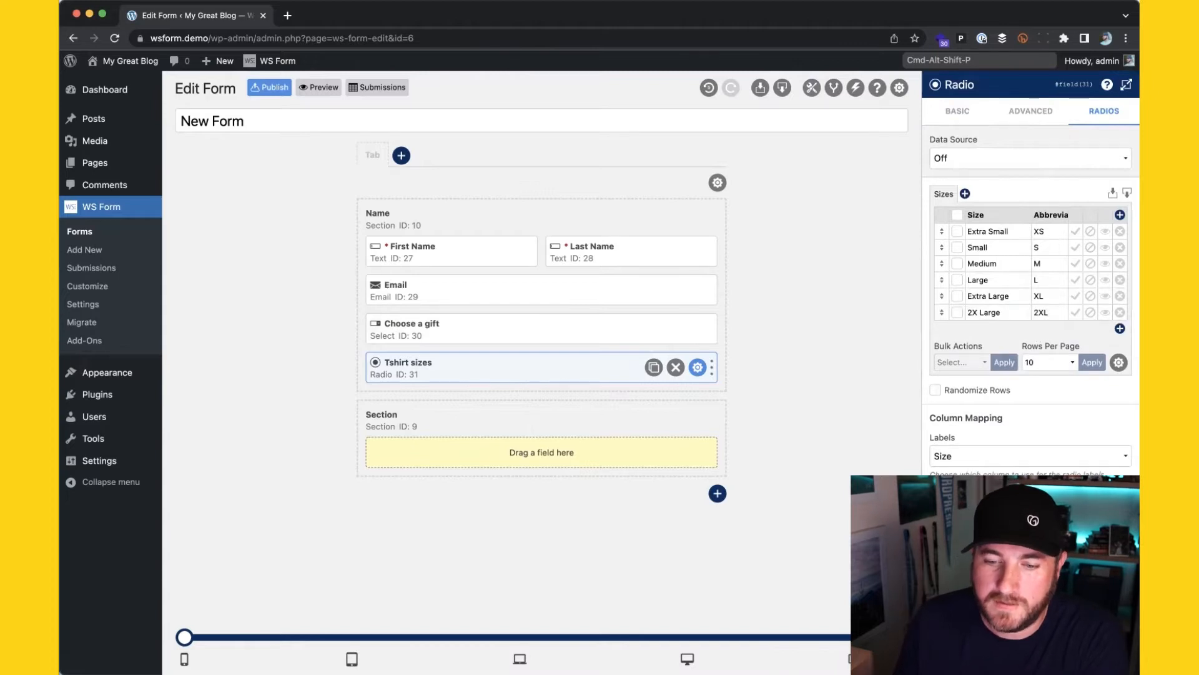
{"action": "left_click", "coordinate": [806, 503]}
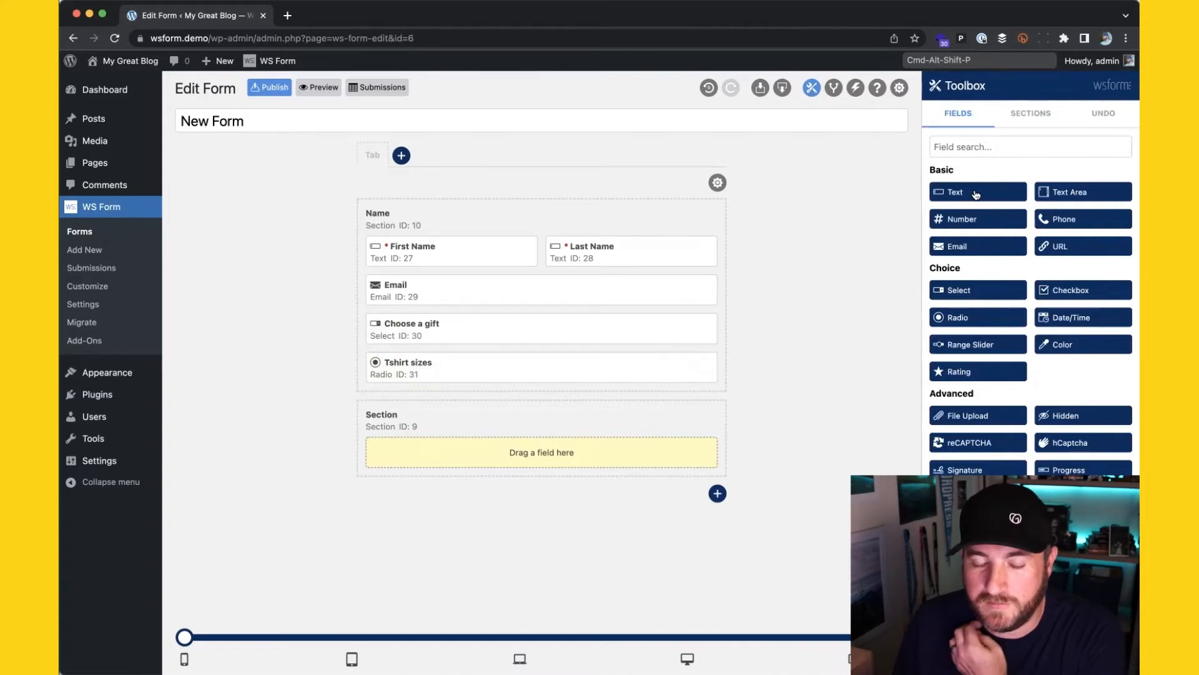
Add a second Radio field below "Tshirt sizes" and label it "Tote bag colors"
{"action": "left_click_drag", "start_coordinate": [975, 322], "coordinate": [512, 403]}
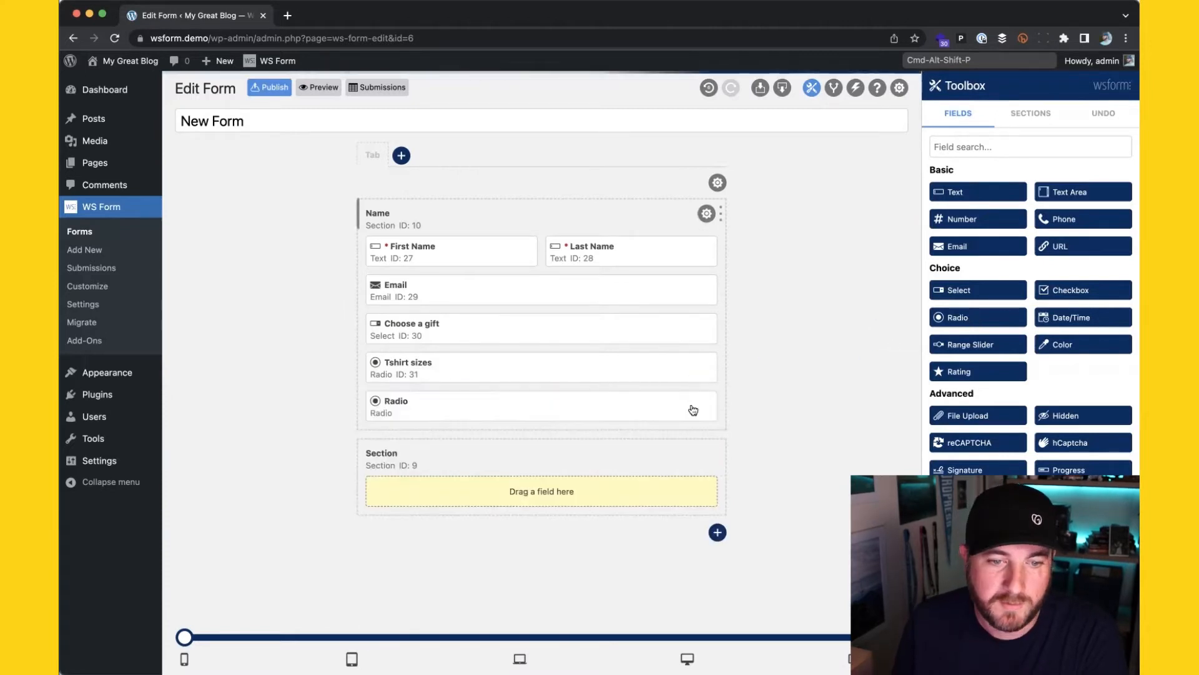
{"action": "left_click", "coordinate": [698, 406]}
{"action": "type", "text": "Tote bag colors"}
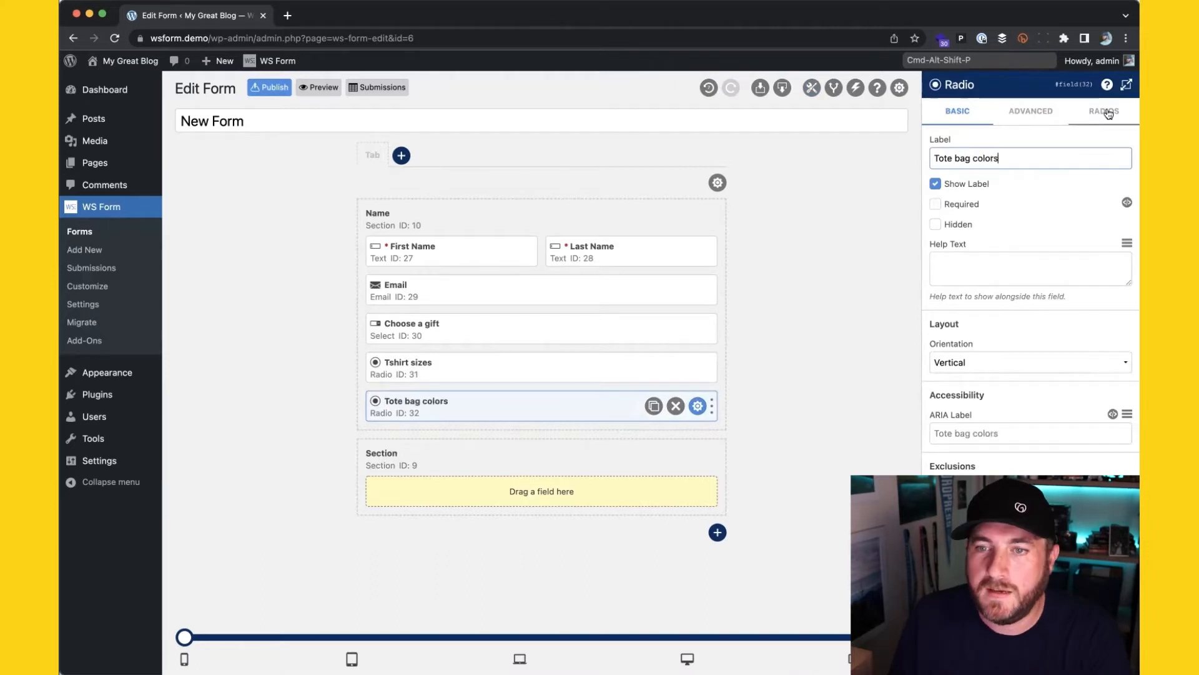
Name the first tote bag color choice Red and title the form "Event registration"
{"action": "left_click", "coordinate": [1106, 112]}
{"action": "left_click", "coordinate": [1000, 232]}
{"action": "type", "text": "Red"}
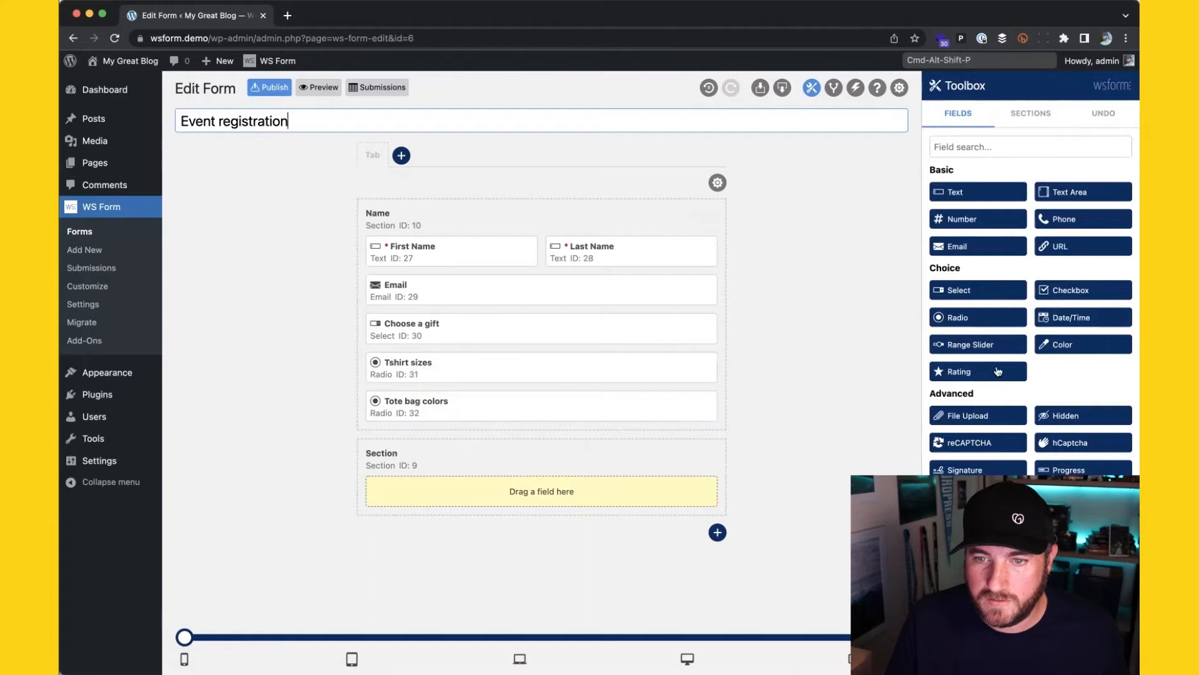
Add a Submit button below the "Tote bag colors" field and publish the form
{"action": "scroll", "coordinate": [989, 382], "scroll_direction": "down", "scroll_amount": 5}
{"action": "left_click_drag", "start_coordinate": [986, 442], "coordinate": [501, 428]}
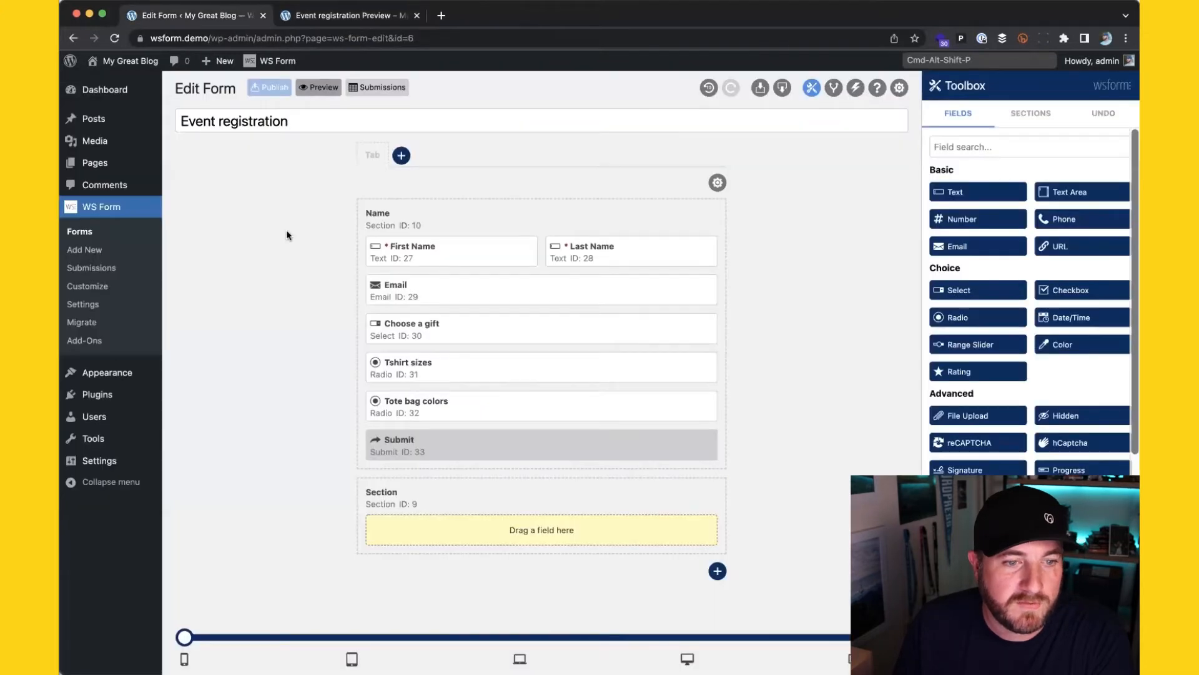
Add a conditional rule named "Show tshirt sizes" whose IF test is the Tshirt row being selected in "Choose a gift"
{"action": "left_click", "coordinate": [834, 88]}
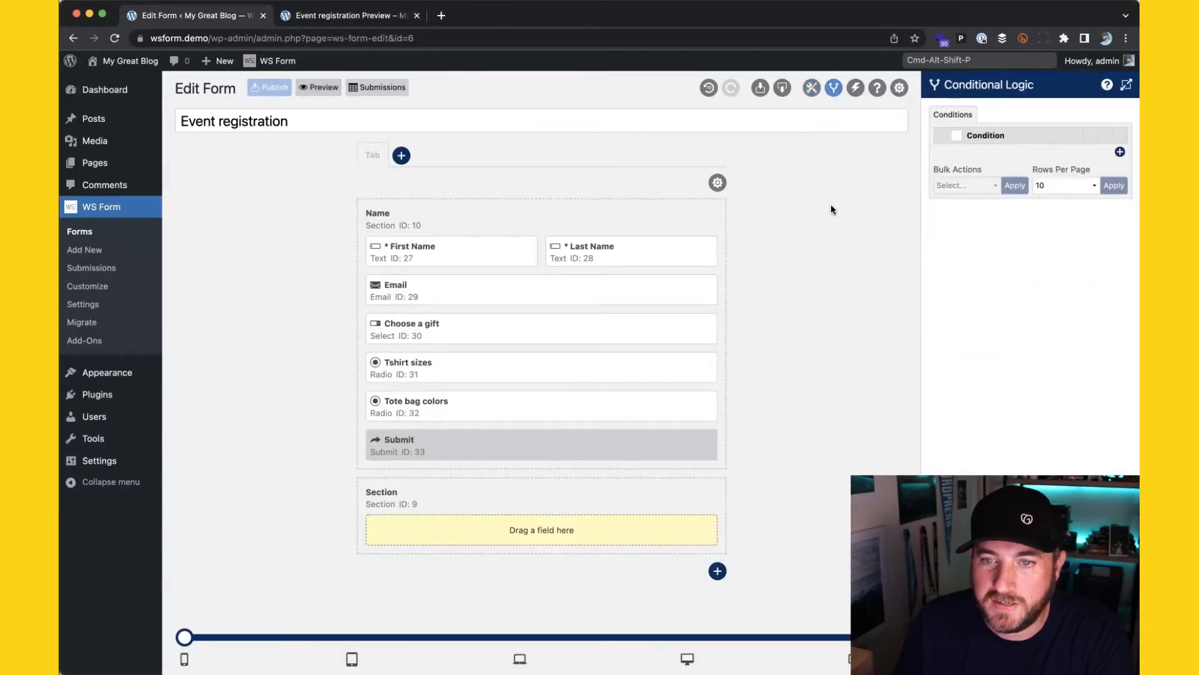
{"action": "left_click", "coordinate": [1119, 152]}
{"action": "type", "text": "Show tshirt sizes"}
{"action": "left_click", "coordinate": [1034, 217]}
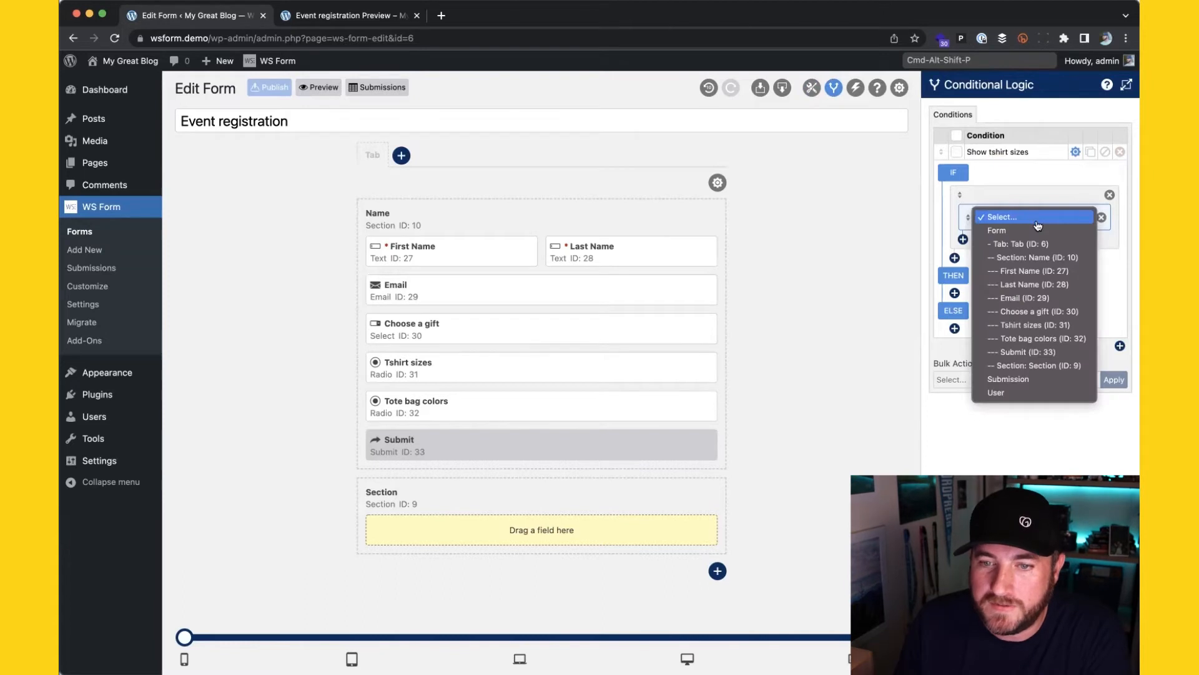
{"action": "left_click", "coordinate": [1037, 311]}
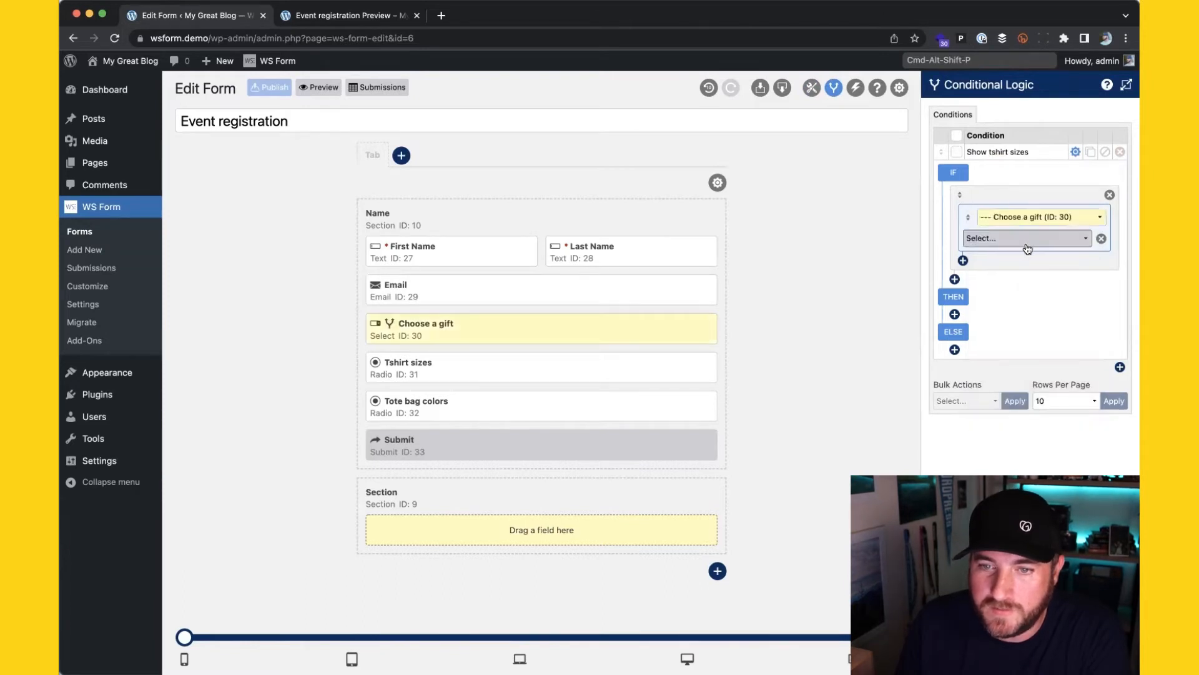
{"action": "left_click", "coordinate": [1027, 247]}
{"action": "left_click", "coordinate": [1021, 260]}
{"action": "left_click", "coordinate": [1019, 273]}
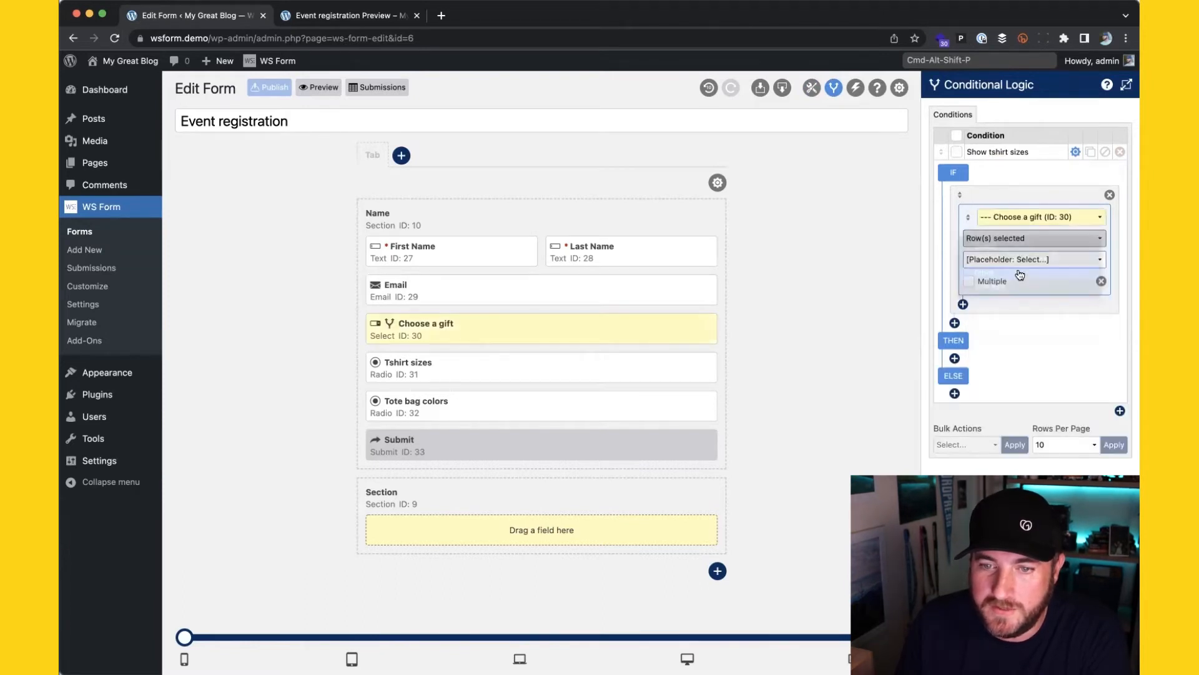
Set the rule's THEN action to make the "Tshirt sizes" field visible, and close the rule's settings
{"action": "left_click", "coordinate": [954, 358]}
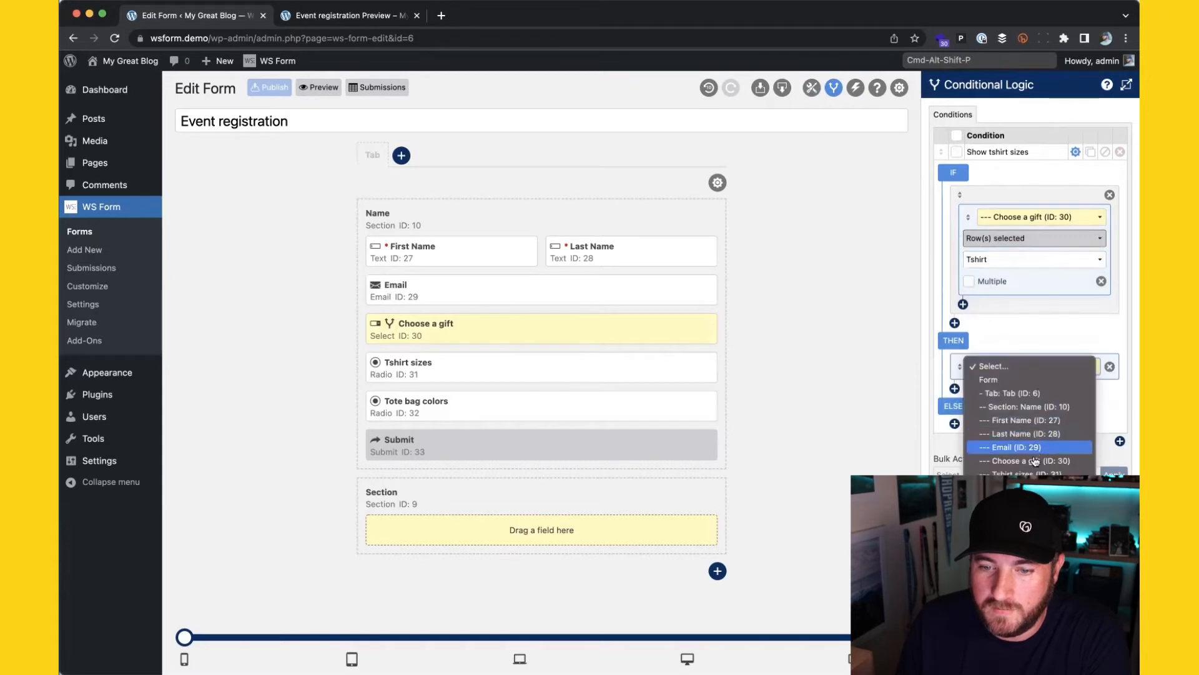
{"action": "left_click", "coordinate": [1031, 466]}
{"action": "left_click", "coordinate": [1007, 397]}
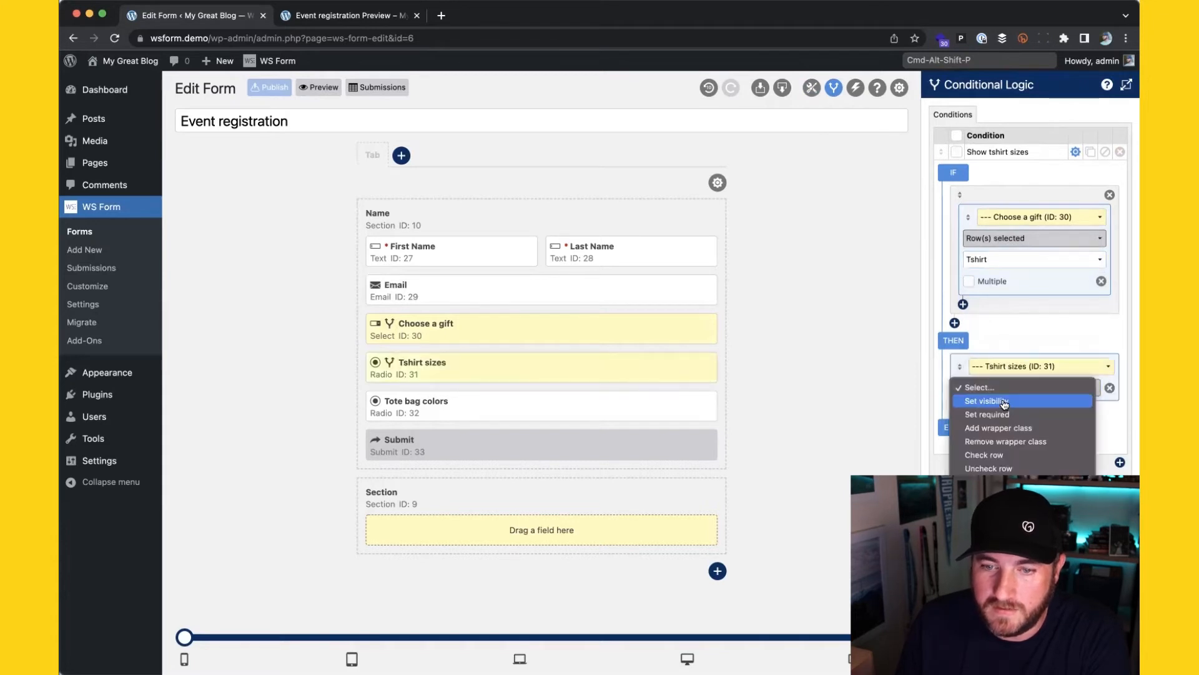
{"action": "left_click", "coordinate": [1008, 400]}
{"action": "left_click", "coordinate": [1010, 410]}
{"action": "left_click", "coordinate": [1011, 410]}
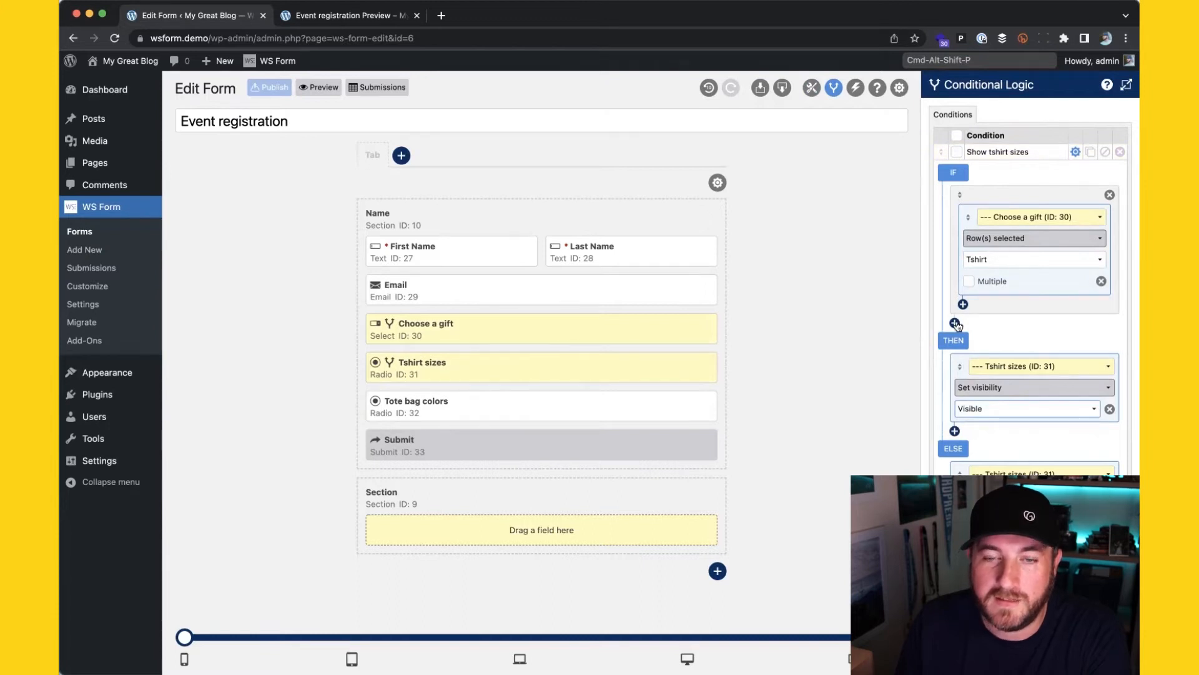
{"action": "left_click", "coordinate": [1076, 152]}
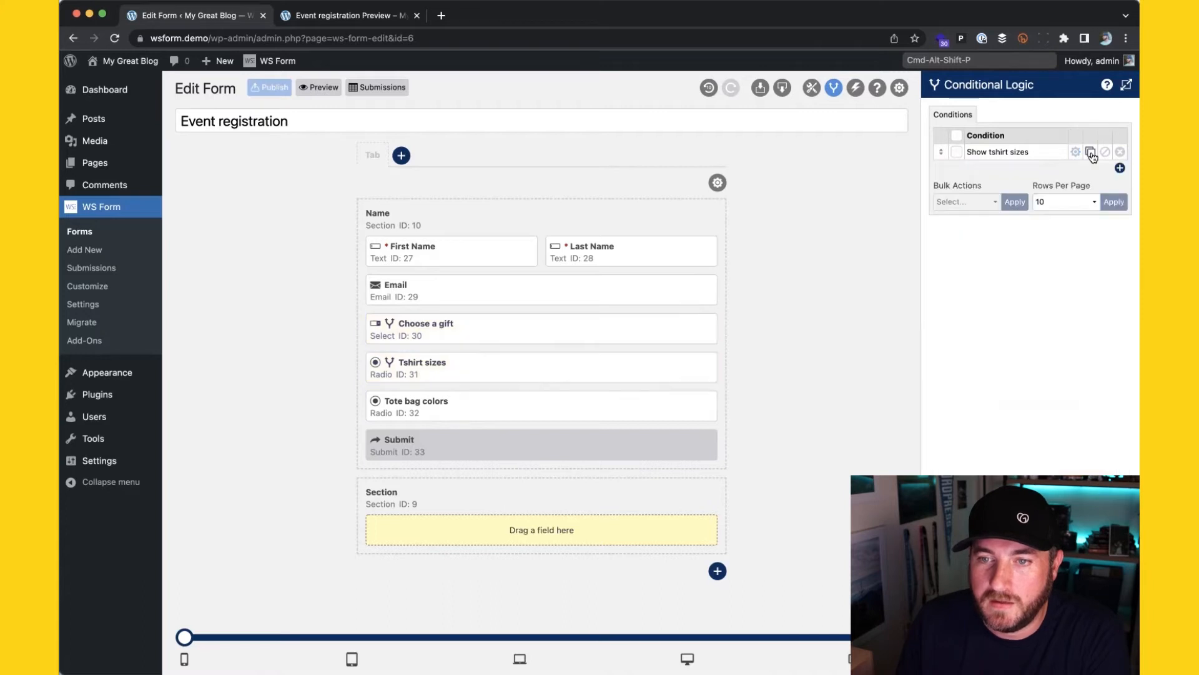
Duplicate the "Show tshirt sizes" rule as "Show tote bag colors", making the Tote bag choice show the "Tote bag colors" field
{"action": "left_click", "coordinate": [1090, 153]}
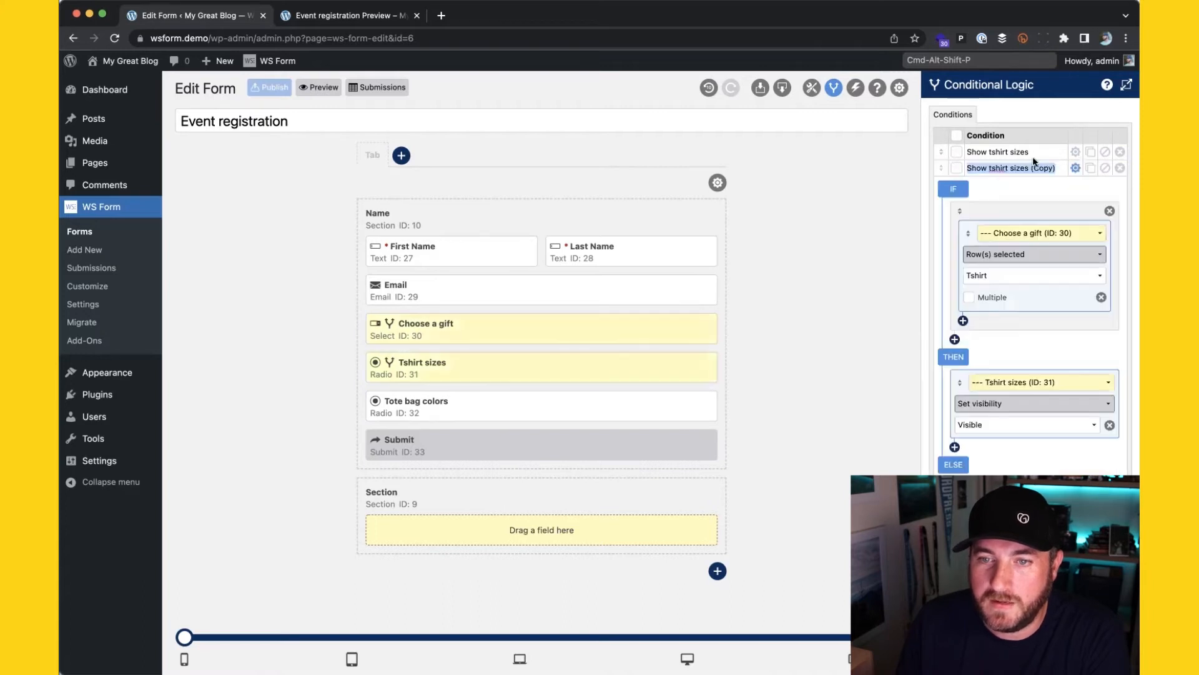
{"action": "double_click", "coordinate": [995, 168]}
{"action": "type", "text": "tote"}
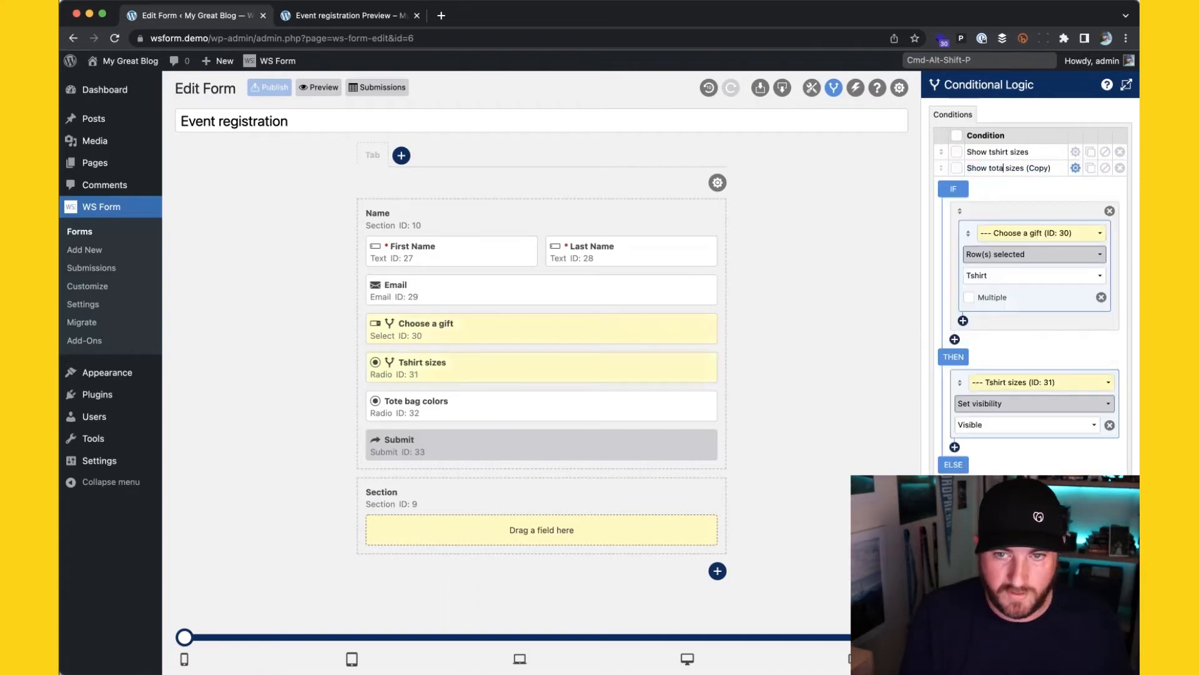
{"action": "type", "text": " bag colors"}
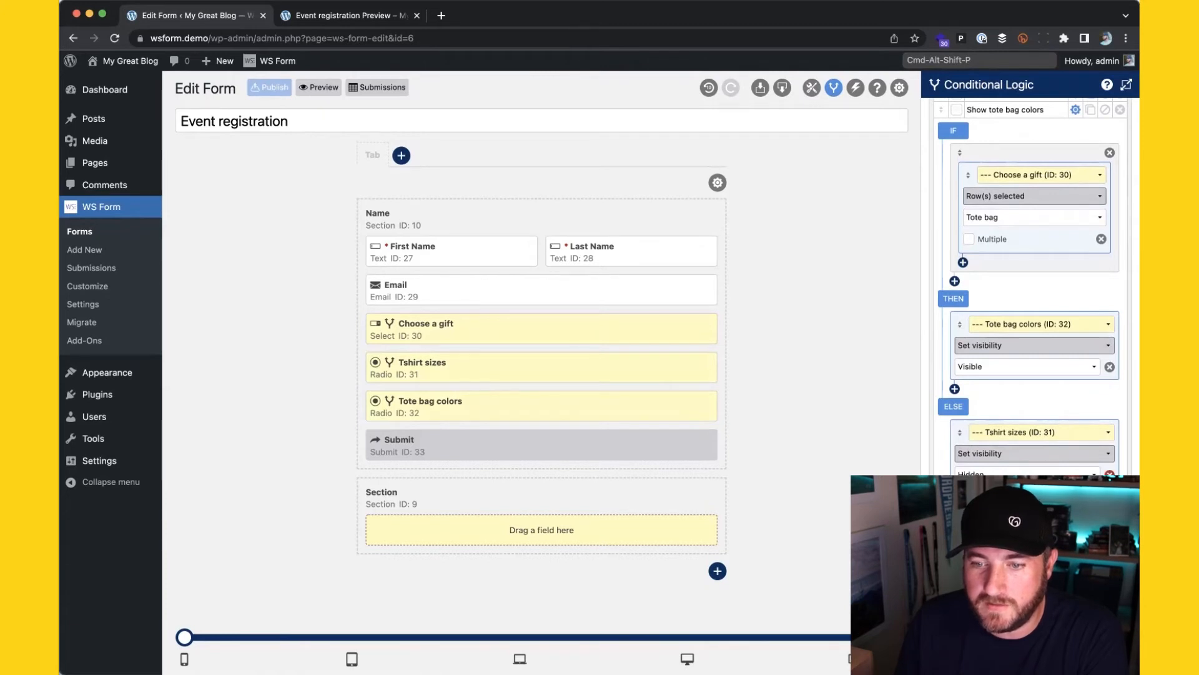
{"action": "scroll", "coordinate": [1060, 439], "scroll_direction": "up", "scroll_amount": 2}
{"action": "left_click", "coordinate": [968, 657]}
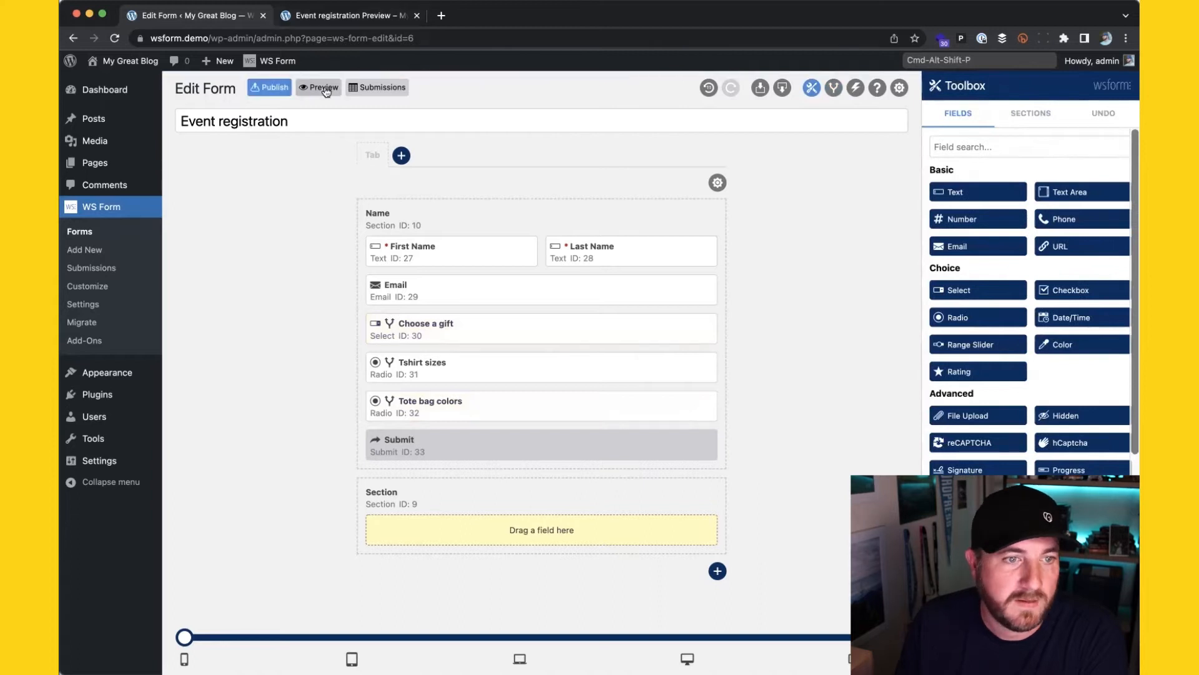
Preview the form and test the Tshirt gift option by selecting shirt sizes
{"action": "left_click", "coordinate": [324, 88]}
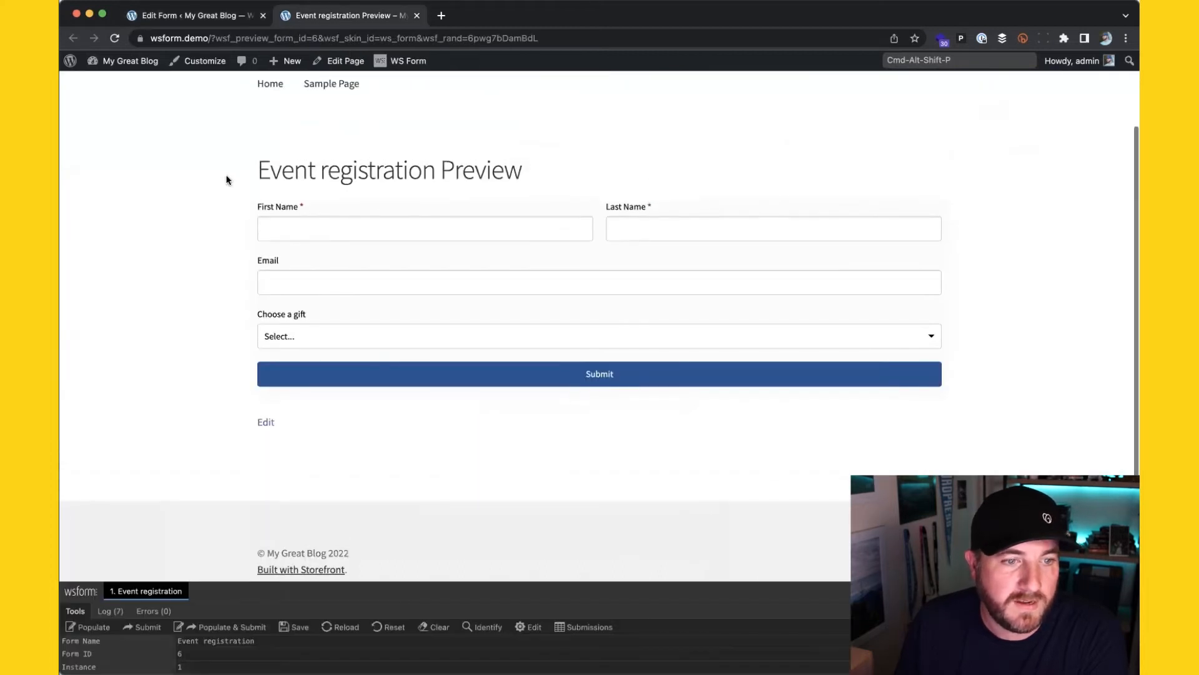
{"action": "left_click", "coordinate": [308, 353]}
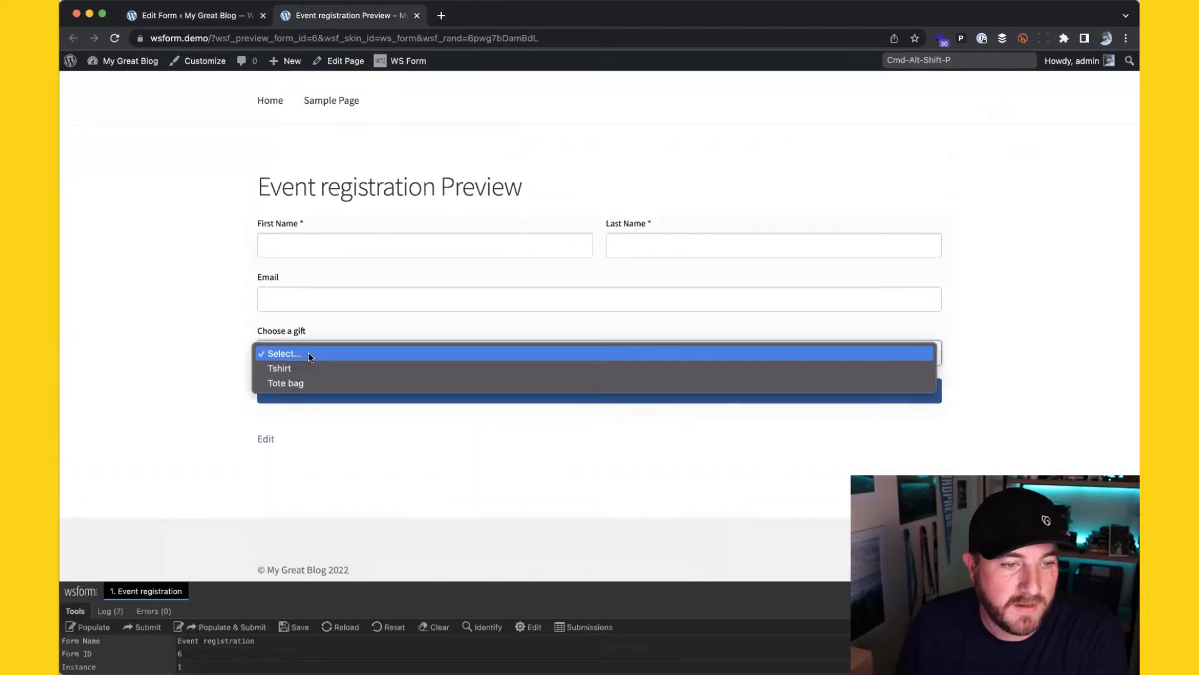
{"action": "left_click", "coordinate": [306, 369]}
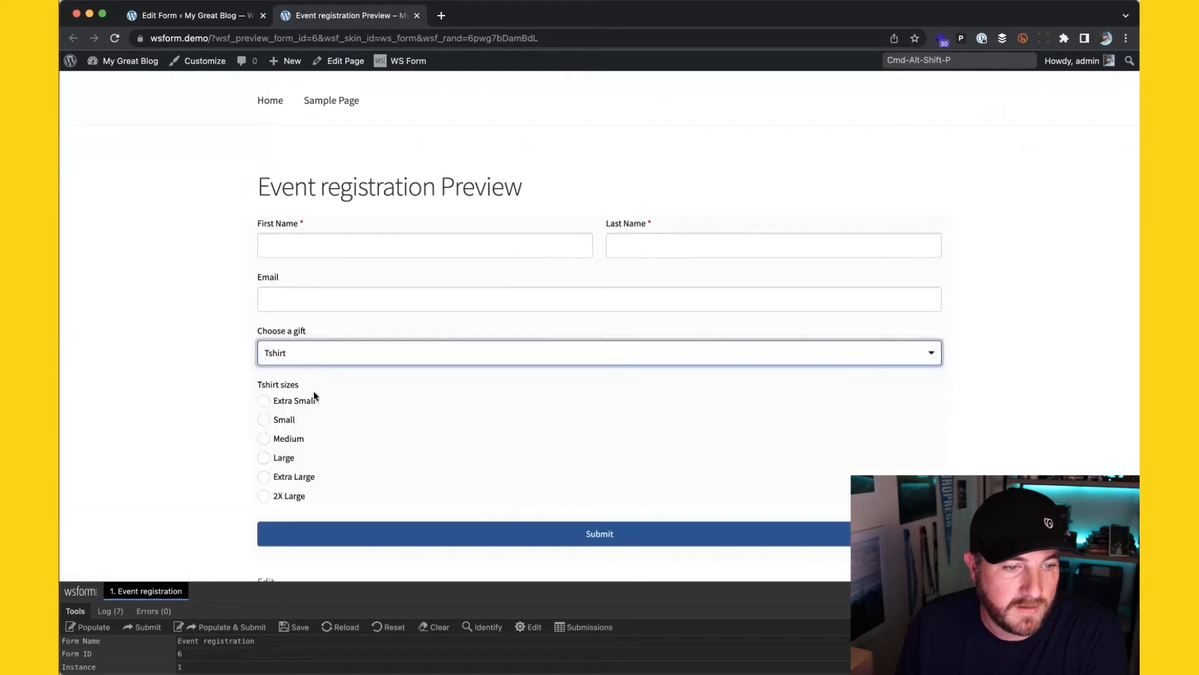
{"action": "scroll", "coordinate": [300, 388], "scroll_direction": "down", "scroll_amount": 2}
{"action": "left_click", "coordinate": [295, 382]}
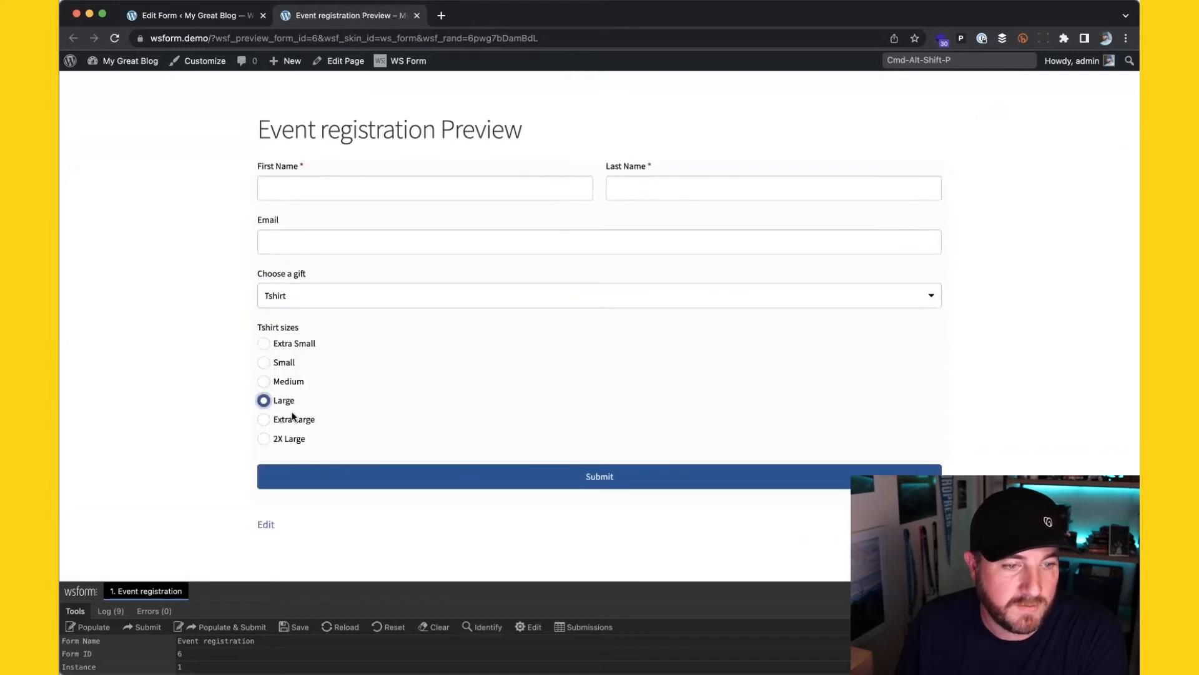
Test the Tote bag gift option in the preview by selecting Red, Green and Blue in turn, and close the preview
{"action": "left_click", "coordinate": [297, 295]}
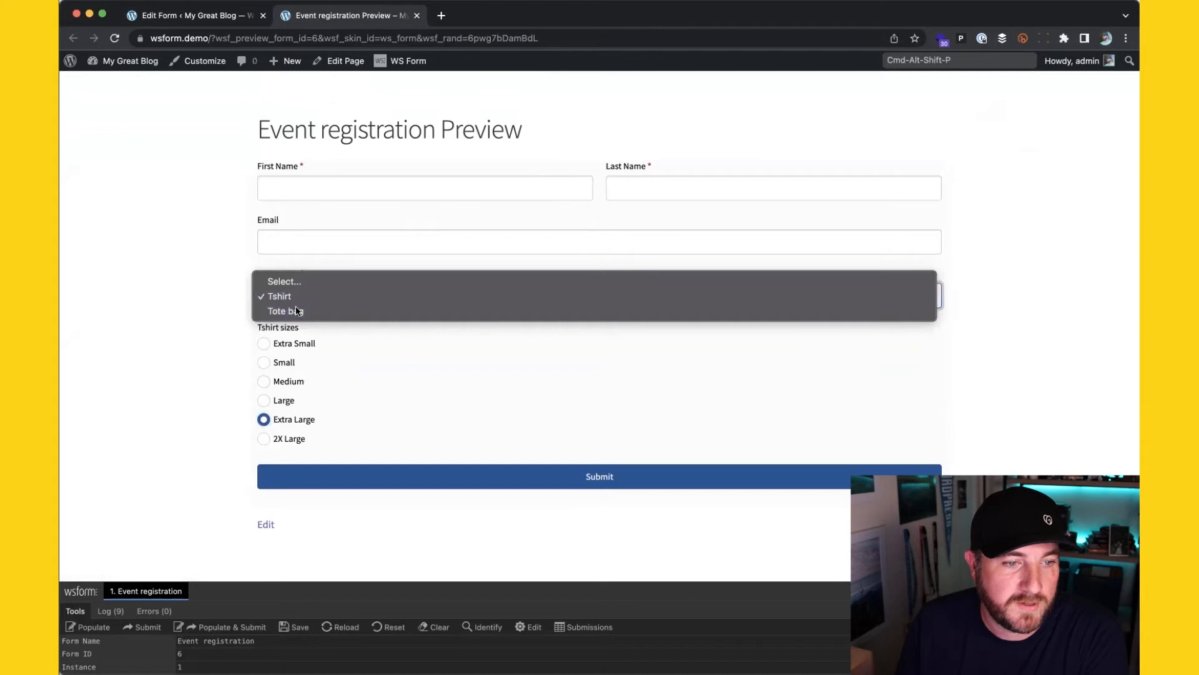
{"action": "left_click", "coordinate": [300, 311]}
{"action": "left_click", "coordinate": [281, 345]}
{"action": "left_click", "coordinate": [283, 362]}
{"action": "left_click", "coordinate": [283, 380]}
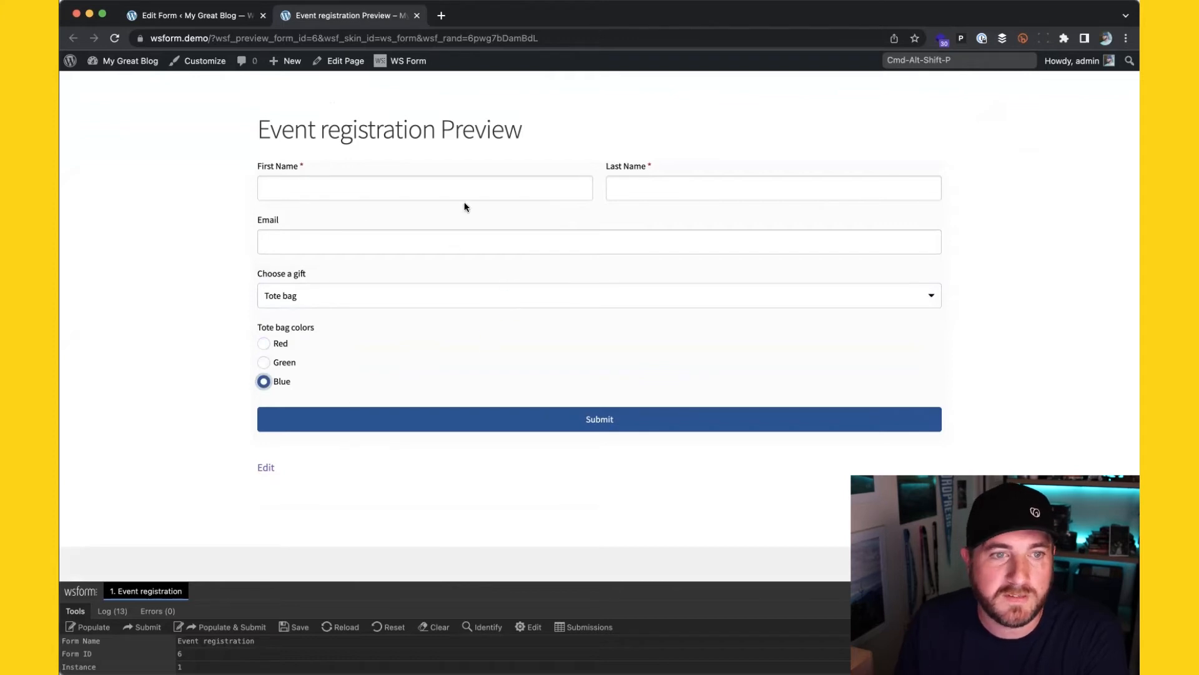
{"action": "left_click", "coordinate": [417, 15]}
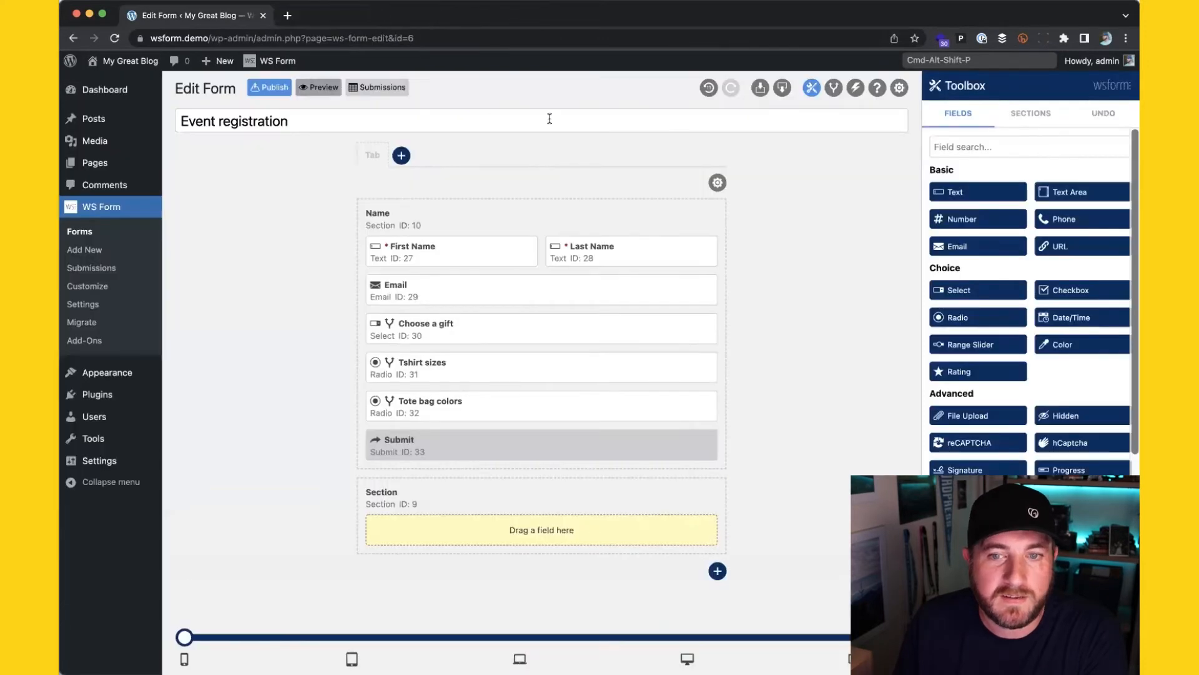
Create a new form from the Blank template and add the Personal Information section above the empty section
{"action": "left_click", "coordinate": [83, 233]}
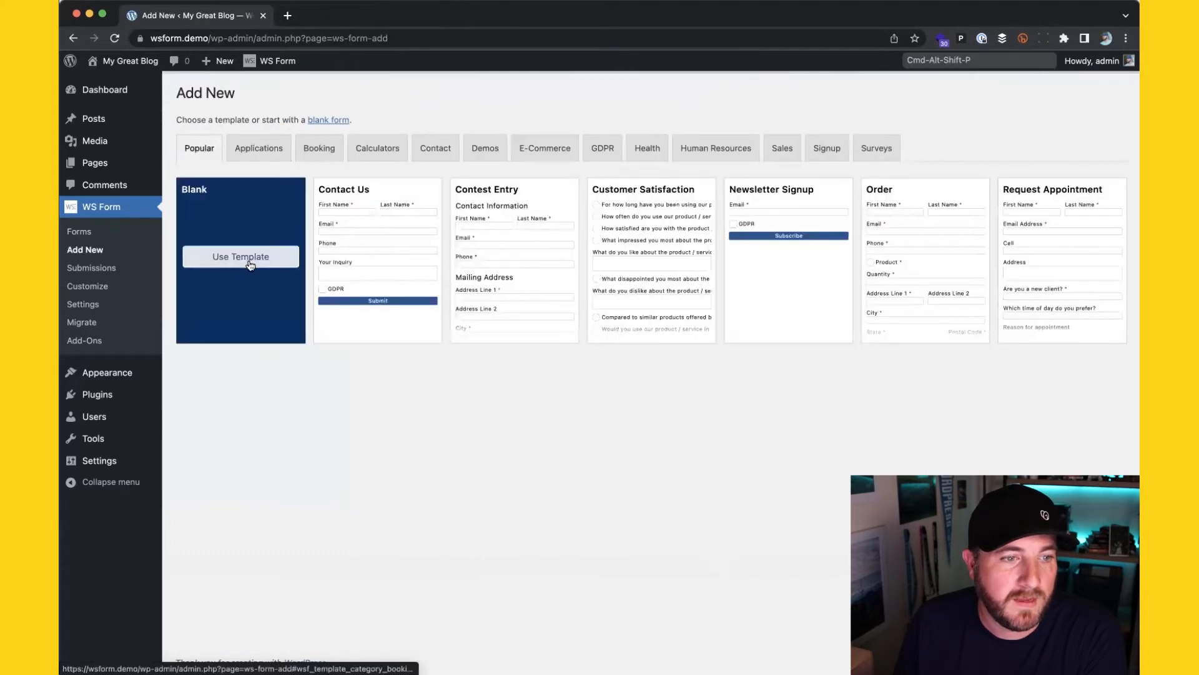
{"action": "left_click", "coordinate": [251, 263]}
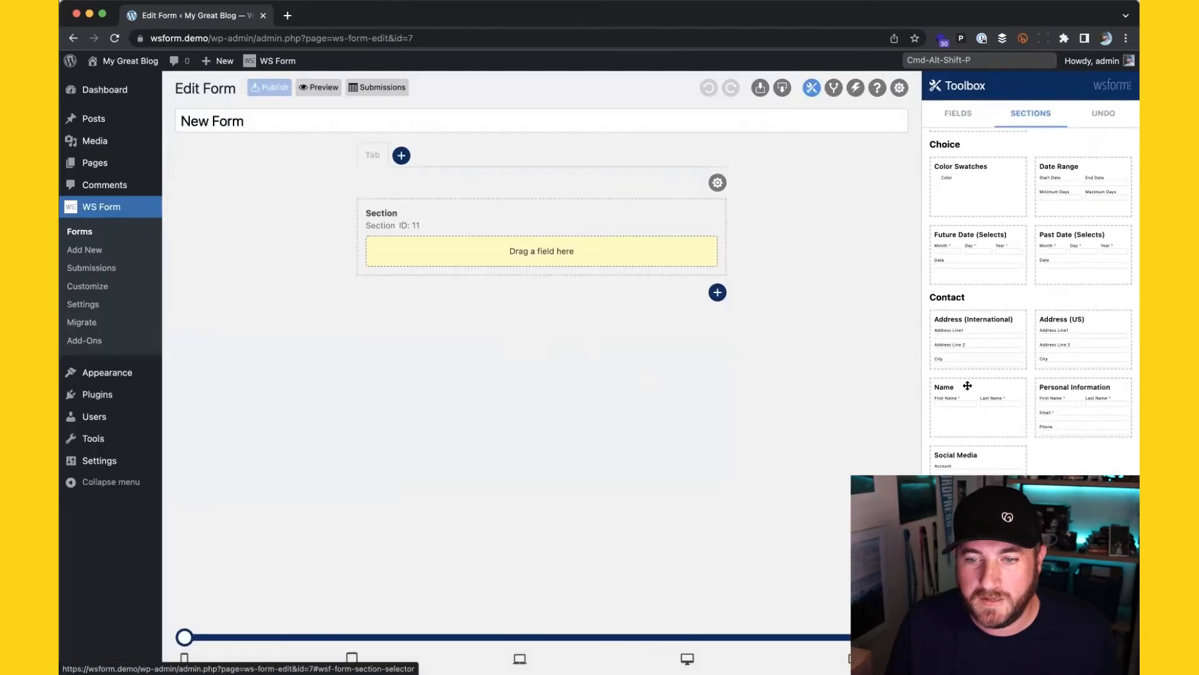
{"action": "left_click_drag", "start_coordinate": [966, 385], "coordinate": [587, 226]}
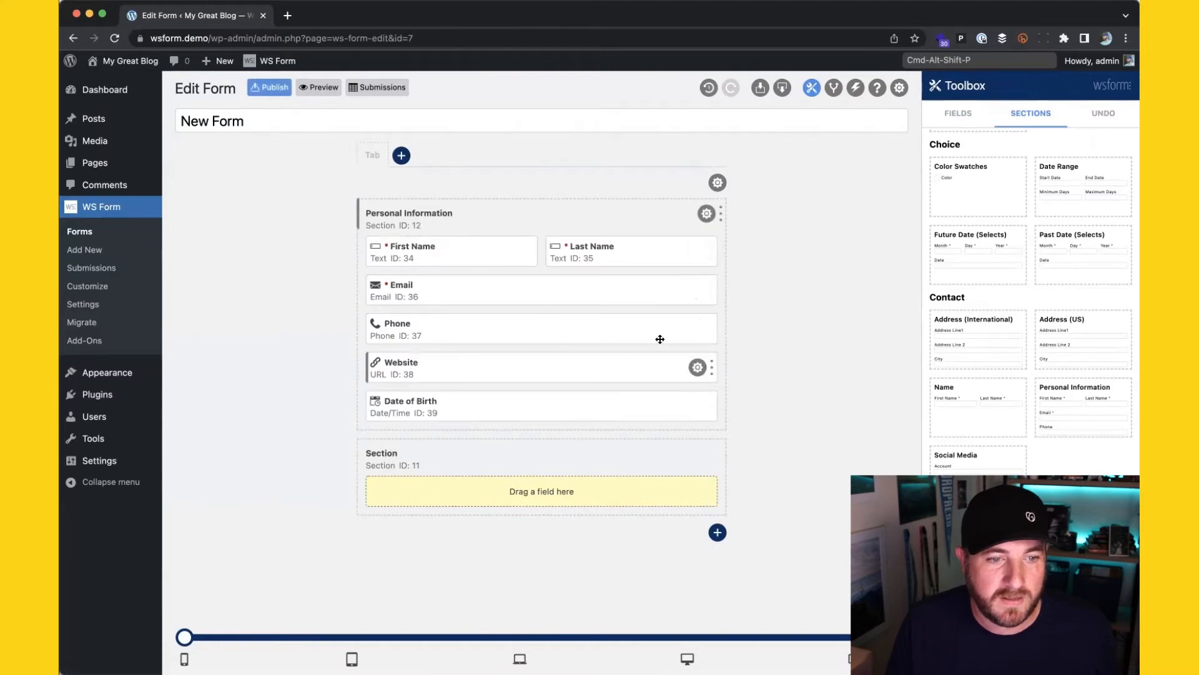
Delete the Phone, Website and Date of Birth fields from the Personal Information section
{"action": "left_click", "coordinate": [698, 329]}
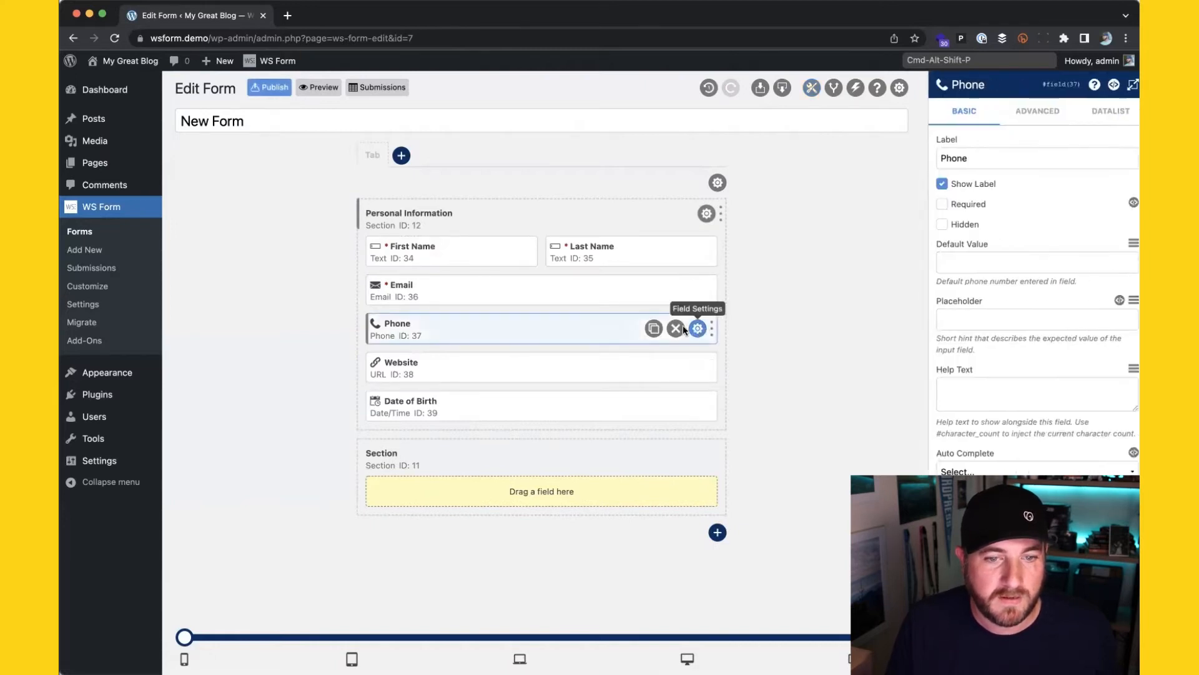
{"action": "left_click", "coordinate": [676, 329]}
{"action": "left_click", "coordinate": [560, 296]}
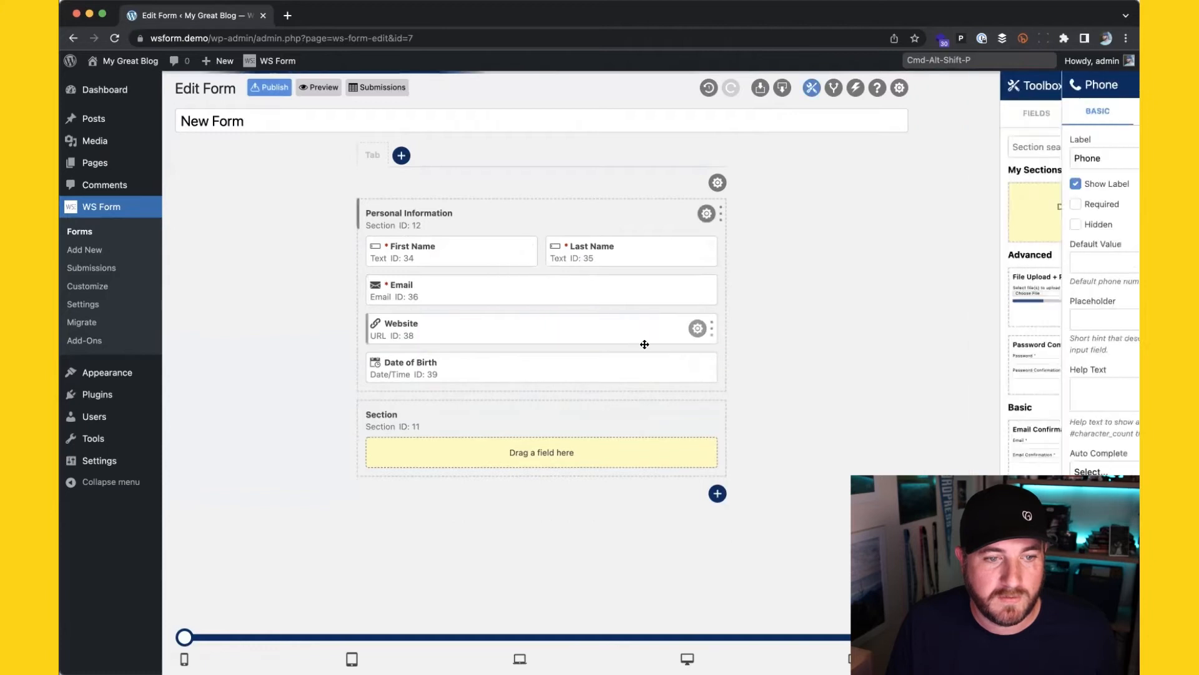
{"action": "left_click", "coordinate": [698, 329]}
{"action": "left_click", "coordinate": [676, 330]}
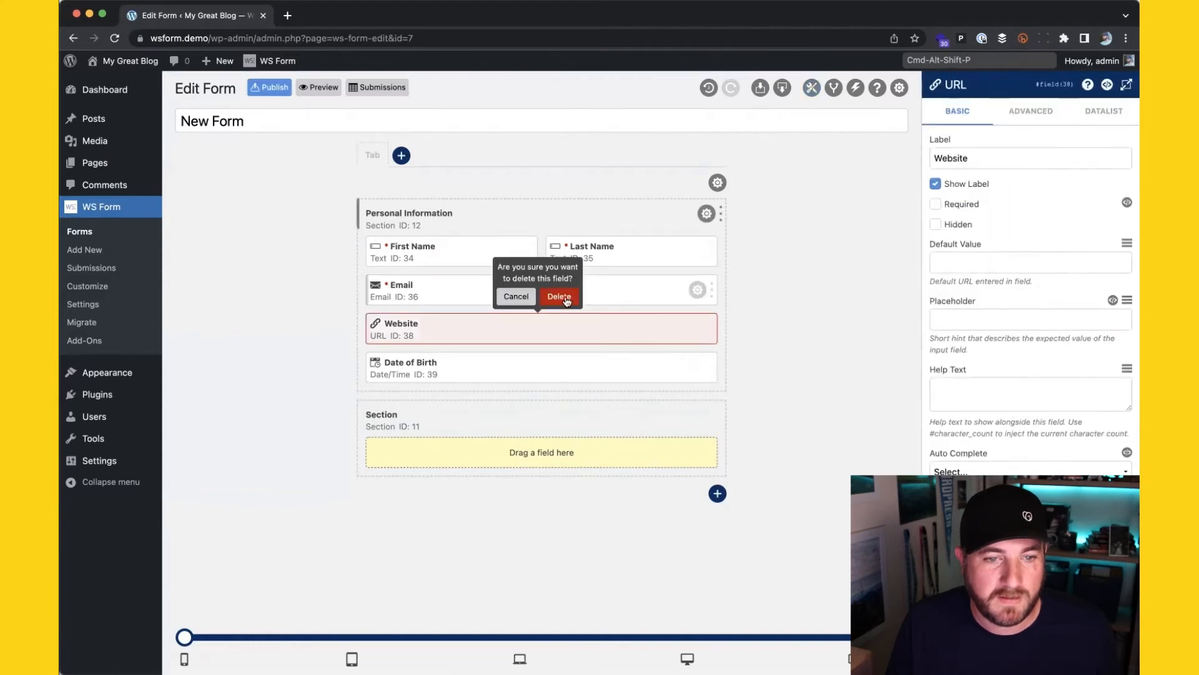
{"action": "left_click", "coordinate": [559, 297]}
{"action": "left_click", "coordinate": [697, 329]}
{"action": "left_click", "coordinate": [677, 330]}
{"action": "left_click", "coordinate": [559, 296]}
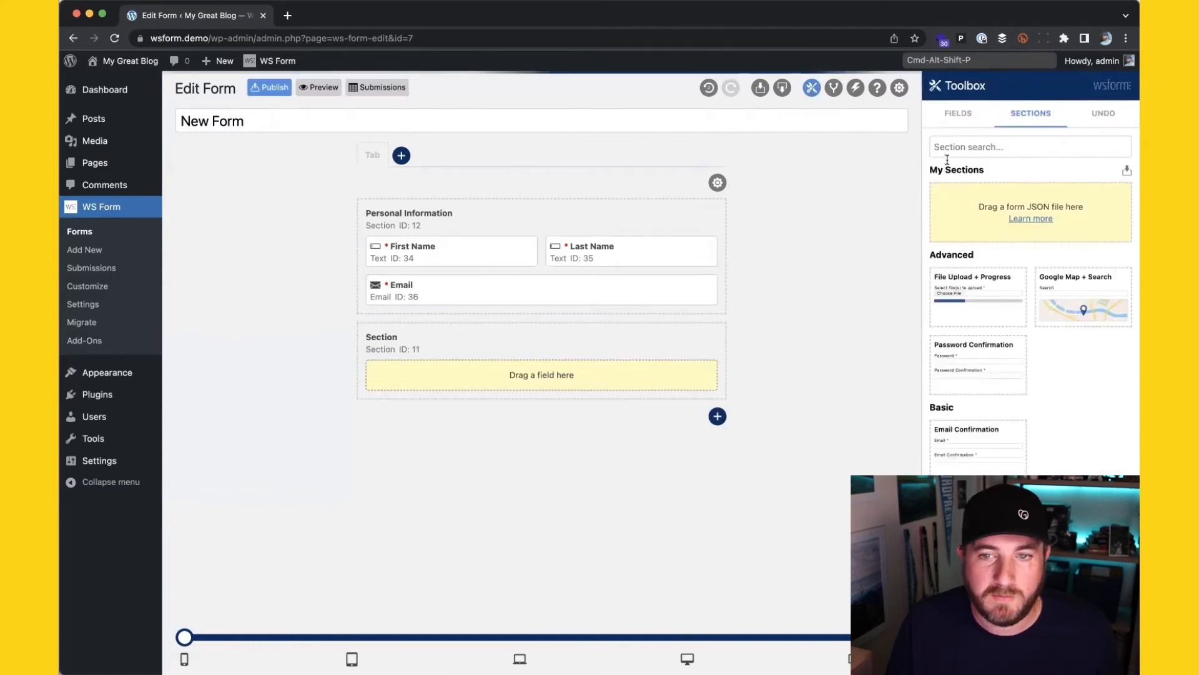
Add a Radio field below Email and label it "Department"
{"action": "left_click", "coordinate": [951, 113]}
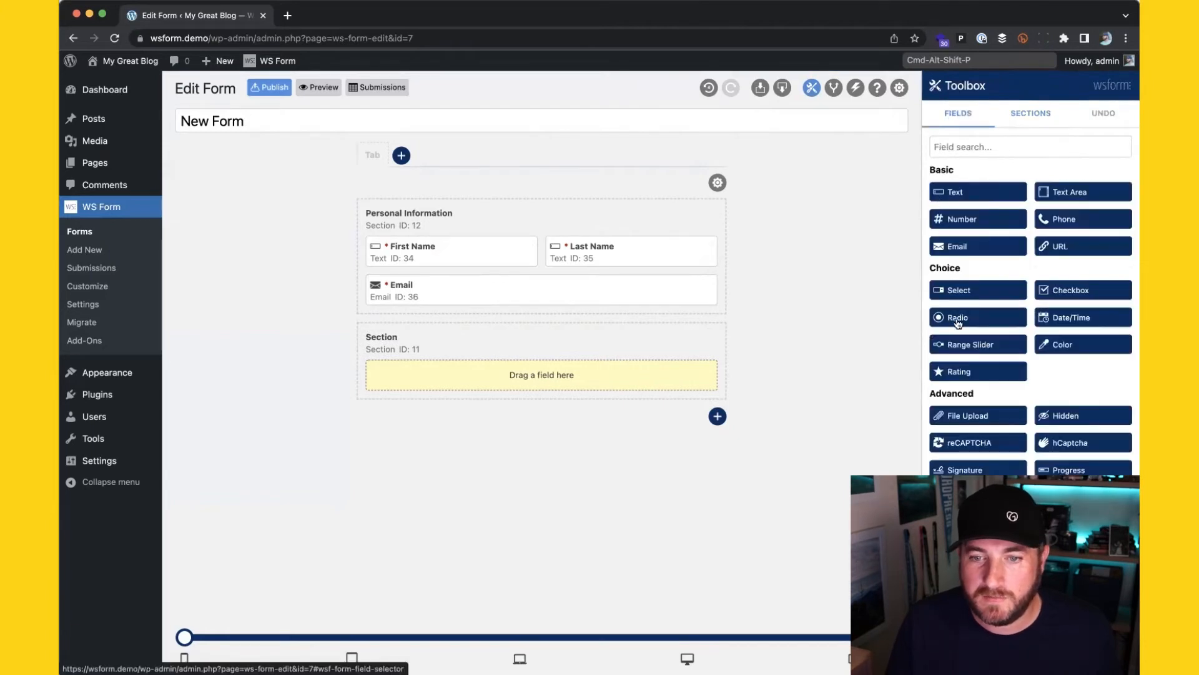
{"action": "left_click_drag", "start_coordinate": [964, 318], "coordinate": [466, 322]}
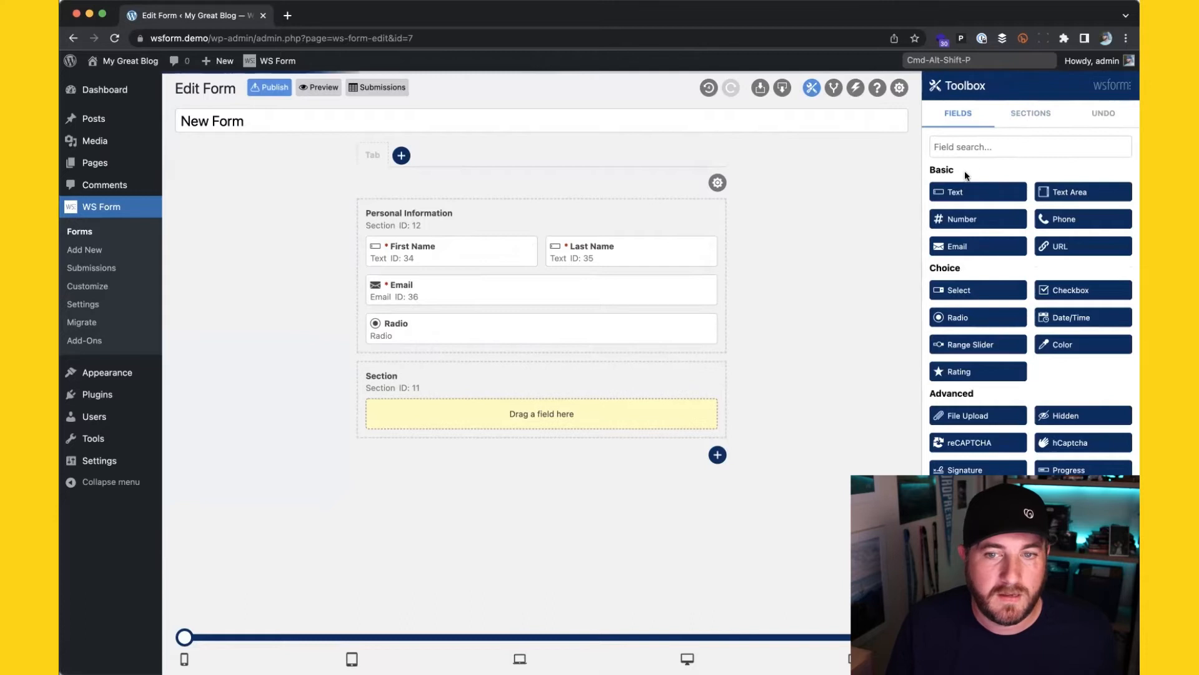
{"action": "left_click", "coordinate": [697, 329]}
{"action": "type", "text": "Department"}
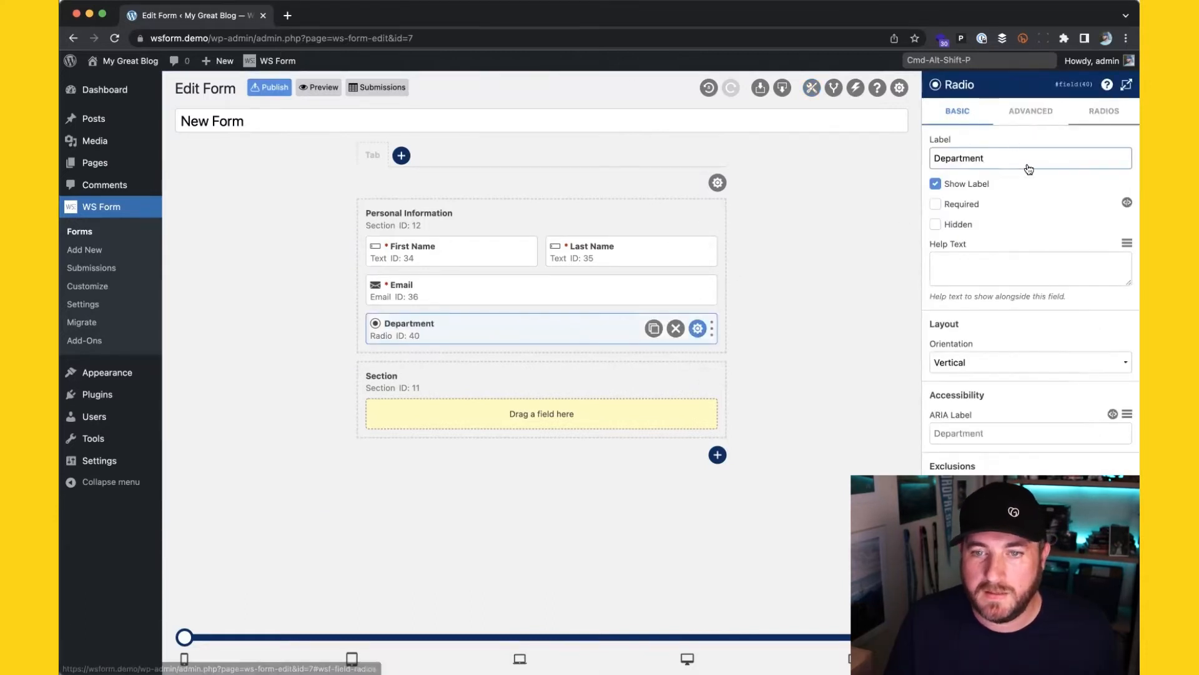
Reduce the Department field's choices to Billing and Sales, and title the form "Contact Form"
{"action": "left_click", "coordinate": [1104, 111]}
{"action": "left_click", "coordinate": [967, 231]}
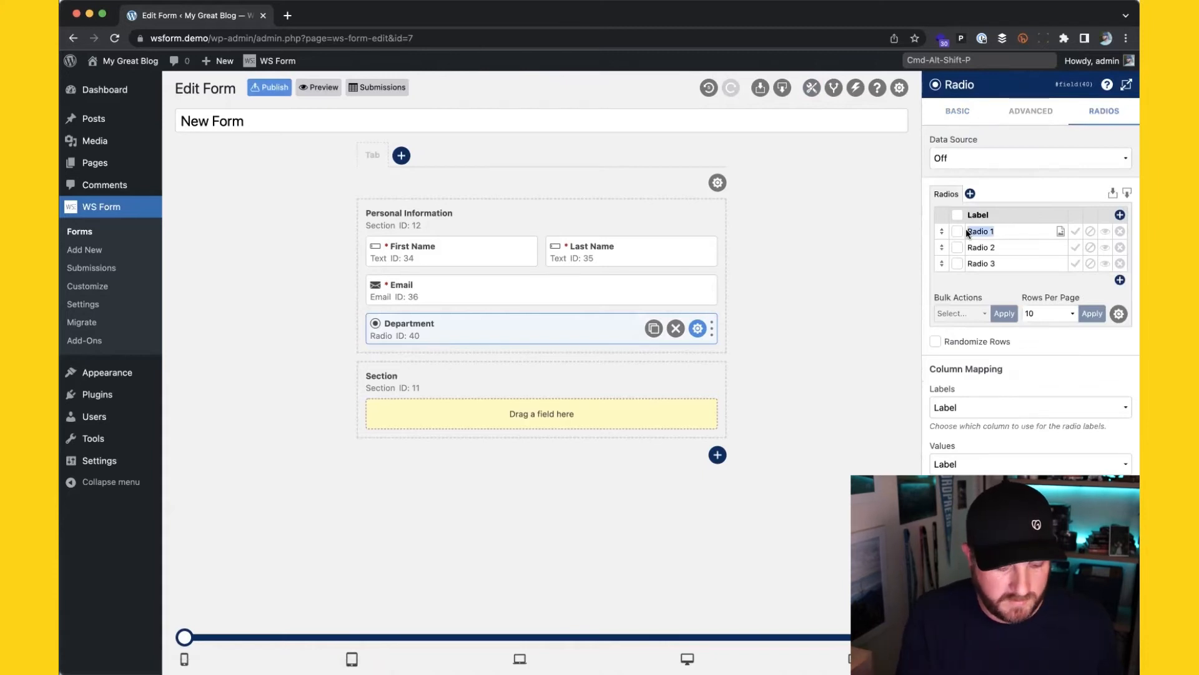
{"action": "type", "text": "Billing"}
{"action": "left_click_drag", "start_coordinate": [1018, 249], "coordinate": [950, 249]}
{"action": "type", "text": "Sales"}
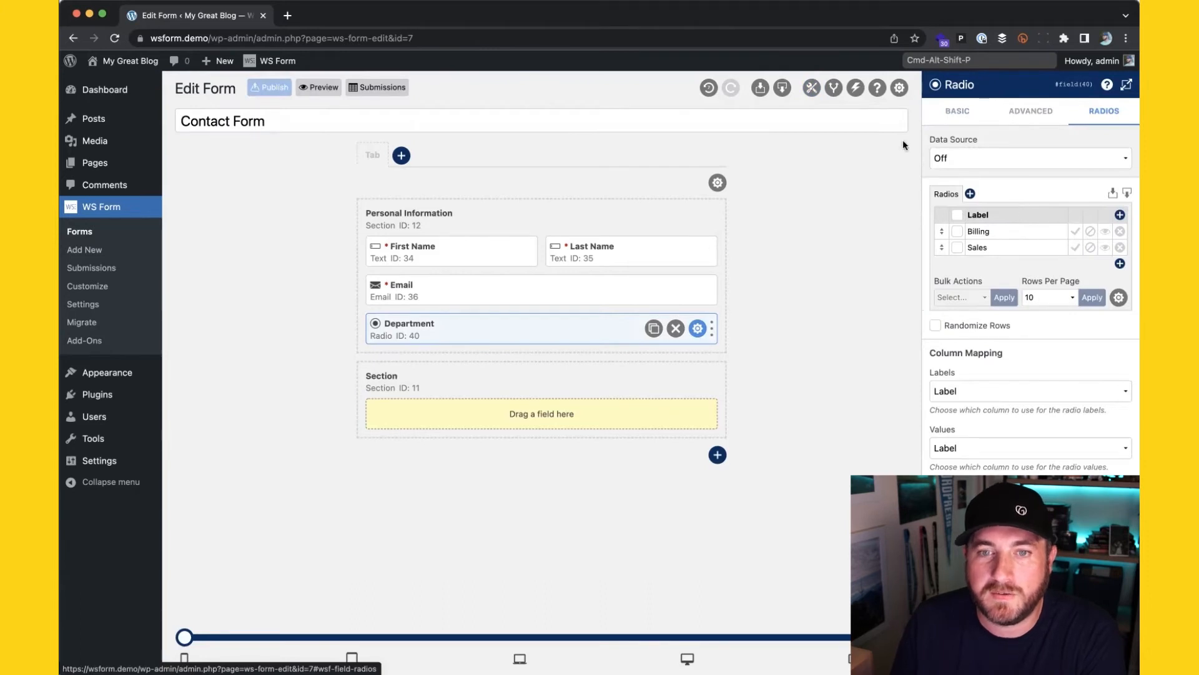
Add a form action named "Send email to billing" with the Send Email action type
{"action": "left_click", "coordinate": [856, 89]}
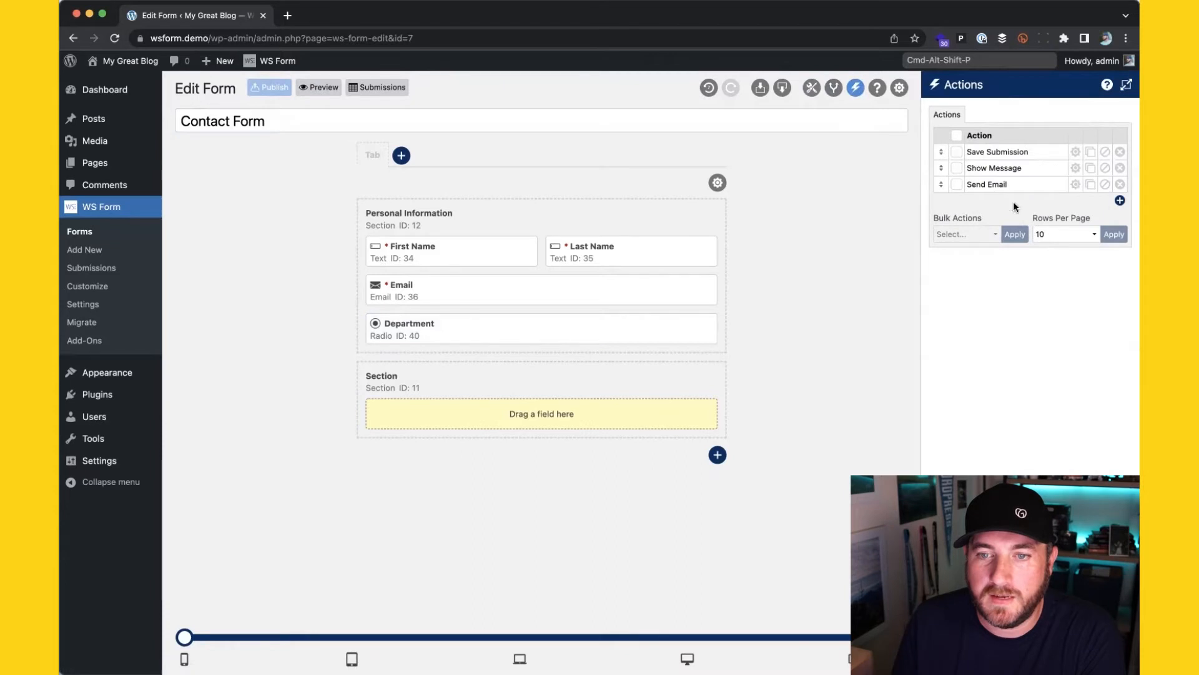
{"action": "left_click", "coordinate": [1120, 200]}
{"action": "type", "text": "Sen"}
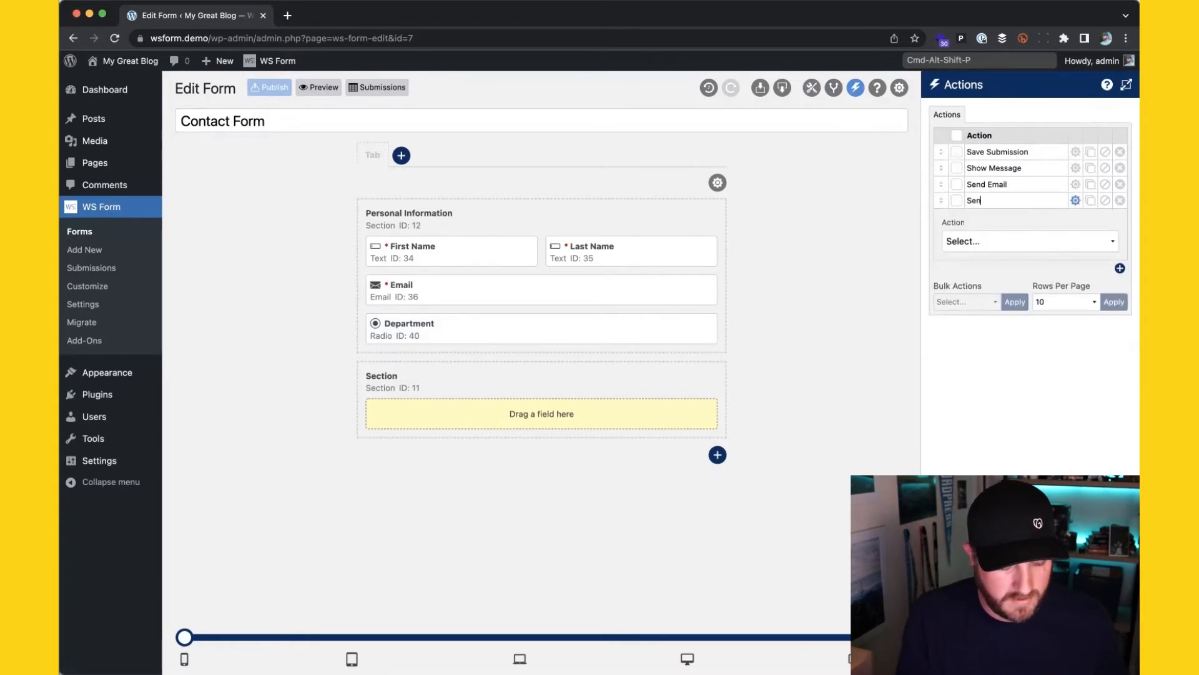
{"action": "type", "text": "d email to billing"}
{"action": "left_click", "coordinate": [1029, 247]}
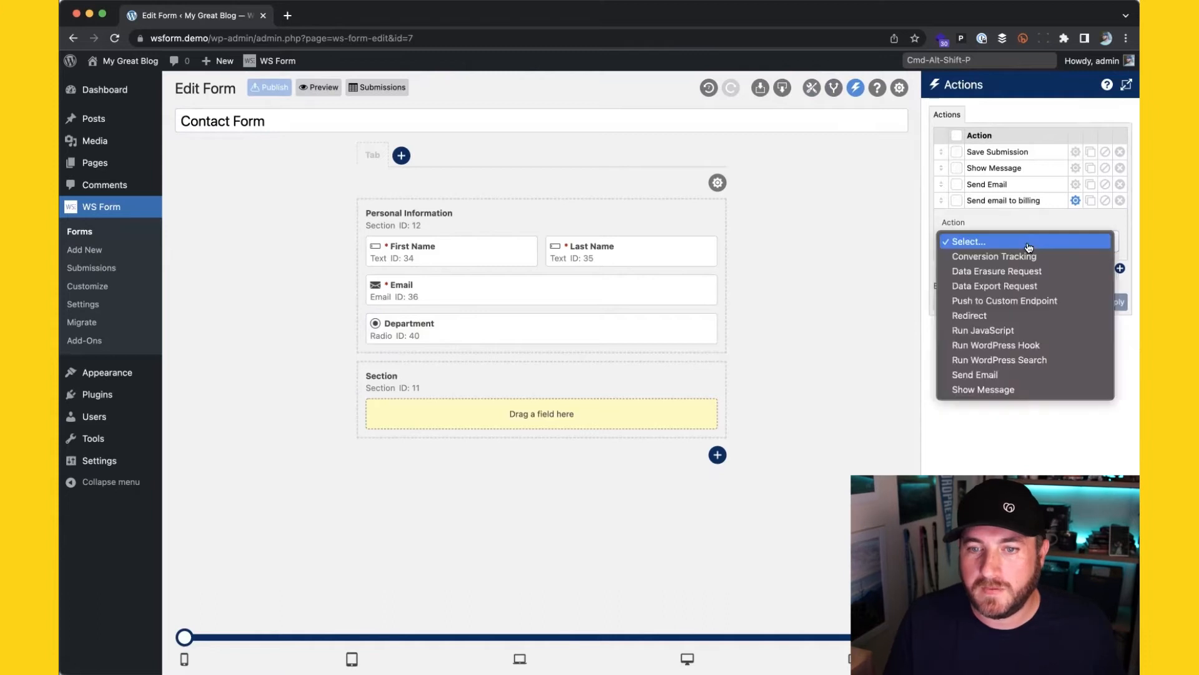
{"action": "left_click", "coordinate": [1004, 369]}
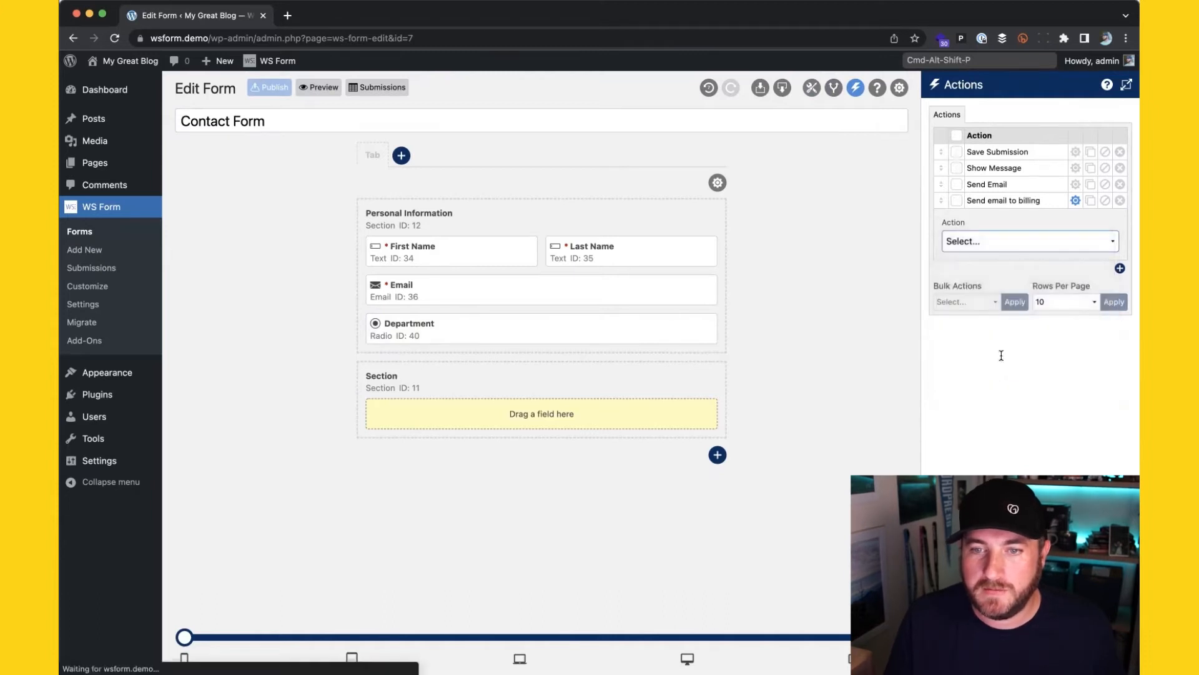
Replace the billing action's recipient with the billing department's e-mail address and close the action's settings
{"action": "scroll", "coordinate": [1004, 368], "scroll_direction": "down", "scroll_amount": 1}
{"action": "double_click", "coordinate": [980, 425]}
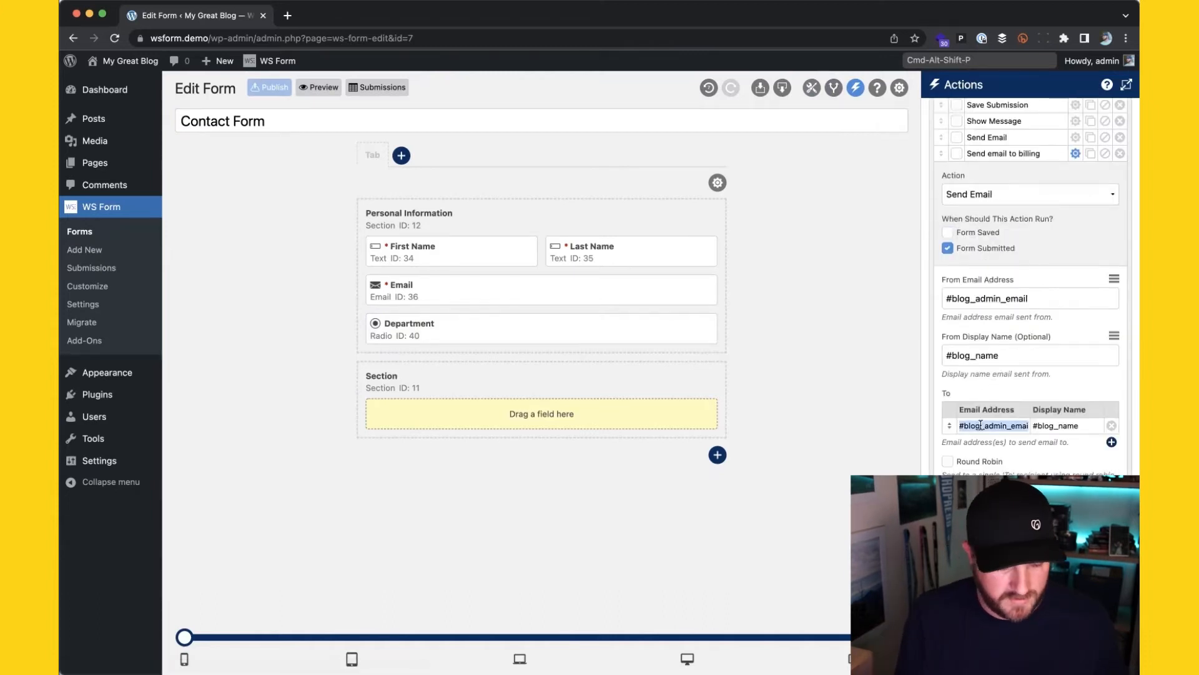
{"action": "type", "text": "billing@demo.com"}
{"action": "scroll", "coordinate": [1013, 303], "scroll_direction": "up", "scroll_amount": 1}
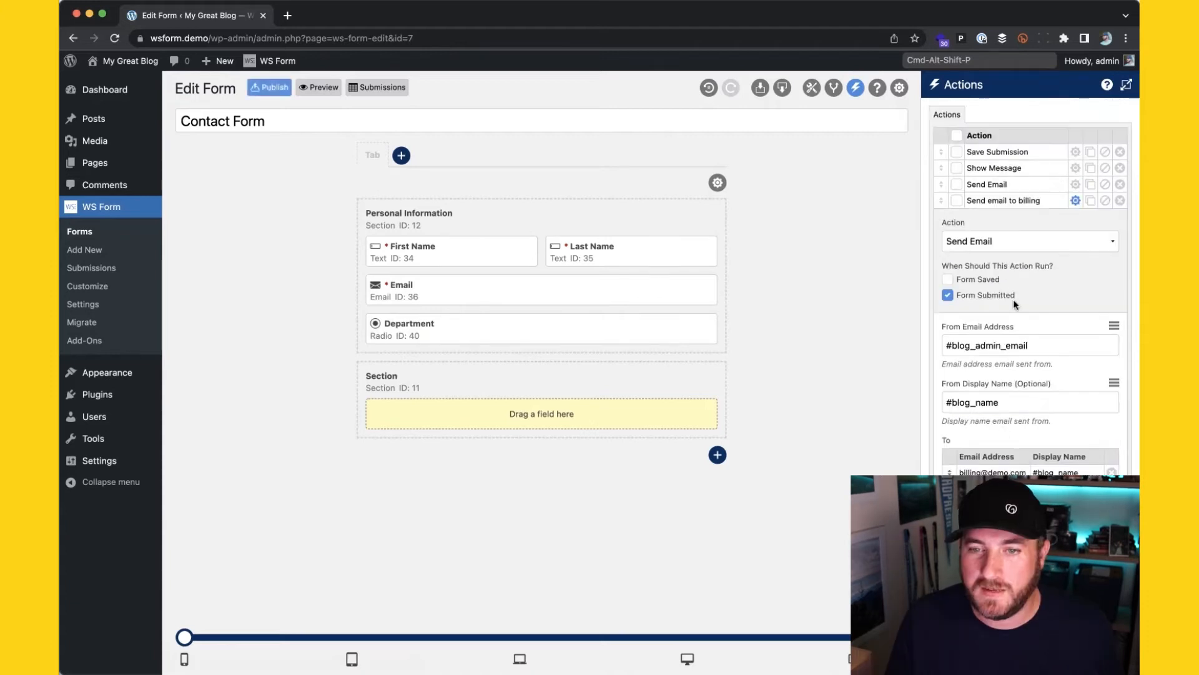
{"action": "left_click", "coordinate": [1076, 200]}
Add another form action named "Send to sales" and return to the form's action list
{"action": "left_click", "coordinate": [1118, 218]}
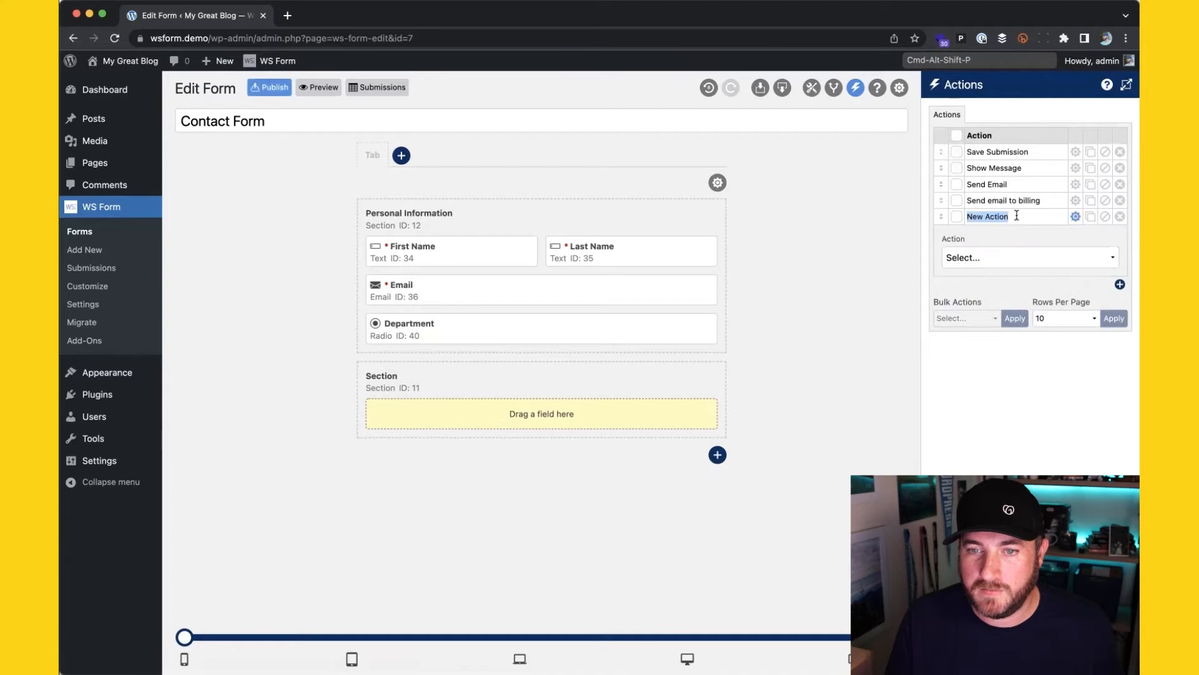
{"action": "type", "text": "Send to slaes"}
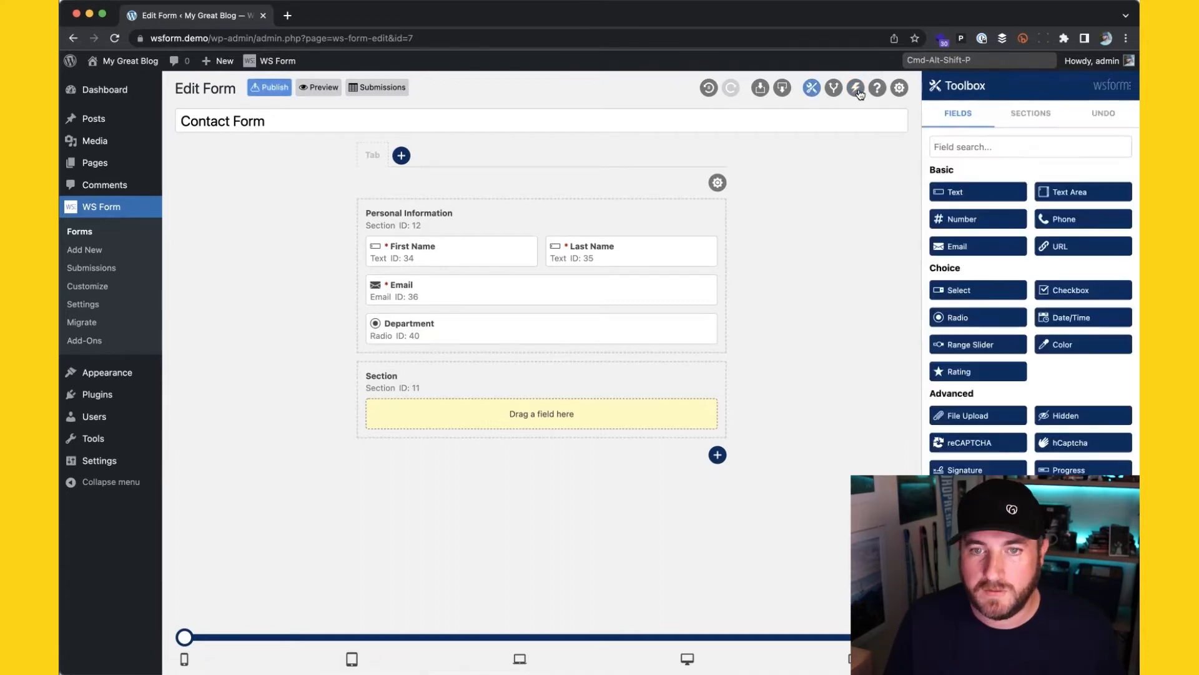
{"action": "left_click", "coordinate": [856, 88]}
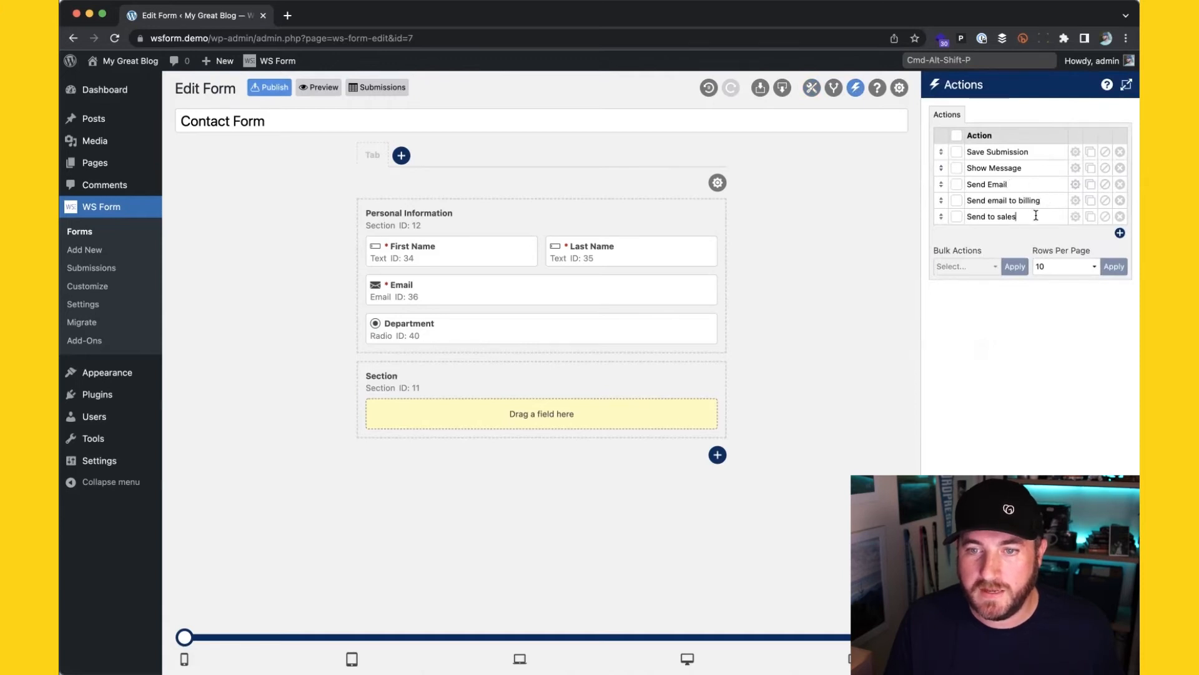
Delete the default Send Email action and open the form's conditional logic
{"action": "left_click", "coordinate": [1121, 186]}
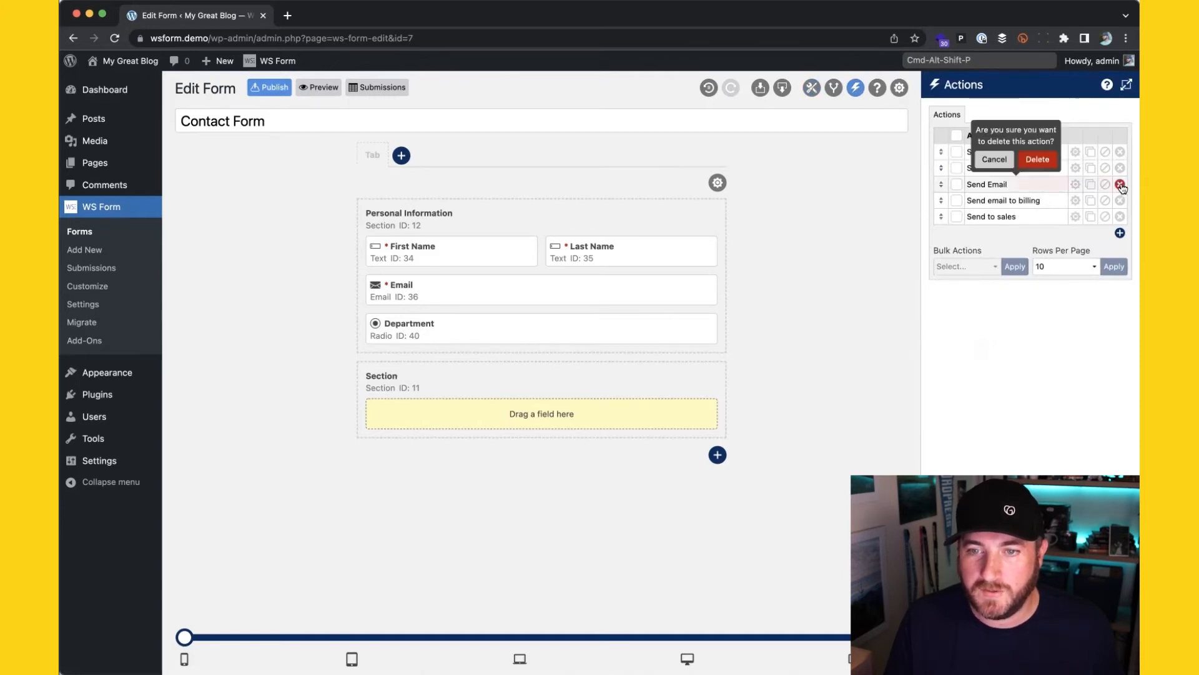
{"action": "left_click", "coordinate": [1037, 161]}
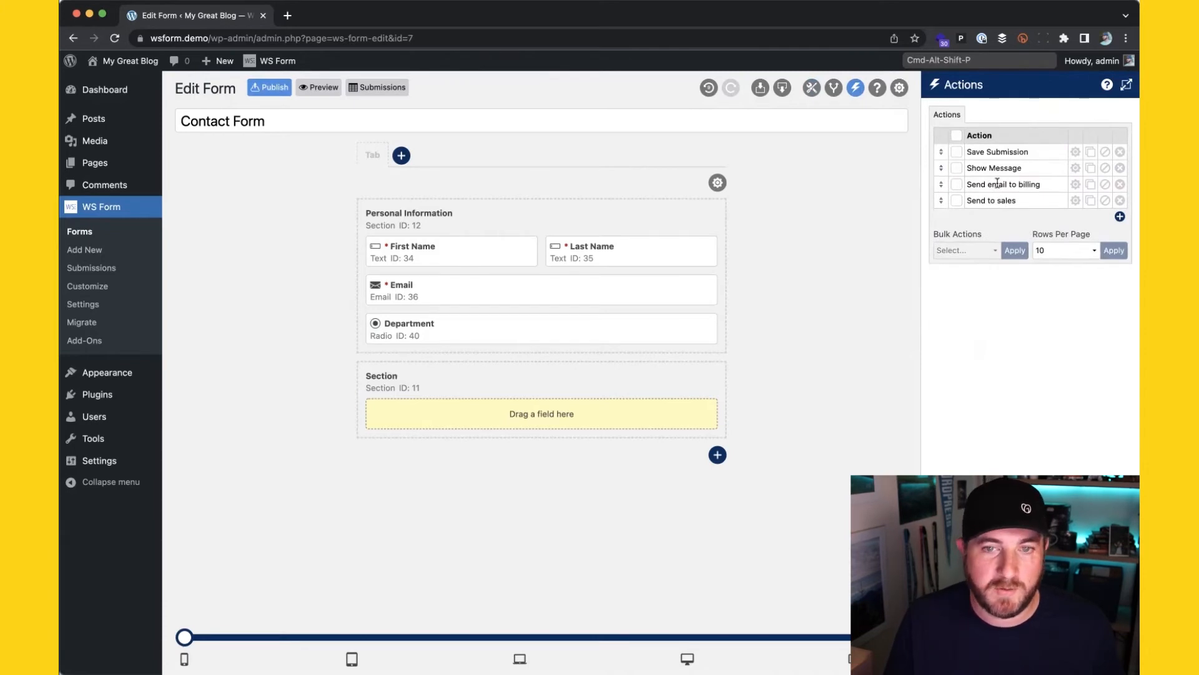
{"action": "left_click", "coordinate": [835, 89]}
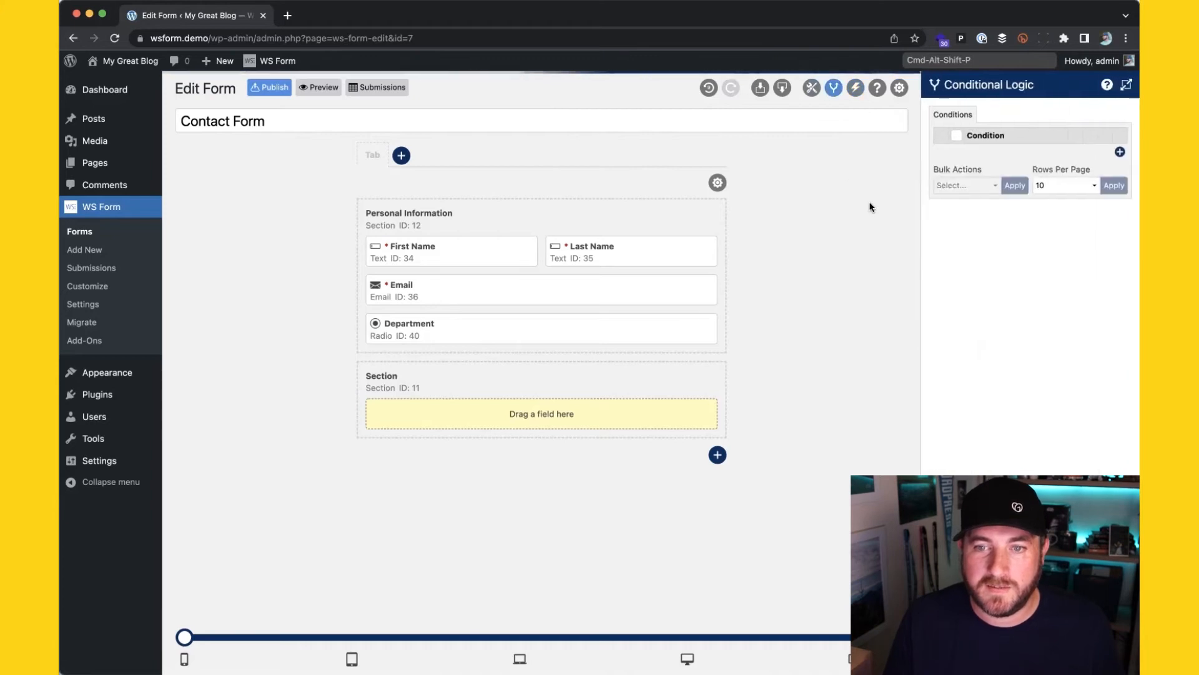
Add a condition named "Send to billing" that applies IF the Department field has the Billing row checked
{"action": "left_click", "coordinate": [1119, 154]}
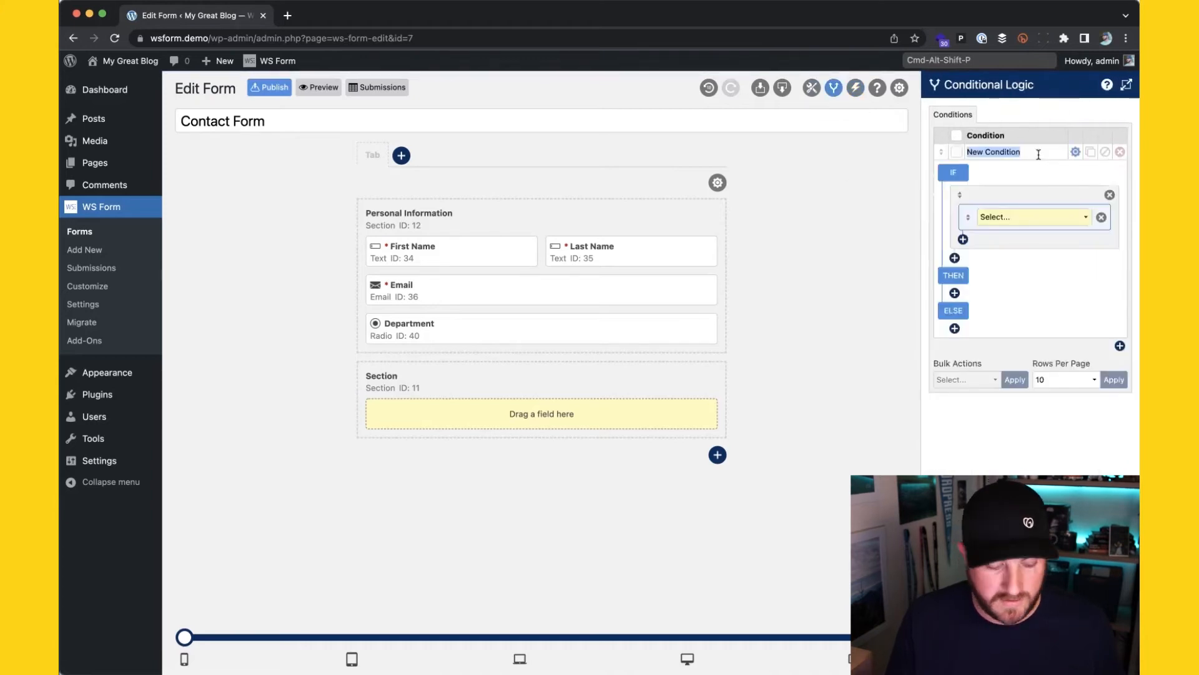
{"action": "type", "text": "Send to billing"}
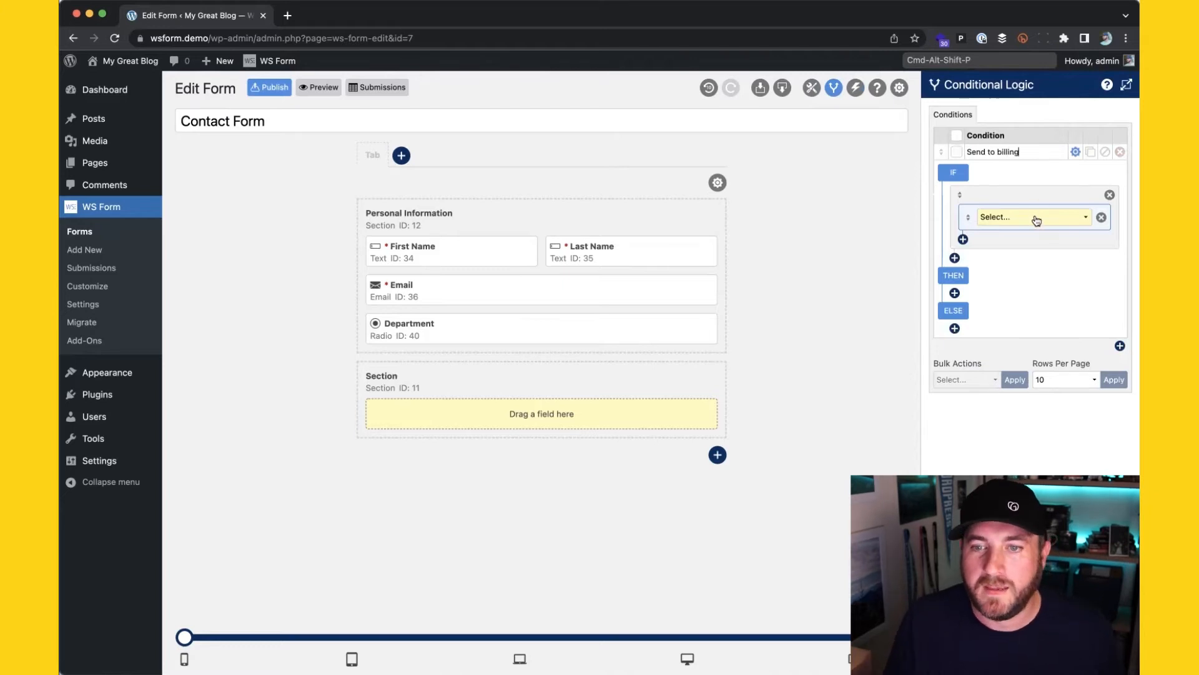
{"action": "left_click", "coordinate": [1036, 219]}
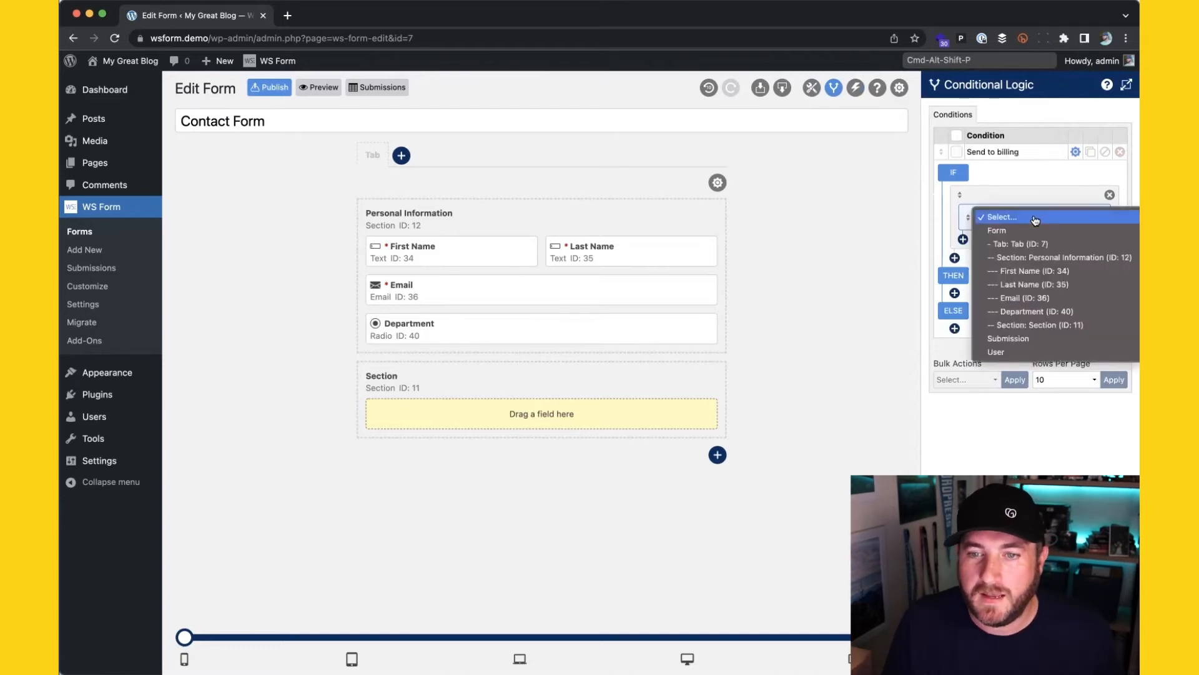
{"action": "left_click", "coordinate": [1052, 309]}
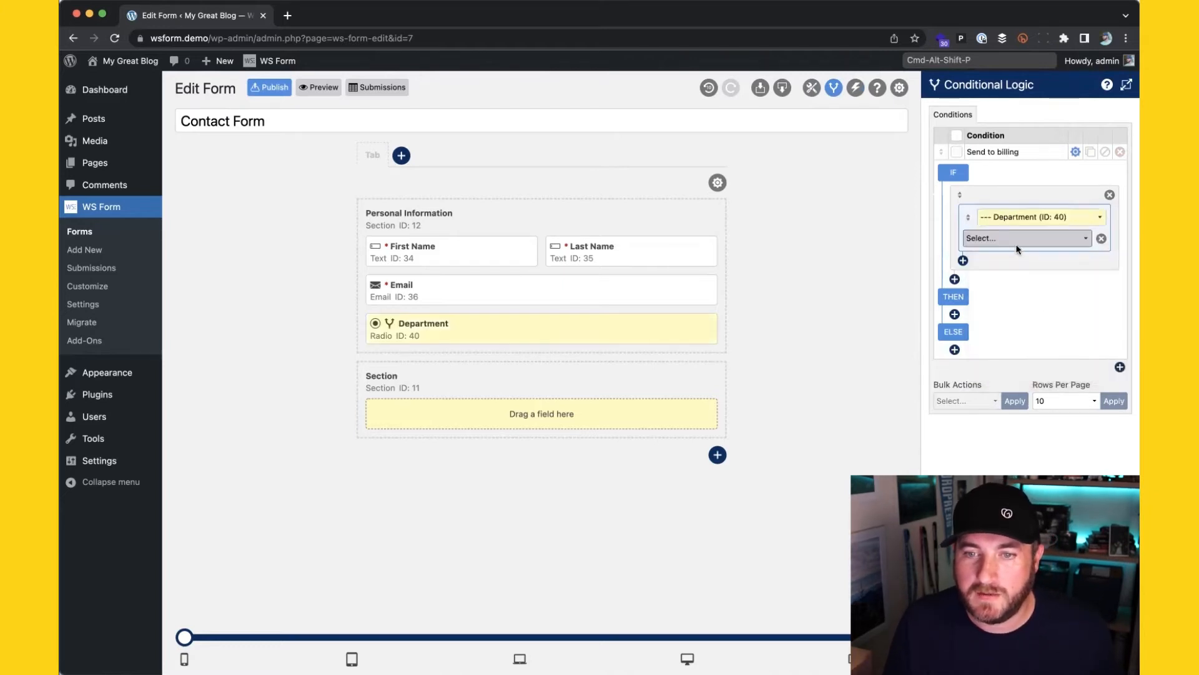
{"action": "left_click", "coordinate": [1018, 239]}
{"action": "key", "text": "Escape"}
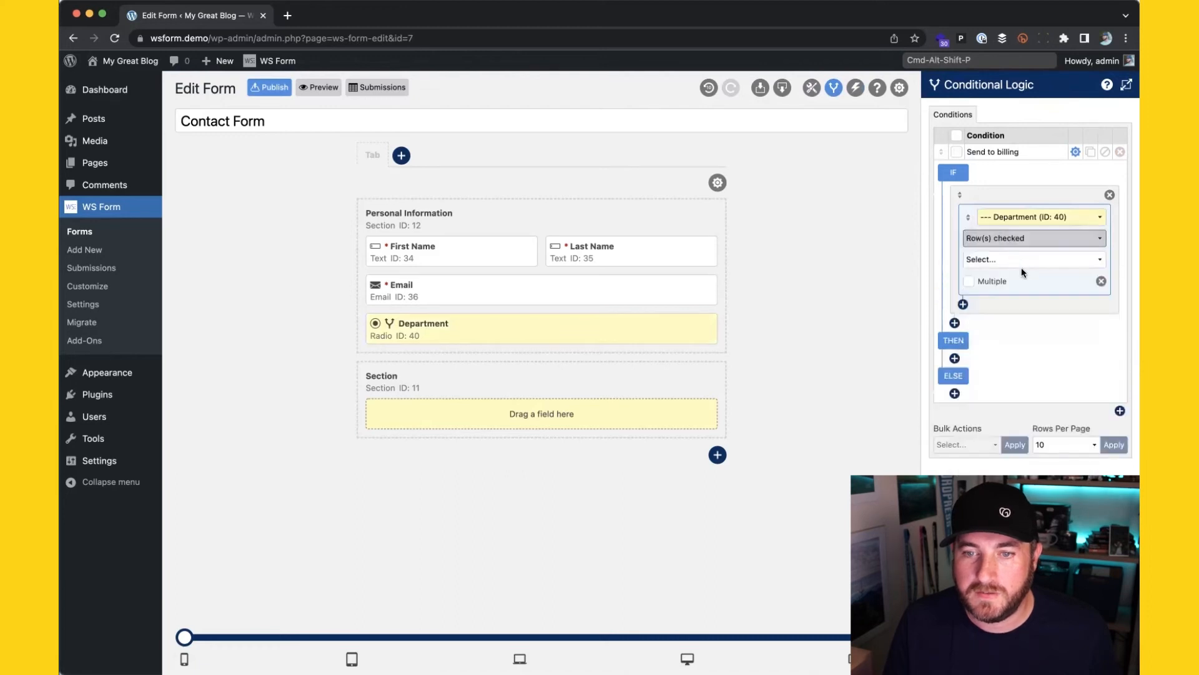
{"action": "left_click", "coordinate": [1021, 262]}
{"action": "left_click", "coordinate": [1021, 277]}
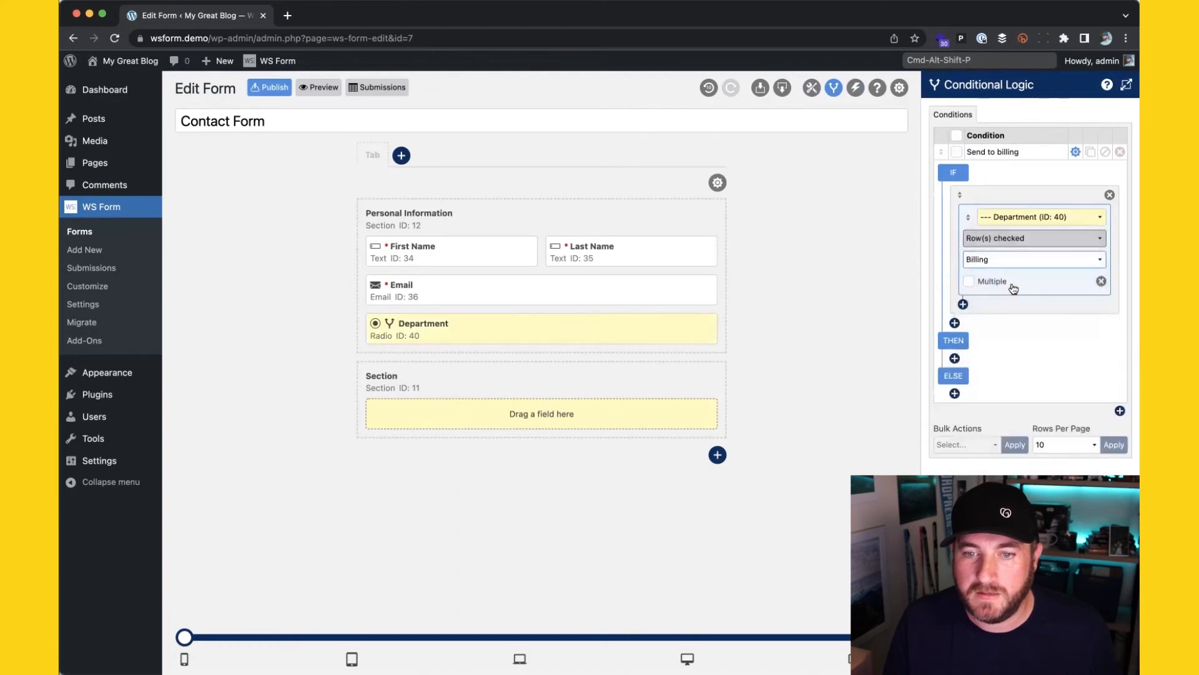
Set "Send email to billing" to THEN "Run when form submitted" and ELSE "Do not run when form submitted", and close the condition
{"action": "left_click", "coordinate": [955, 360]}
{"action": "left_click", "coordinate": [1006, 368]}
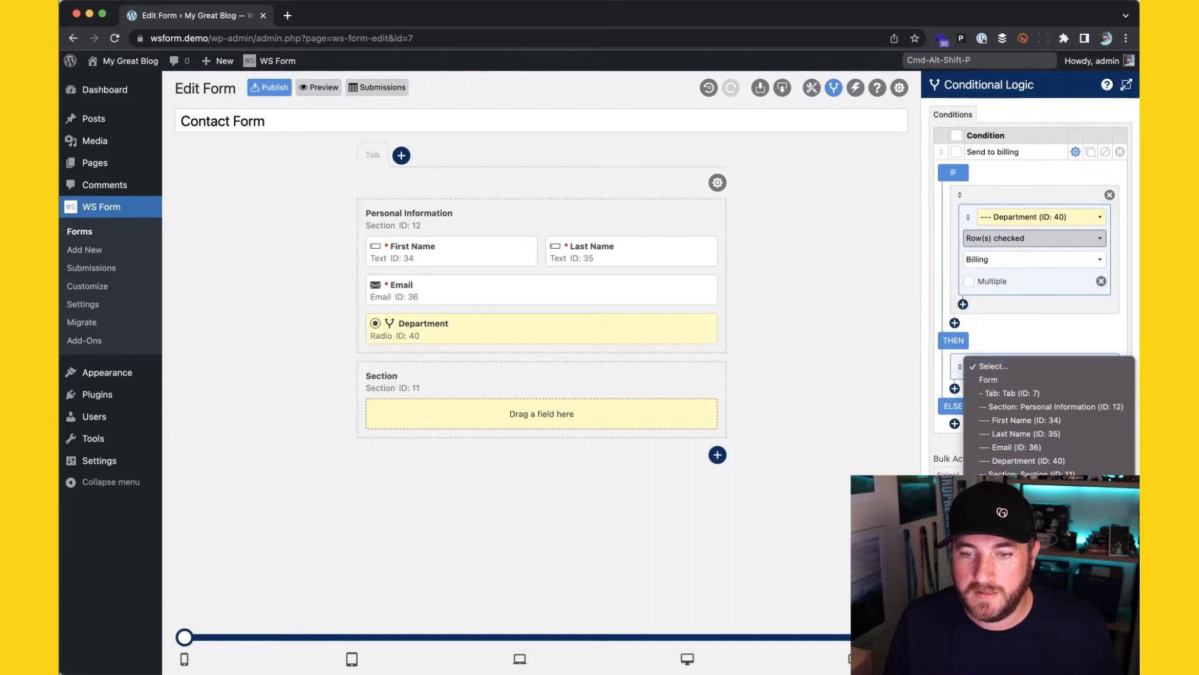
{"action": "left_click", "coordinate": [1021, 515]}
{"action": "left_click", "coordinate": [1006, 388]}
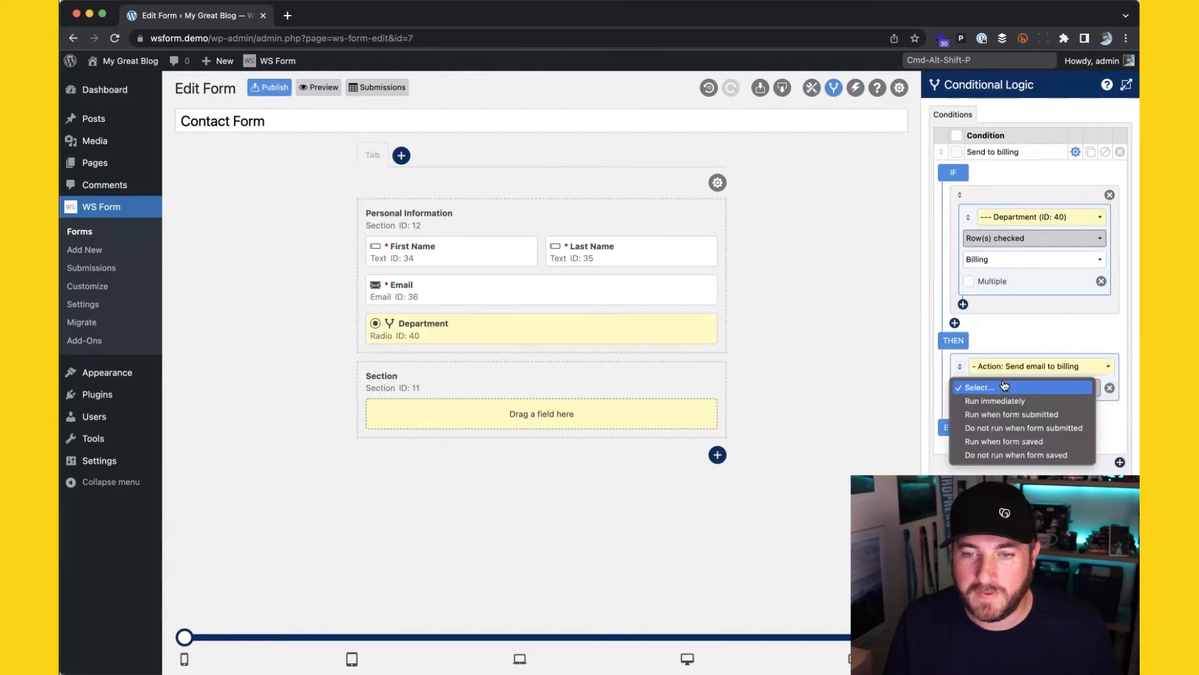
{"action": "left_click", "coordinate": [1051, 415]}
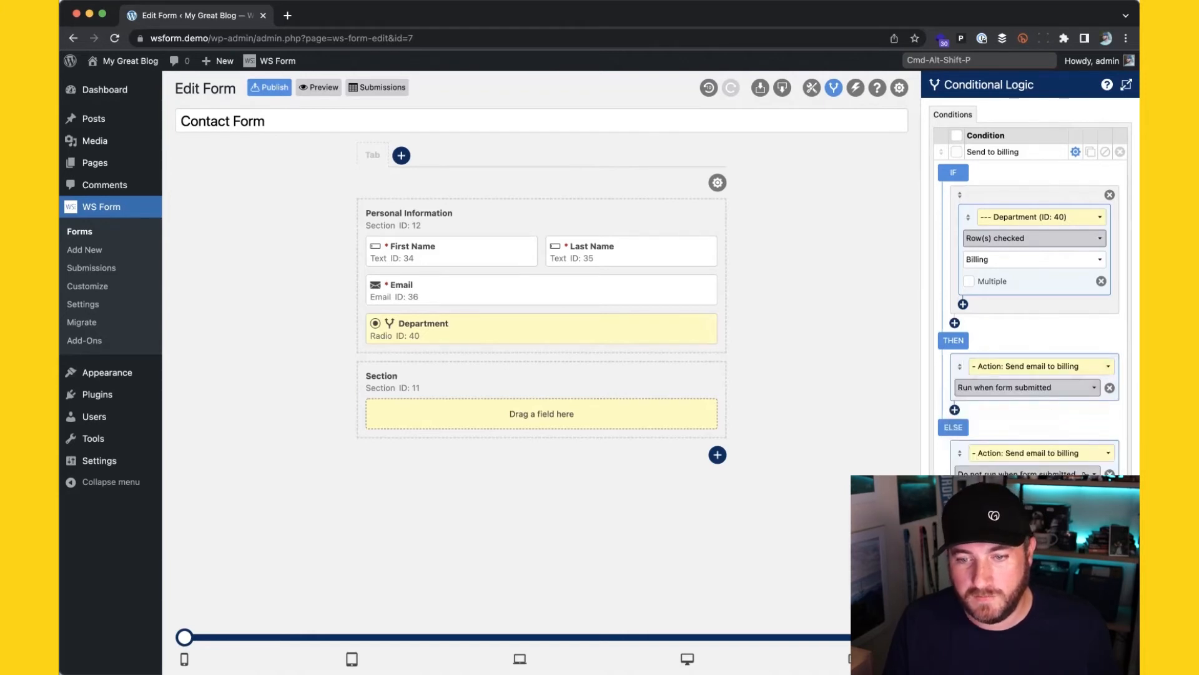
{"action": "left_click", "coordinate": [1076, 152]}
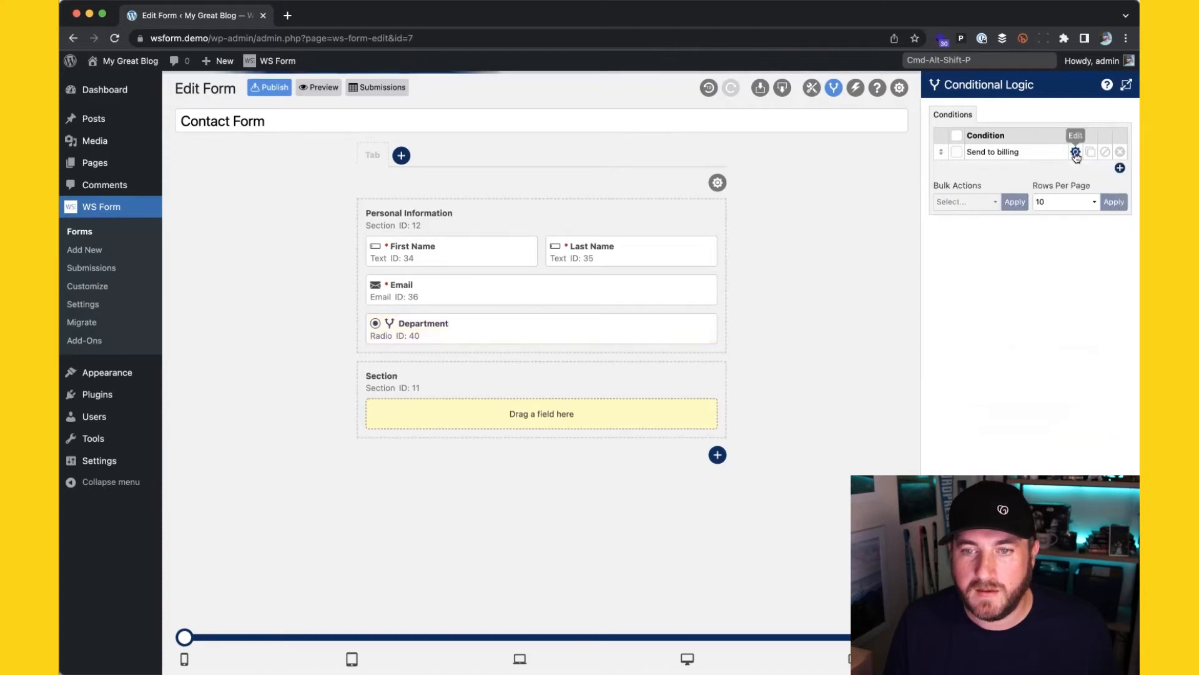
Add and save a "Send to sales" condition: IF Department has Sales checked, THEN run the "Send to sales" action when form submitted
{"action": "left_click", "coordinate": [1120, 168]}
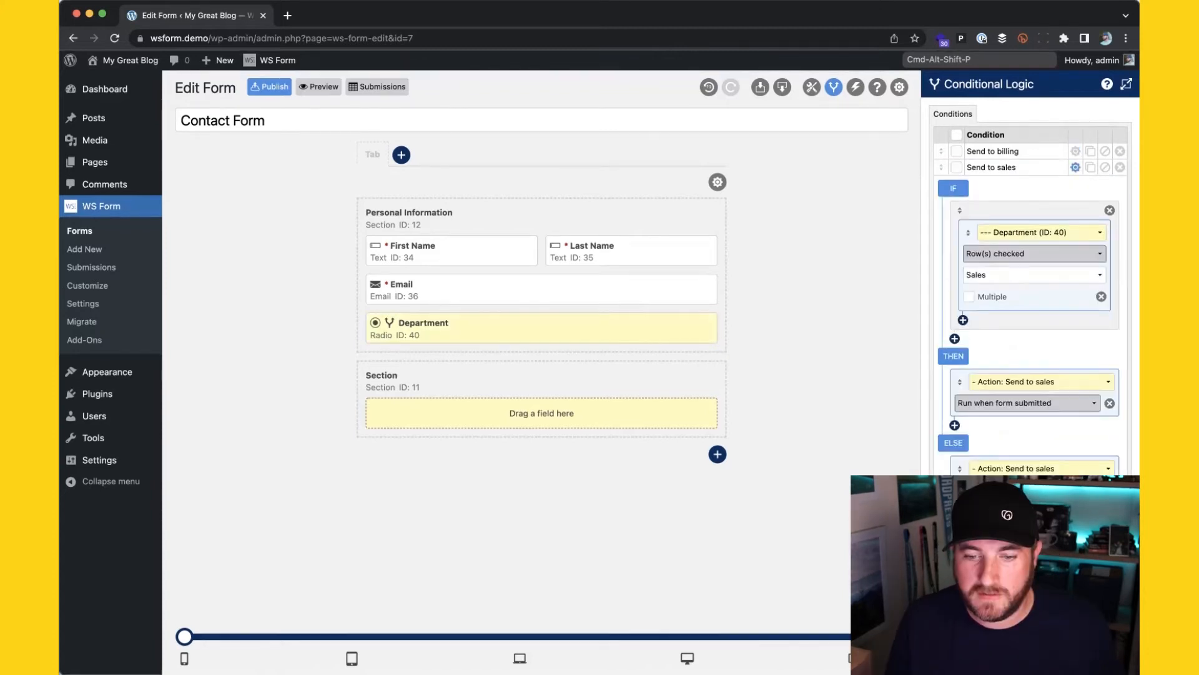
{"action": "left_click", "coordinate": [959, 657]}
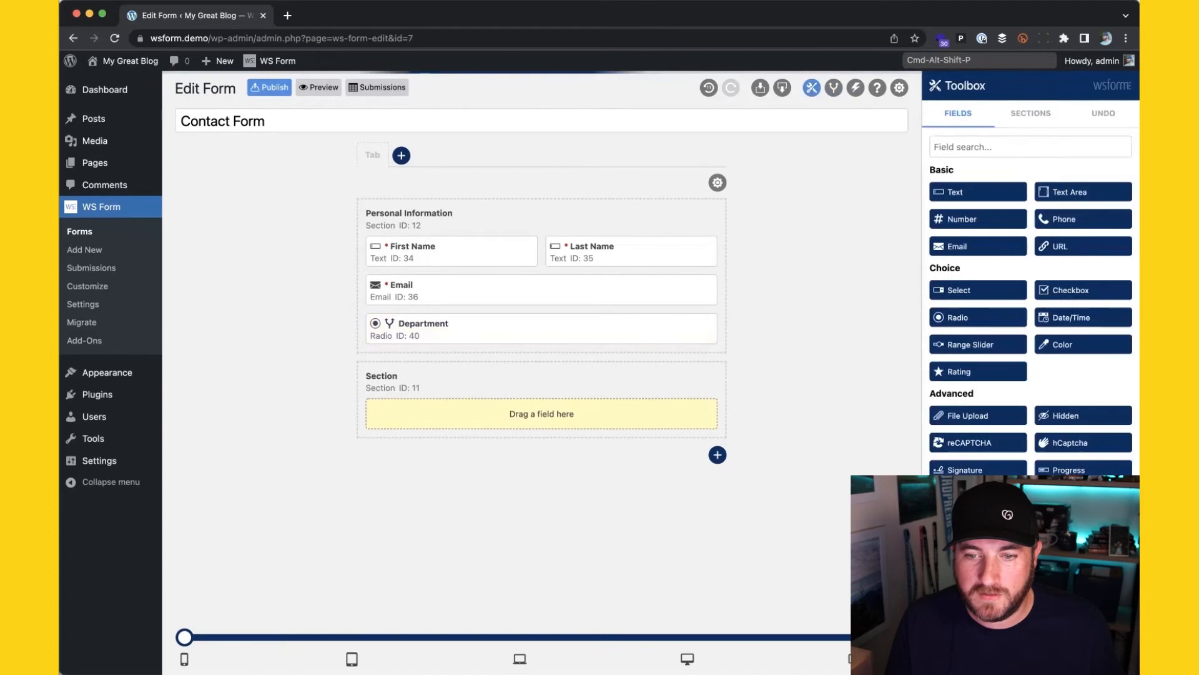
Publish the contact form and open its preview
{"action": "left_click", "coordinate": [269, 93]}
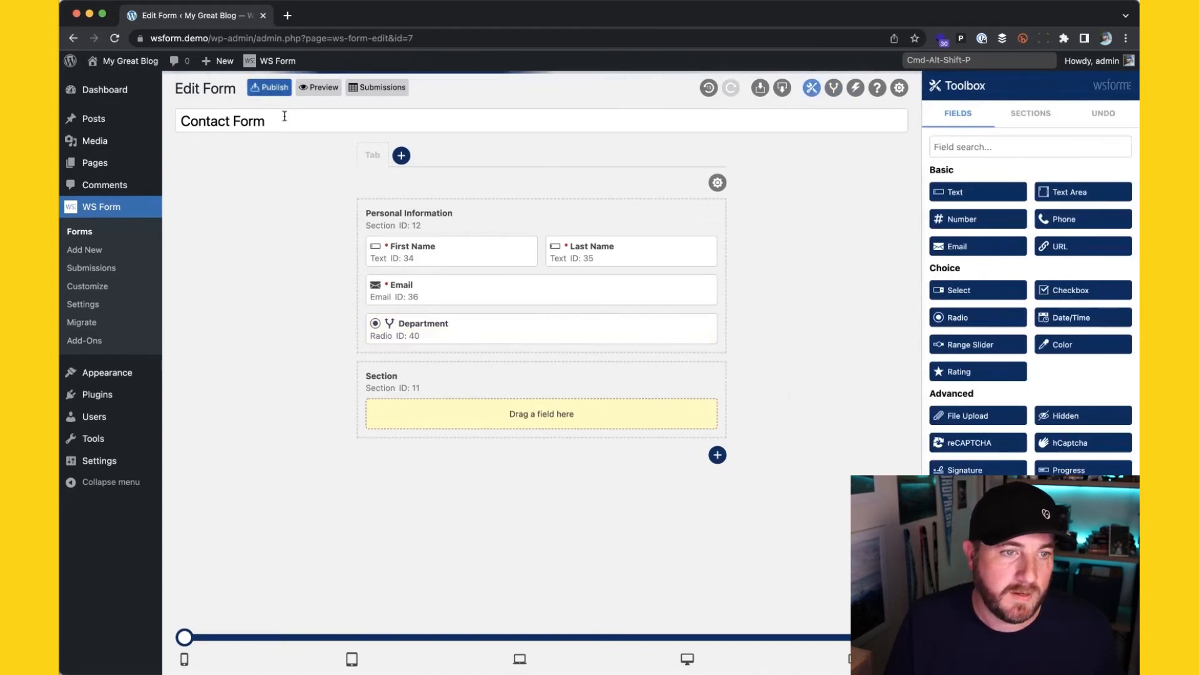
{"action": "left_click", "coordinate": [317, 91]}
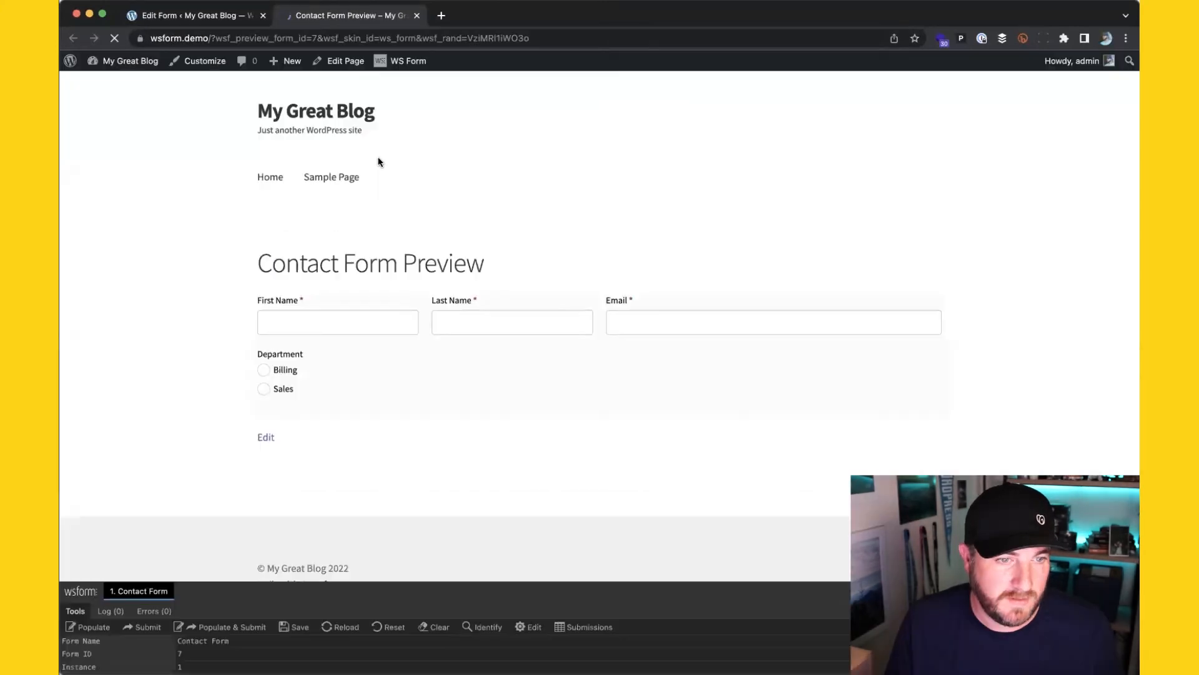
{"action": "key", "text": "super+alt+shift+p"}
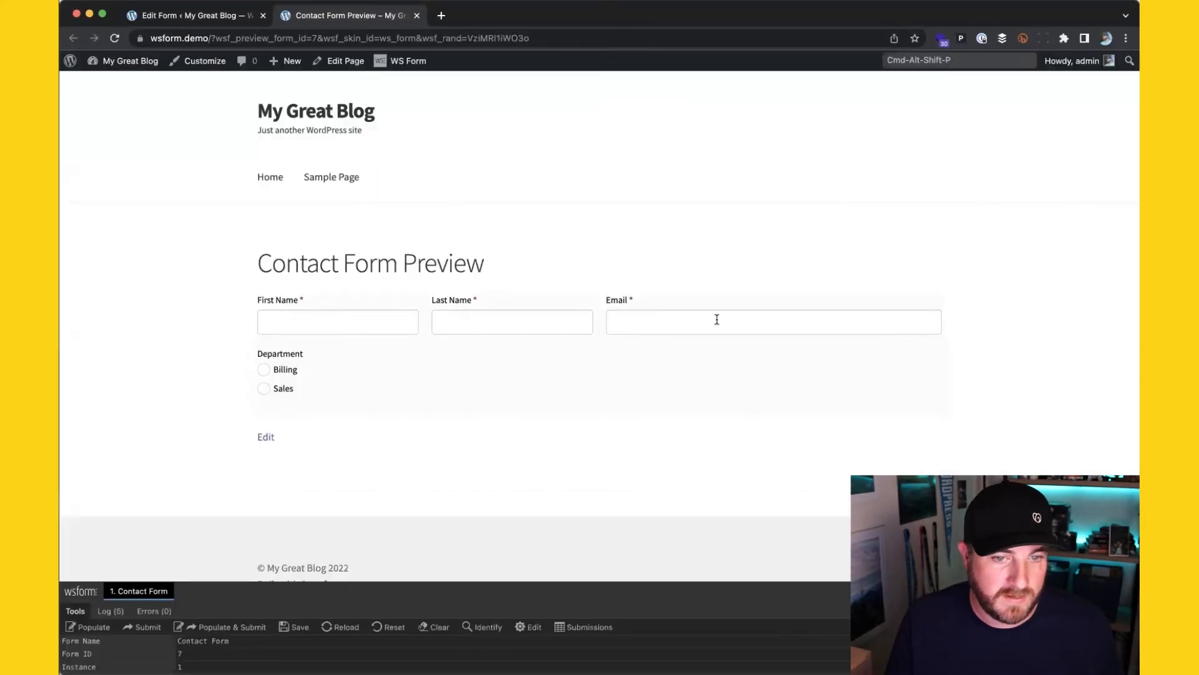
Test the Department field in the preview by alternating between Billing and Sales, ending on Billing
{"action": "left_click", "coordinate": [288, 374]}
{"action": "left_click", "coordinate": [286, 388]}
{"action": "left_click", "coordinate": [289, 372]}
{"action": "left_click", "coordinate": [289, 388]}
{"action": "left_click", "coordinate": [292, 372]}
{"action": "left_click", "coordinate": [287, 390]}
{"action": "left_click", "coordinate": [287, 371]}
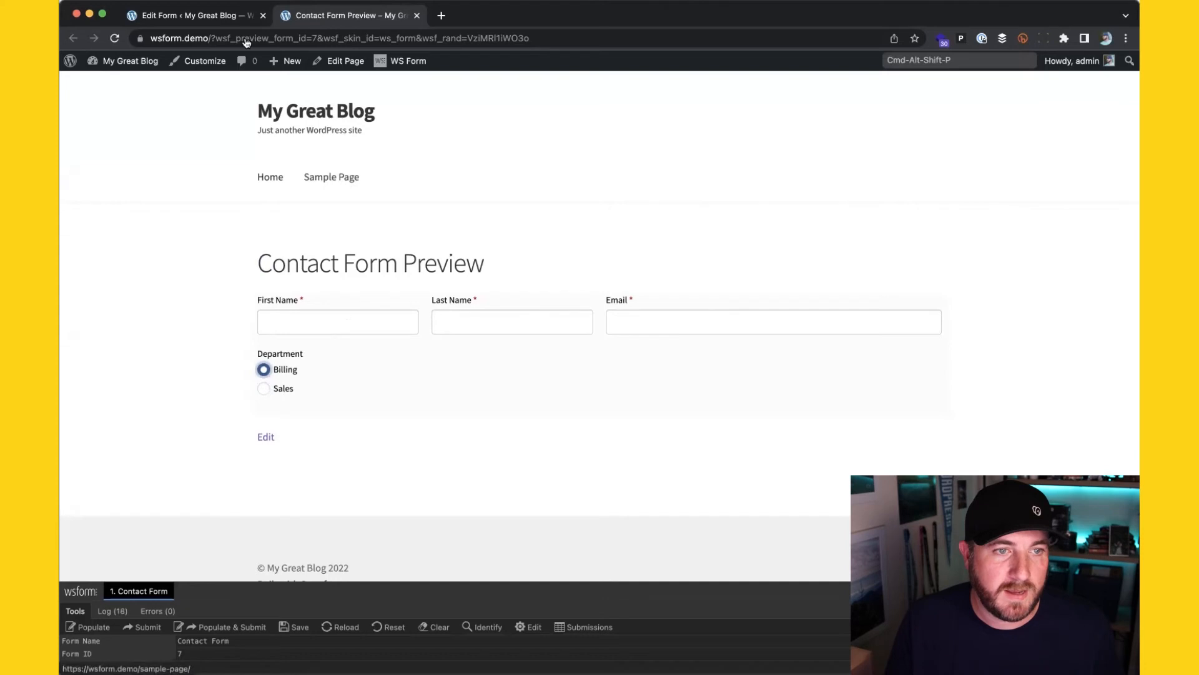
Return to the form editor and add a Text field below Department in the Personal Information section
{"action": "left_click", "coordinate": [206, 16]}
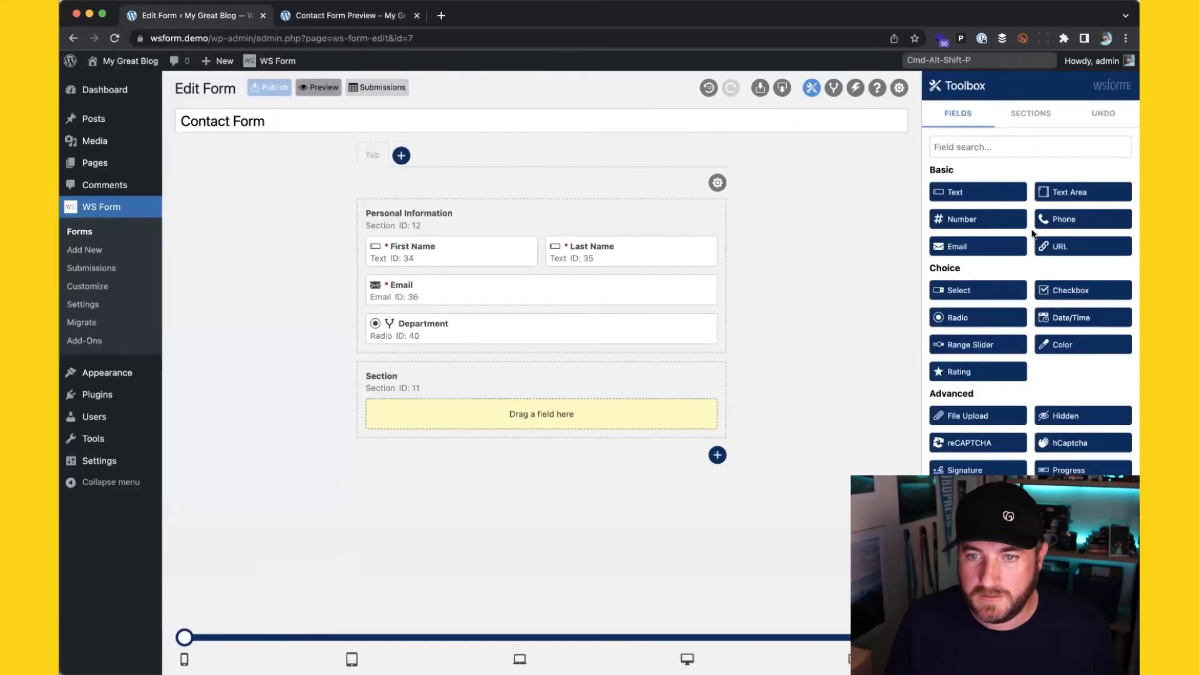
{"action": "left_click_drag", "start_coordinate": [996, 192], "coordinate": [462, 345]}
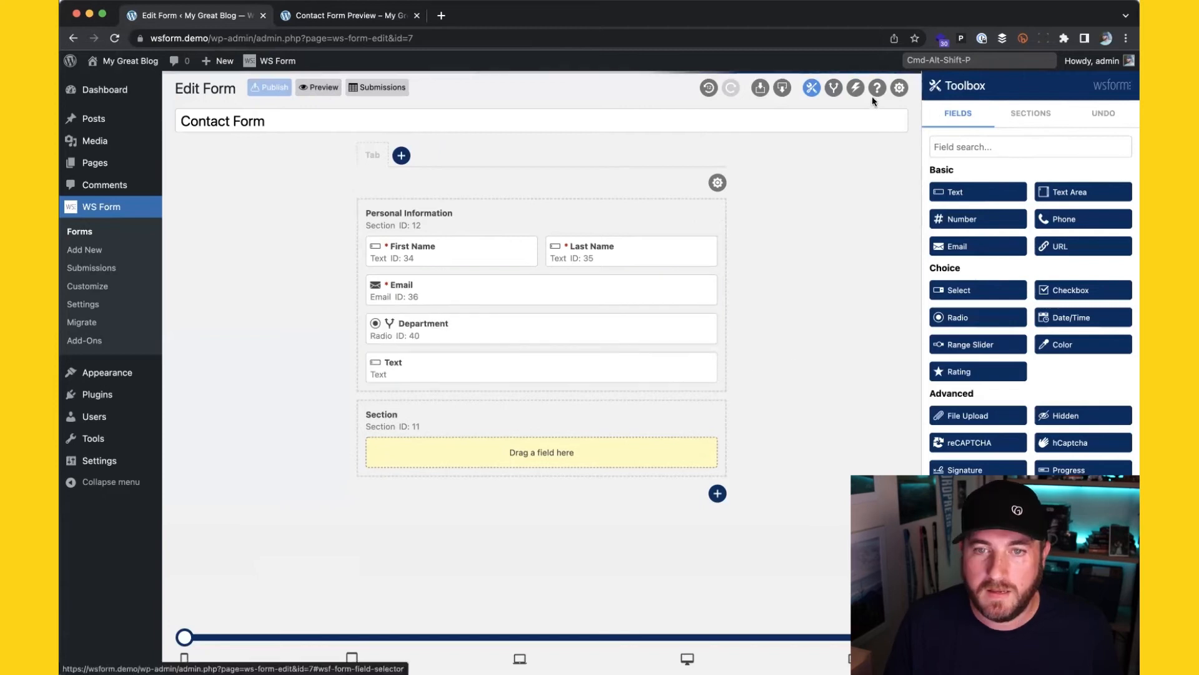
Edit the "Send to billing" condition and add a second THEN row targeting the Text field
{"action": "left_click", "coordinate": [834, 89]}
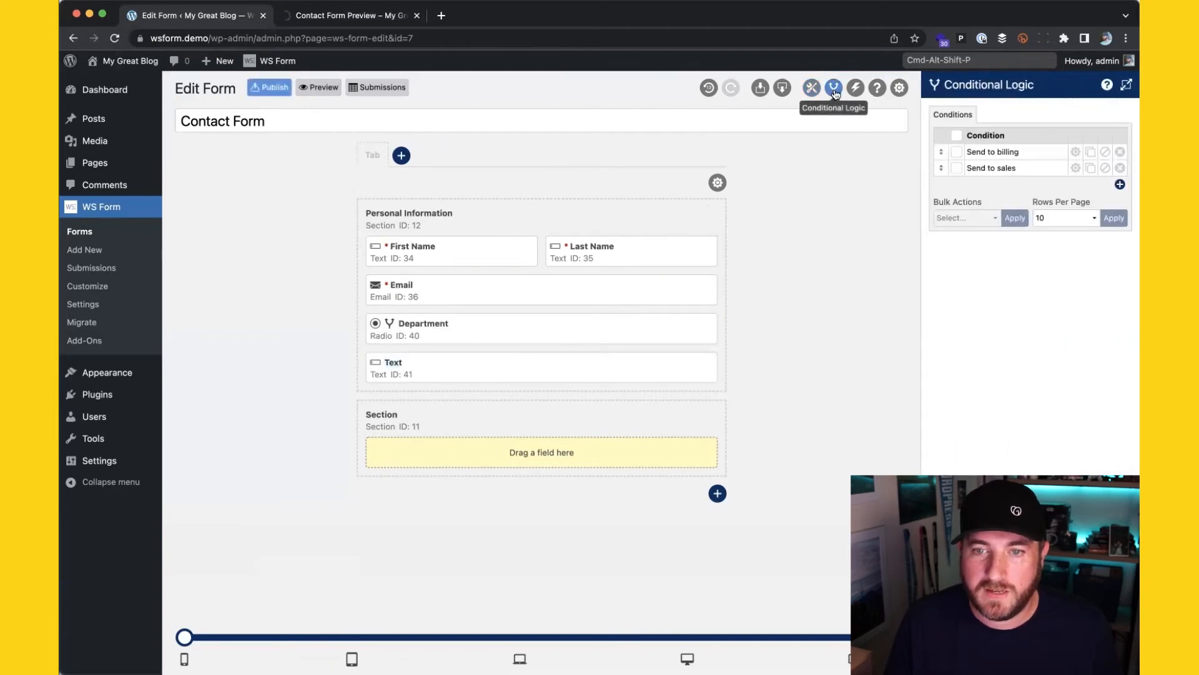
{"action": "left_click", "coordinate": [1075, 153]}
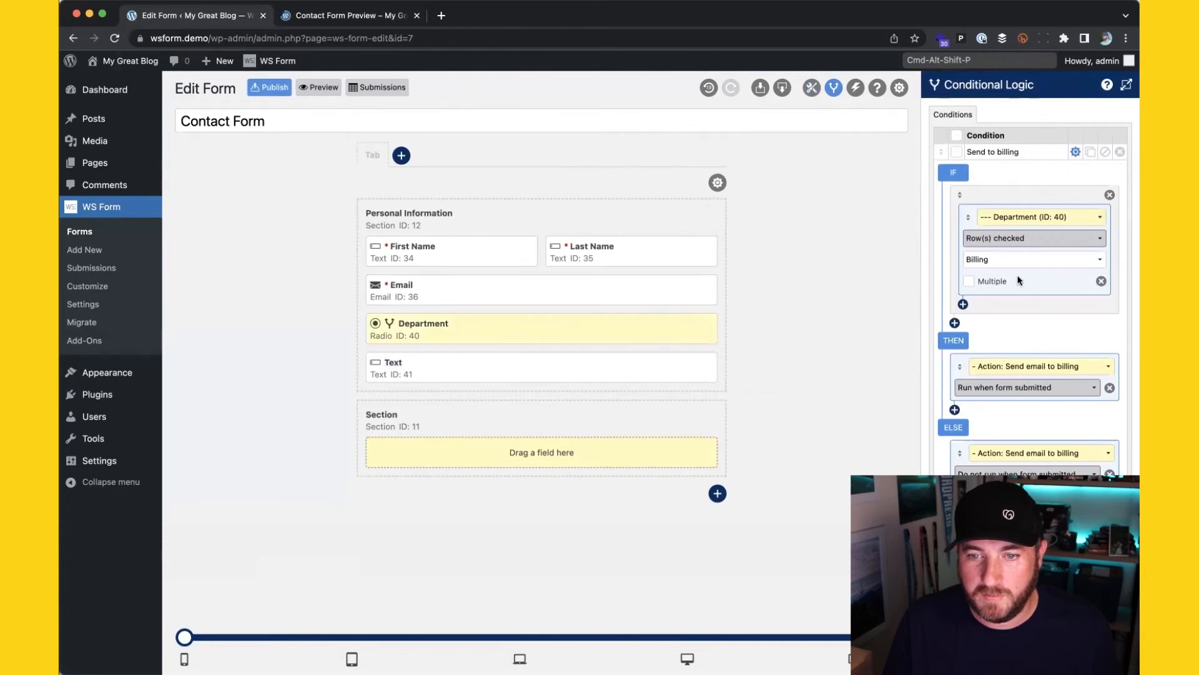
{"action": "left_click", "coordinate": [955, 411]}
{"action": "left_click", "coordinate": [996, 417]}
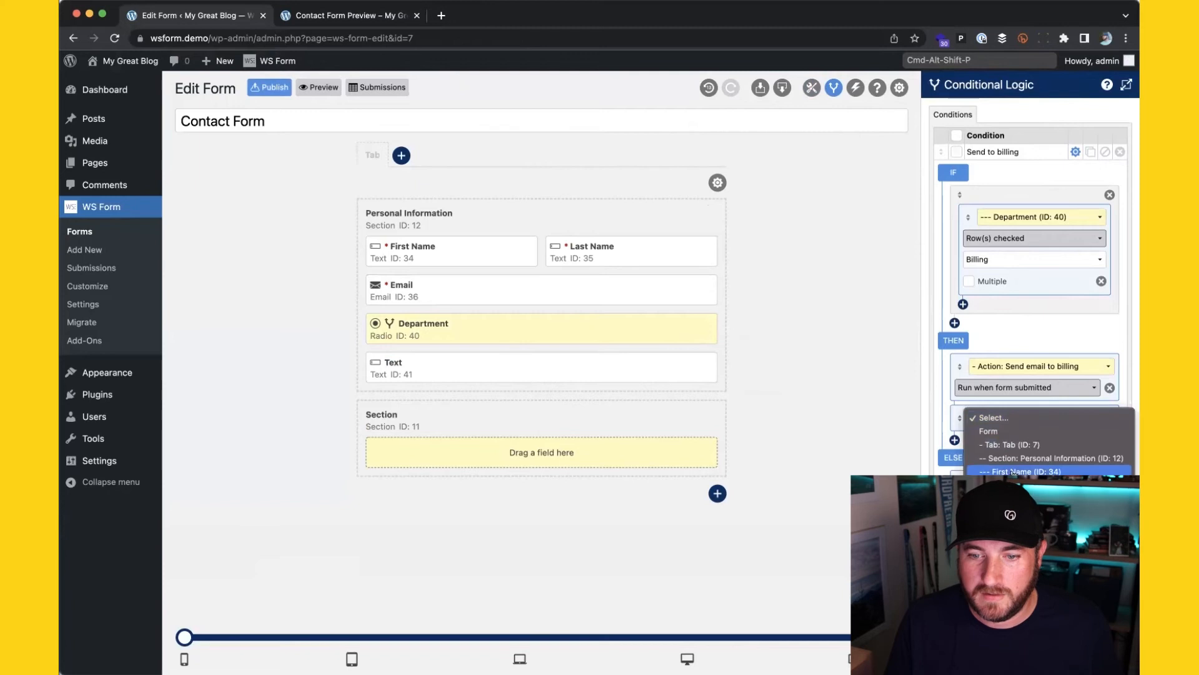
{"action": "left_click", "coordinate": [1024, 527]}
Make the new THEN row set the Text field's value to "Will send to billing" and close the condition
{"action": "left_click", "coordinate": [1012, 442]}
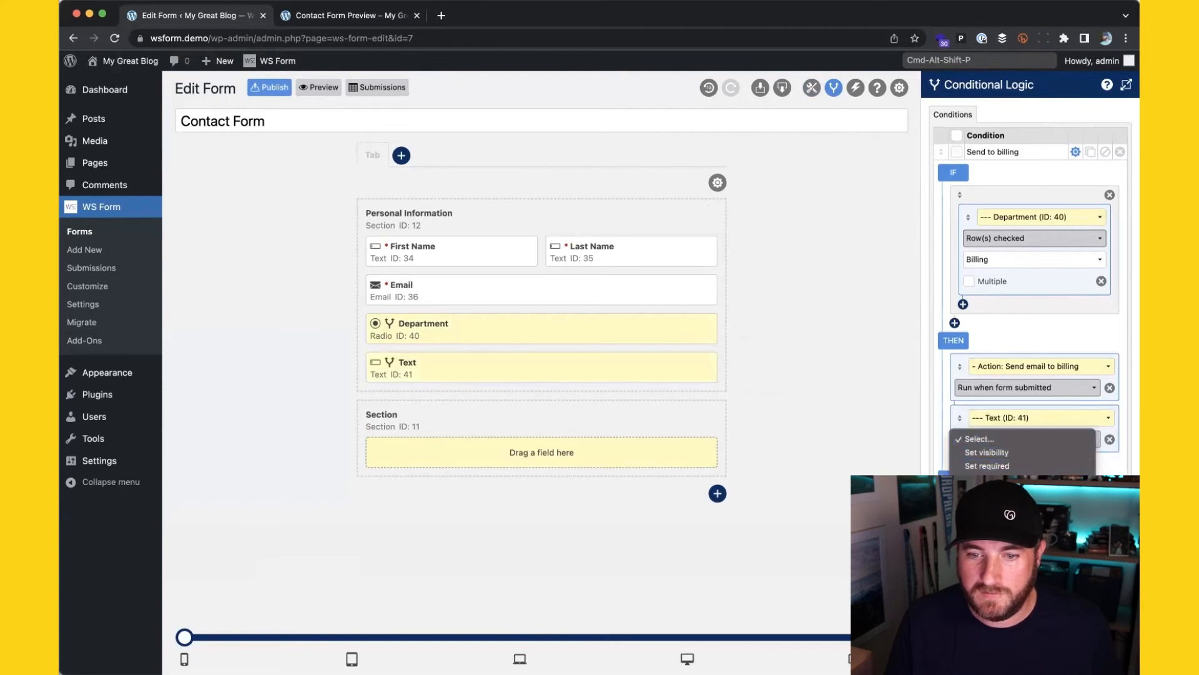
{"action": "left_click", "coordinate": [1011, 493]}
{"action": "left_click", "coordinate": [1010, 460]}
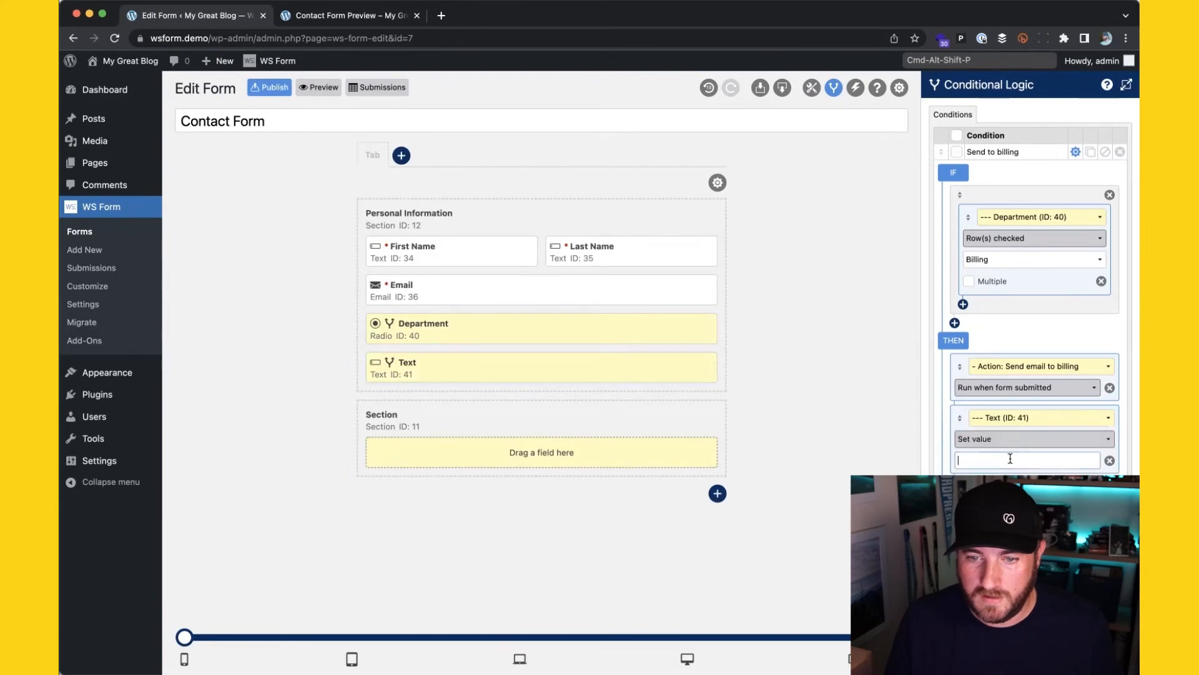
{"action": "type", "text": "Will send "}
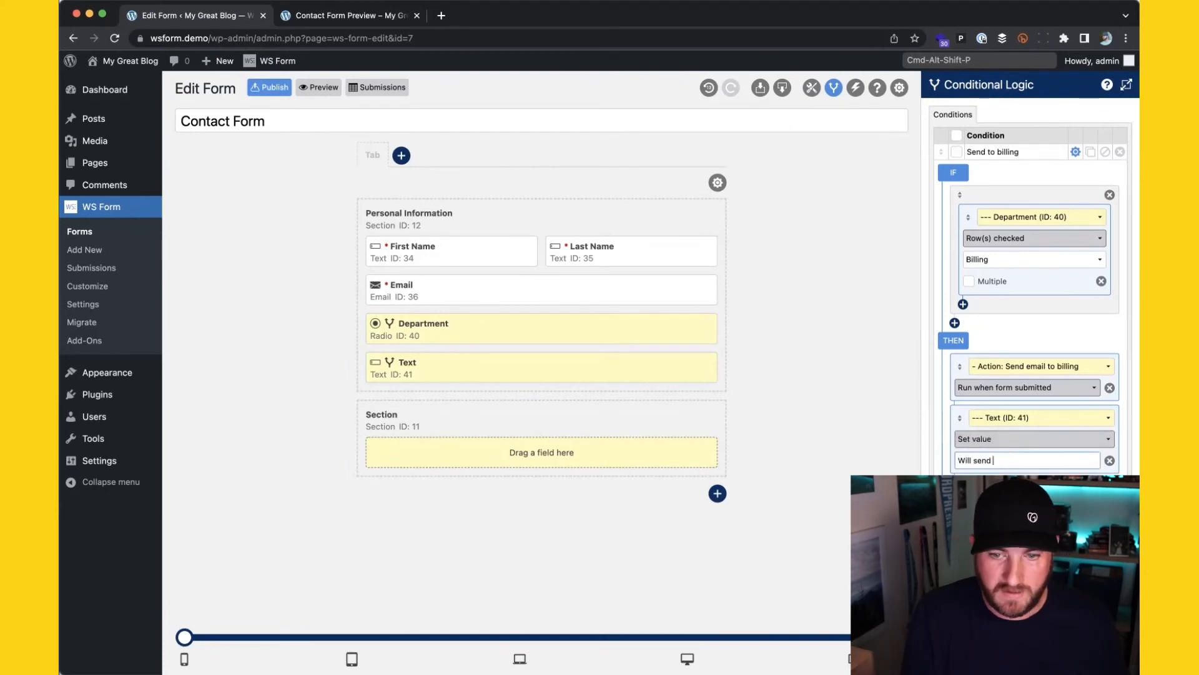
{"action": "type", "text": "to billing"}
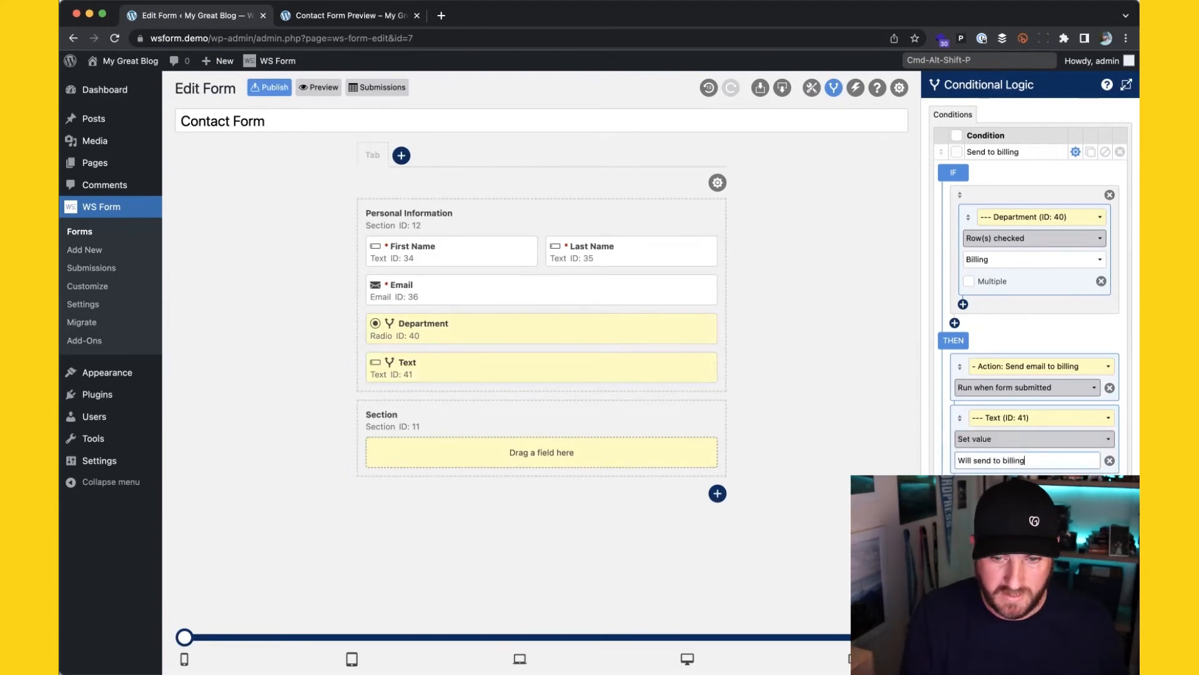
{"action": "scroll", "coordinate": [1025, 462], "scroll_direction": "down", "scroll_amount": 2}
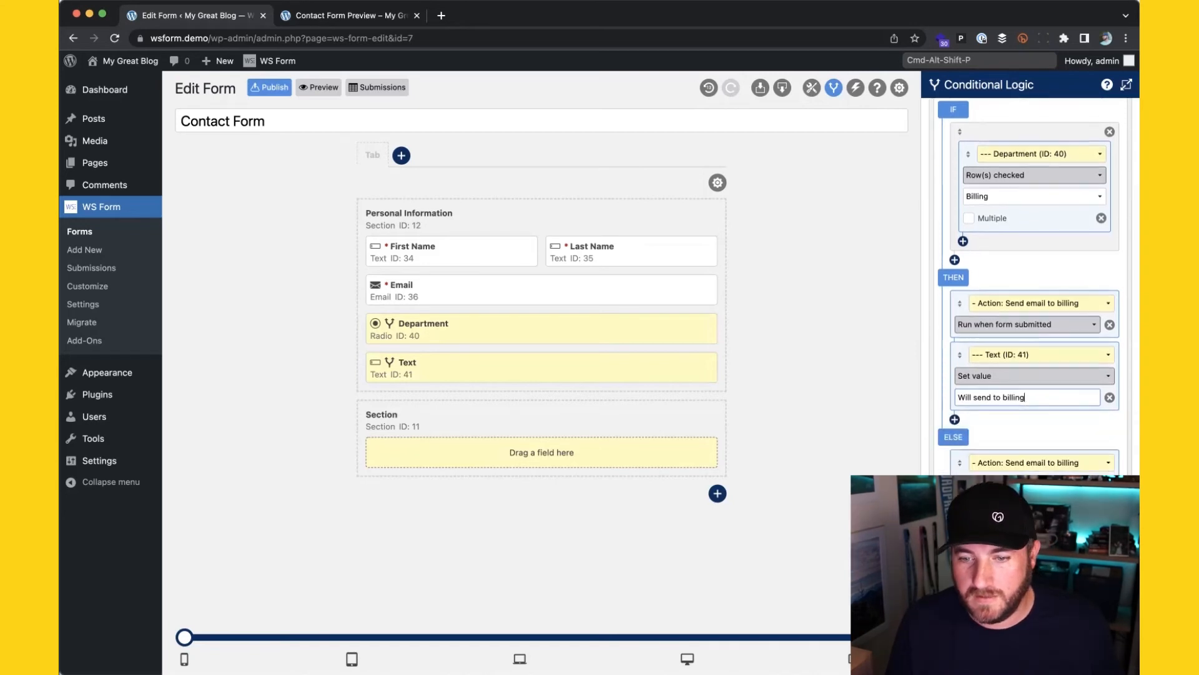
{"action": "scroll", "coordinate": [1032, 468], "scroll_direction": "up", "scroll_amount": 1}
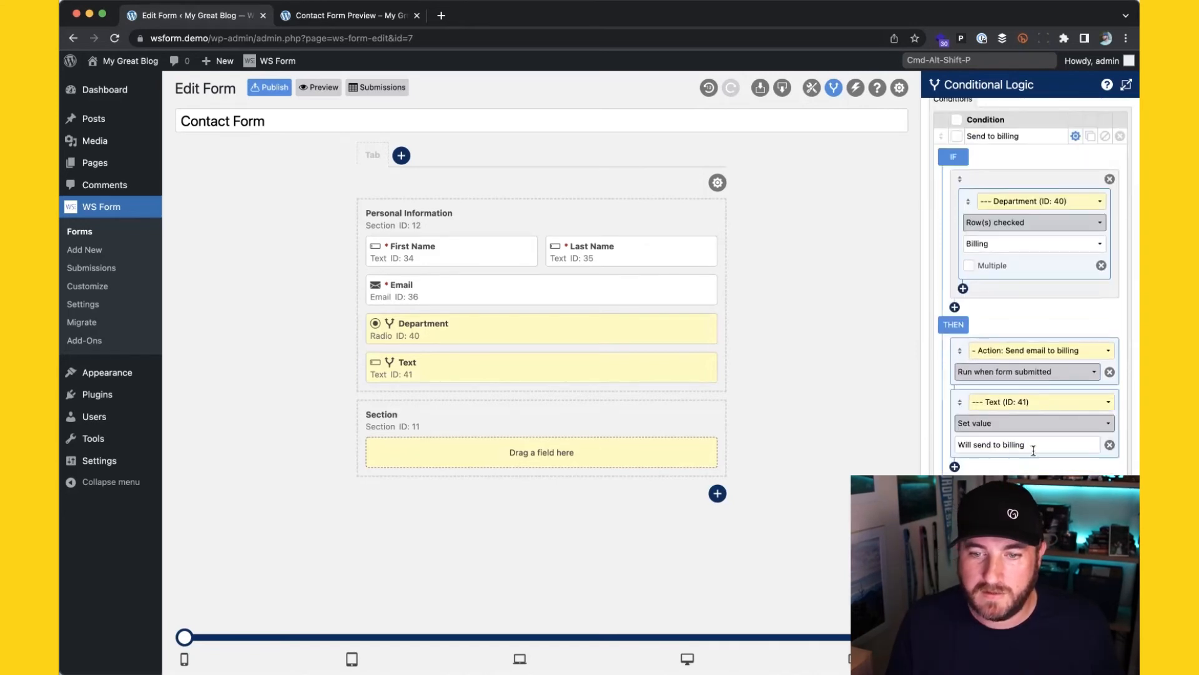
{"action": "left_click", "coordinate": [1075, 136]}
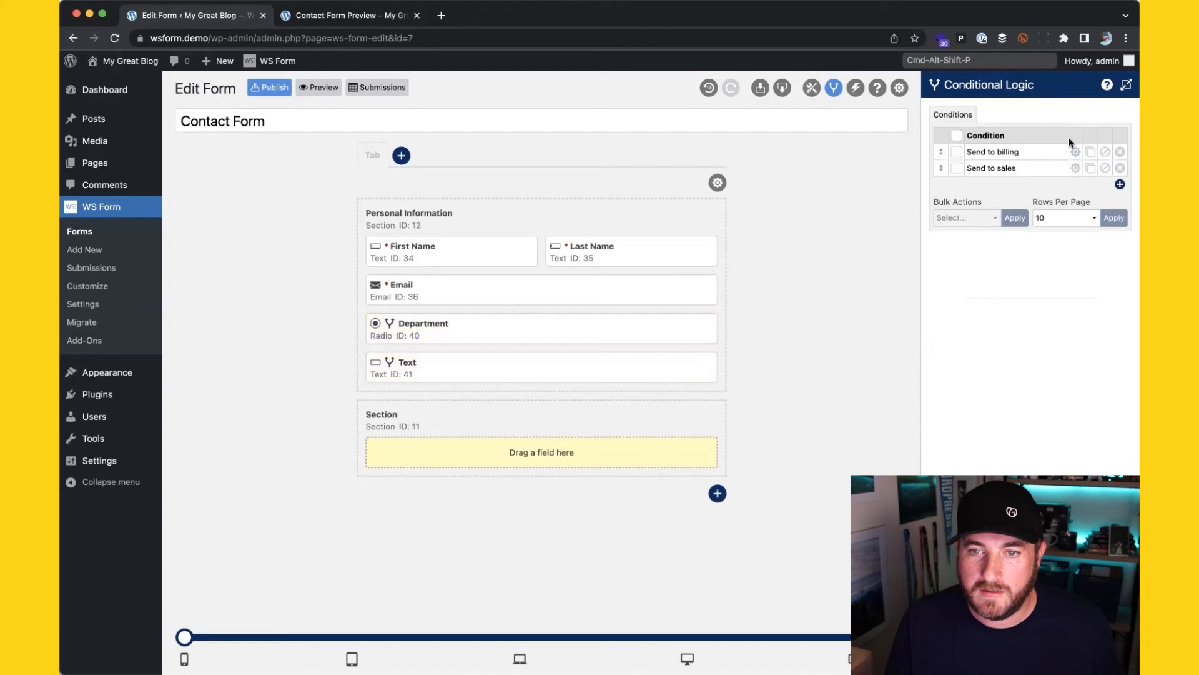
Make the "Send to sales" condition set the Text field to "Will send to sales" and preview the form
{"action": "left_click", "coordinate": [1075, 168]}
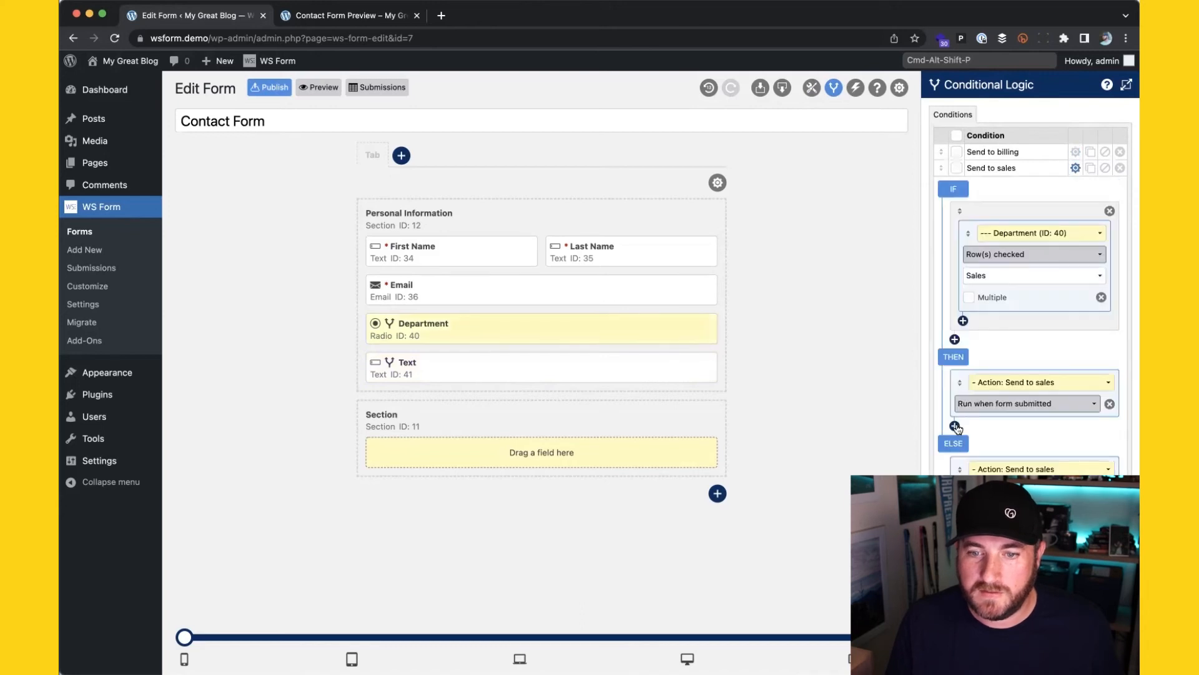
{"action": "left_click", "coordinate": [316, 88]}
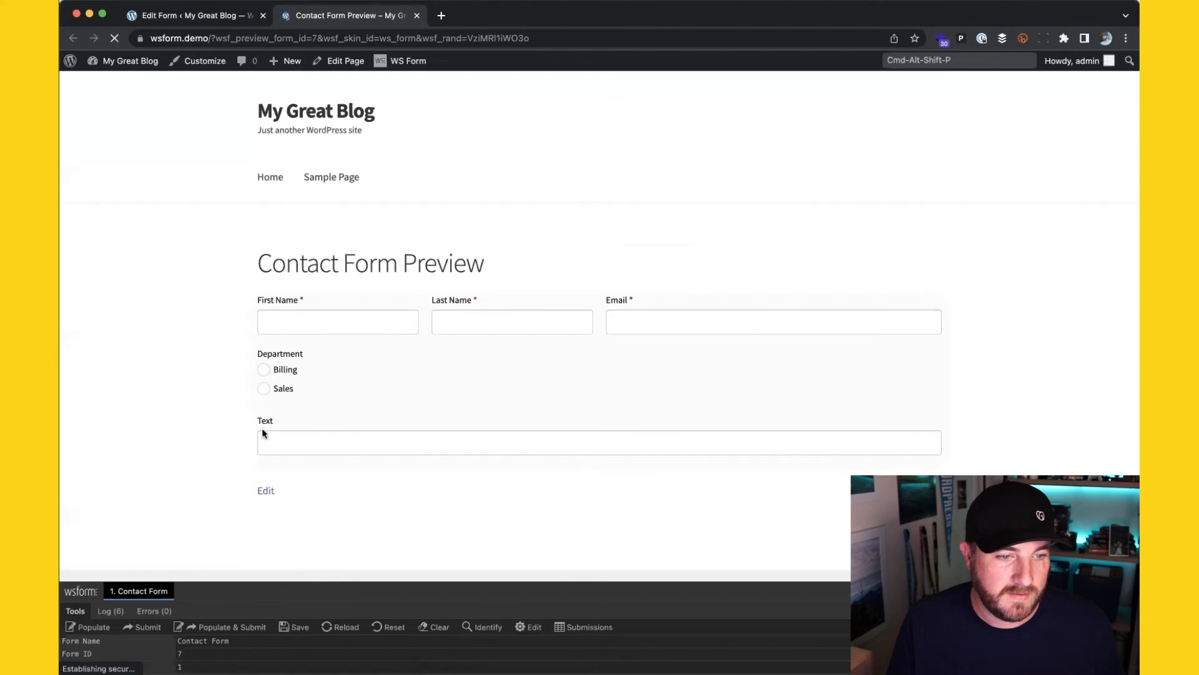
Choose Billing and Sales in turn in the preview and check the Text field's value for each department
{"action": "left_click", "coordinate": [287, 372]}
{"action": "left_click_drag", "start_coordinate": [354, 441], "coordinate": [219, 448]}
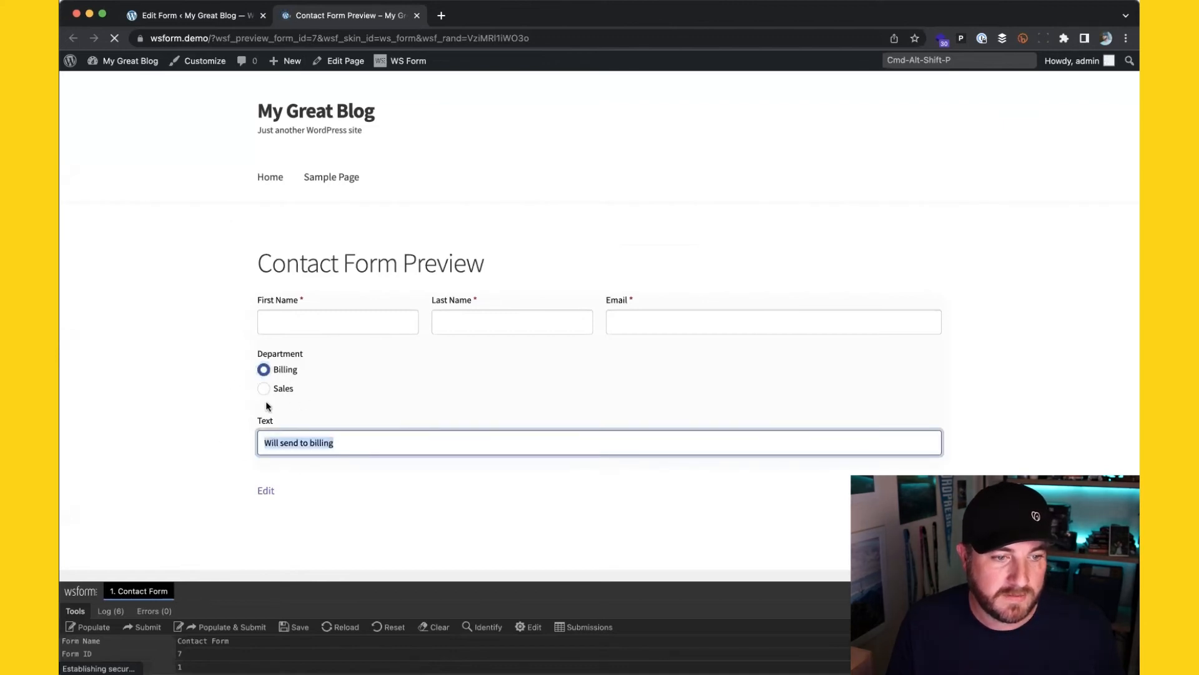
{"action": "left_click", "coordinate": [281, 388]}
{"action": "left_click", "coordinate": [359, 448]}
{"action": "left_click_drag", "start_coordinate": [264, 443], "coordinate": [213, 451]}
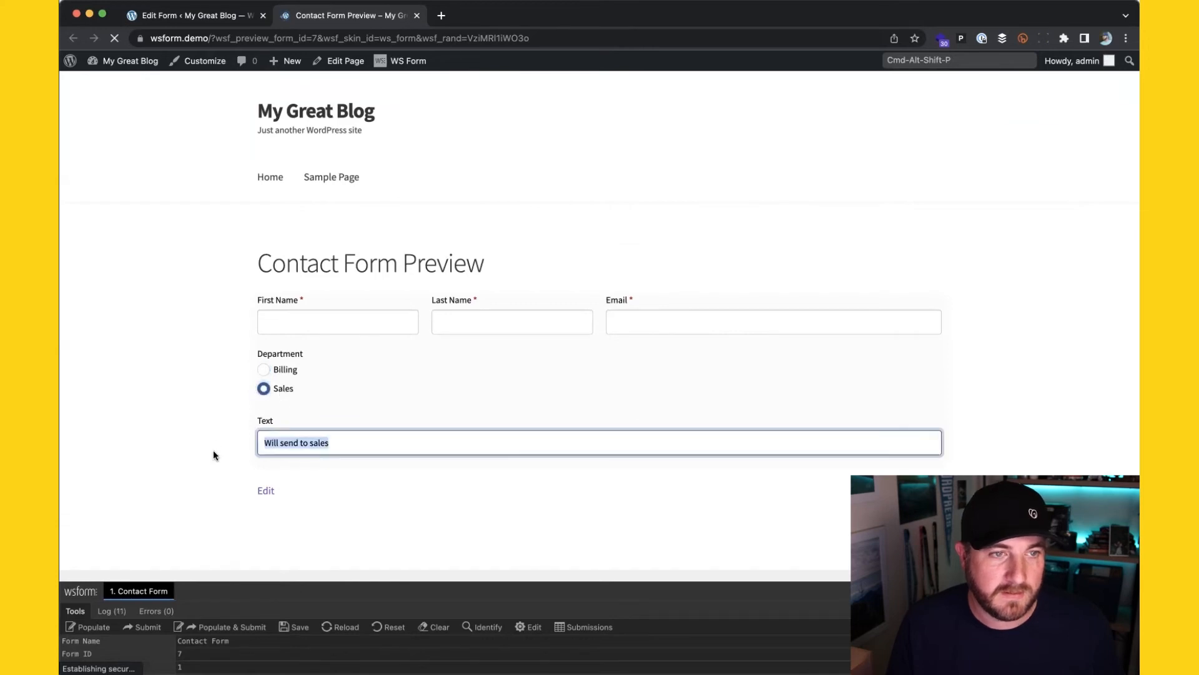
Return to the form editor and delete the THEN row that sets the Text field in the "Send to billing" condition
{"action": "left_click", "coordinate": [218, 18]}
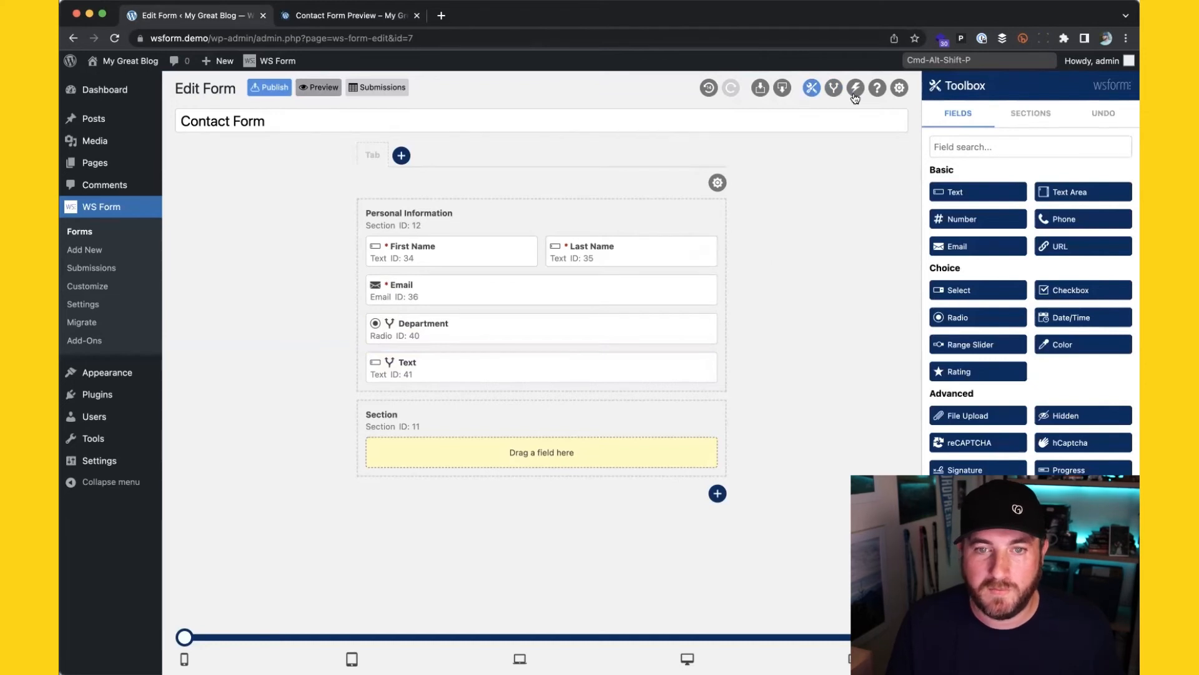
{"action": "left_click", "coordinate": [834, 88]}
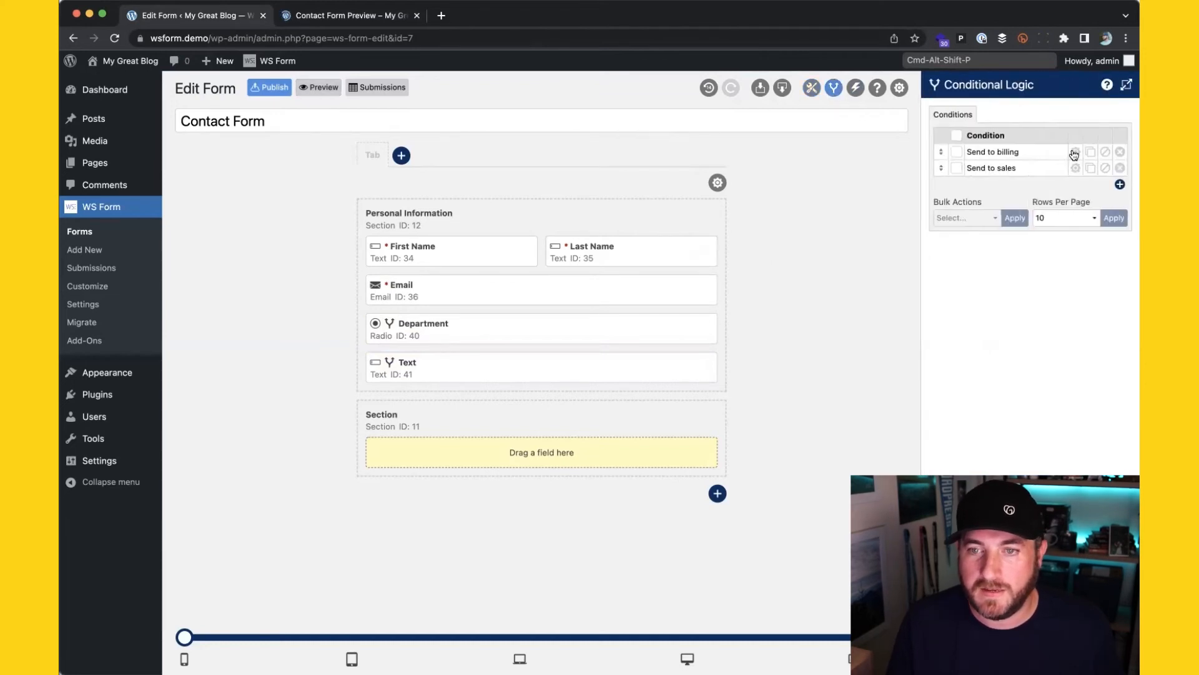
{"action": "left_click", "coordinate": [1074, 153]}
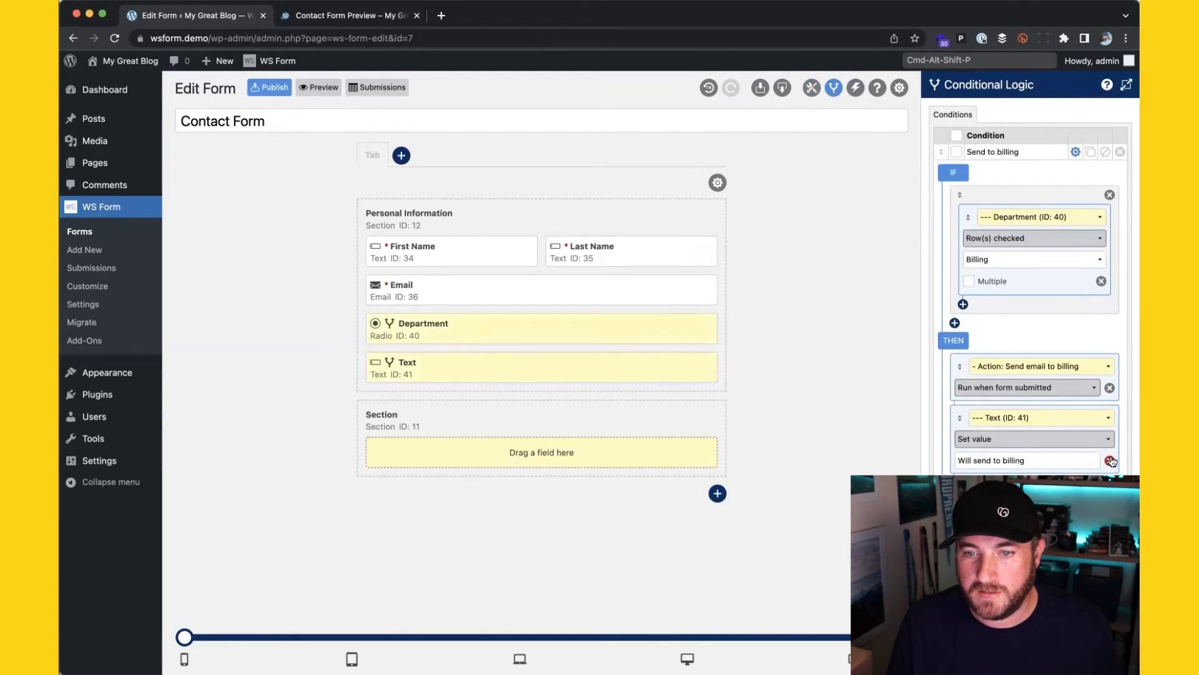
{"action": "left_click", "coordinate": [1110, 461]}
{"action": "left_click", "coordinate": [1076, 153]}
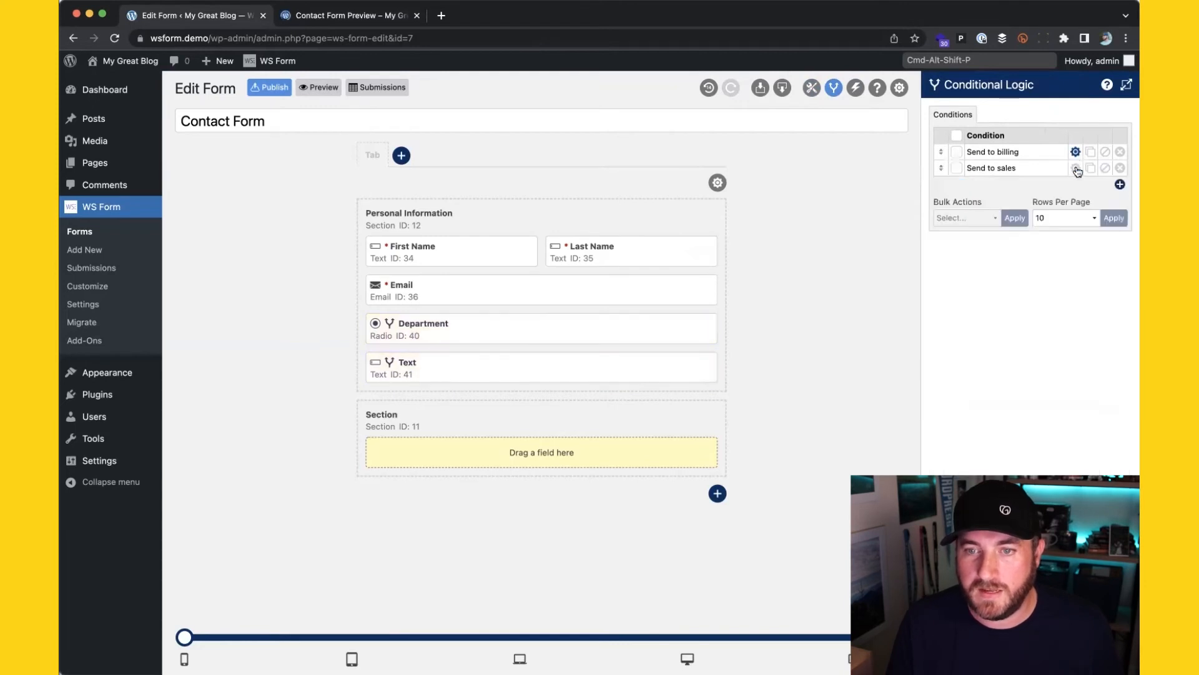
Delete the Text field's THEN row from the "Send to sales" condition and remove the Text field from the form
{"action": "left_click", "coordinate": [1075, 168]}
{"action": "left_click", "coordinate": [1110, 475]}
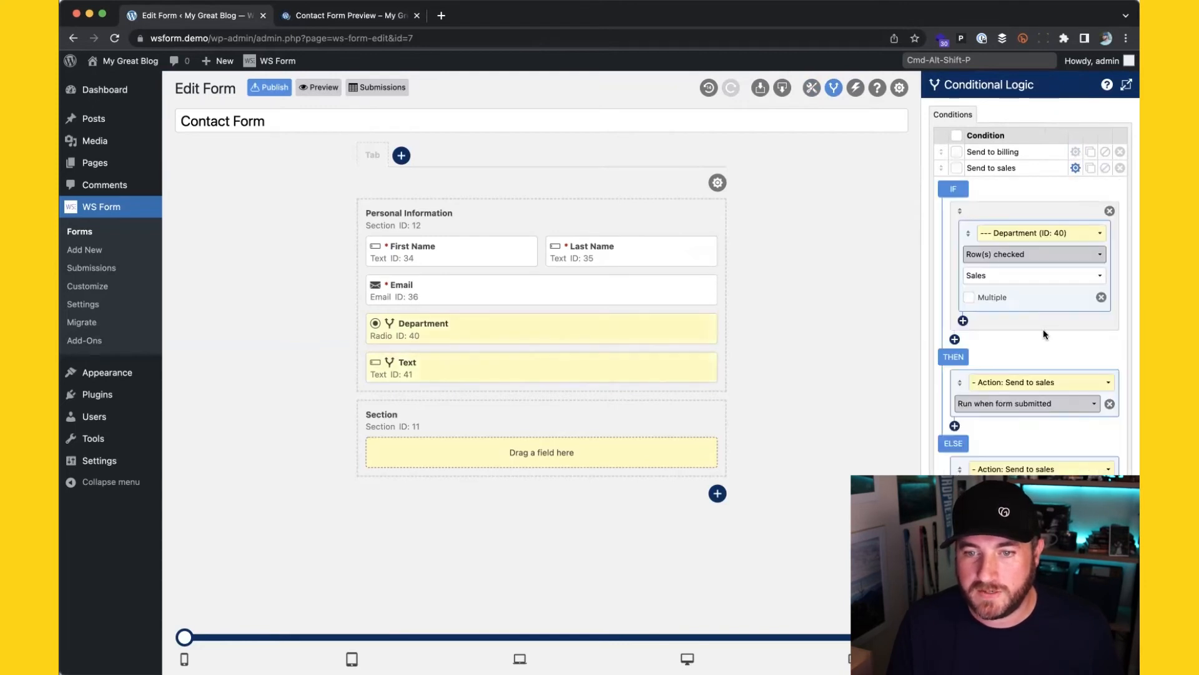
{"action": "left_click", "coordinate": [1075, 168]}
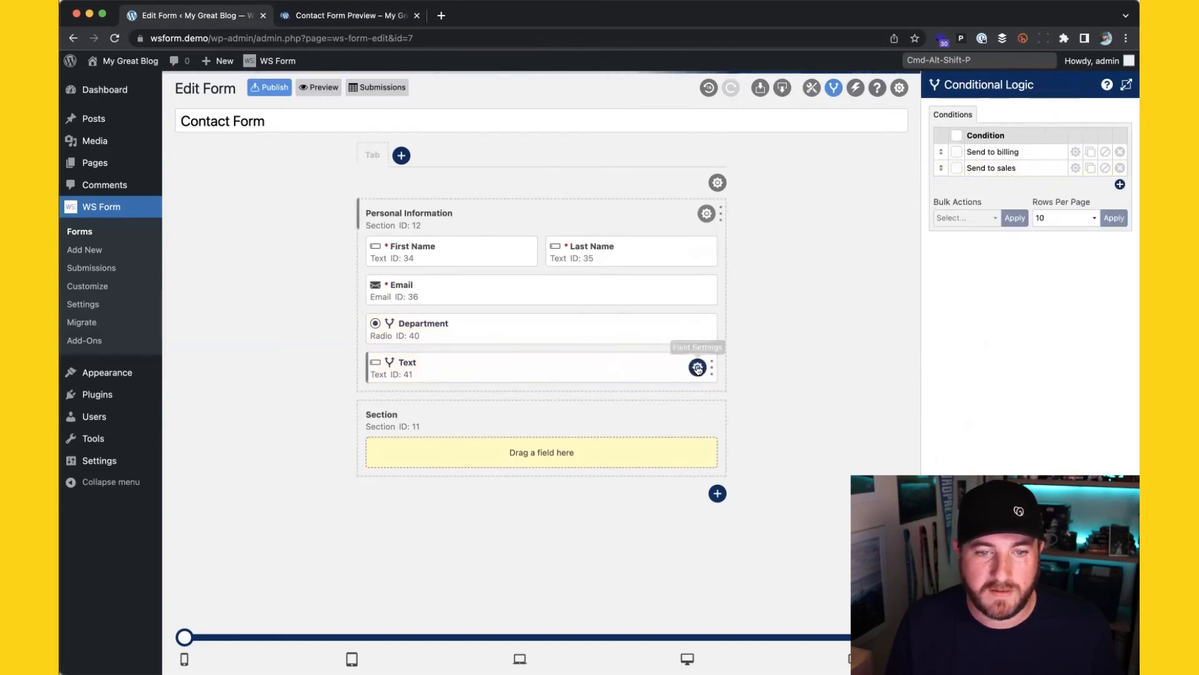
{"action": "left_click", "coordinate": [698, 368]}
{"action": "left_click", "coordinate": [560, 335]}
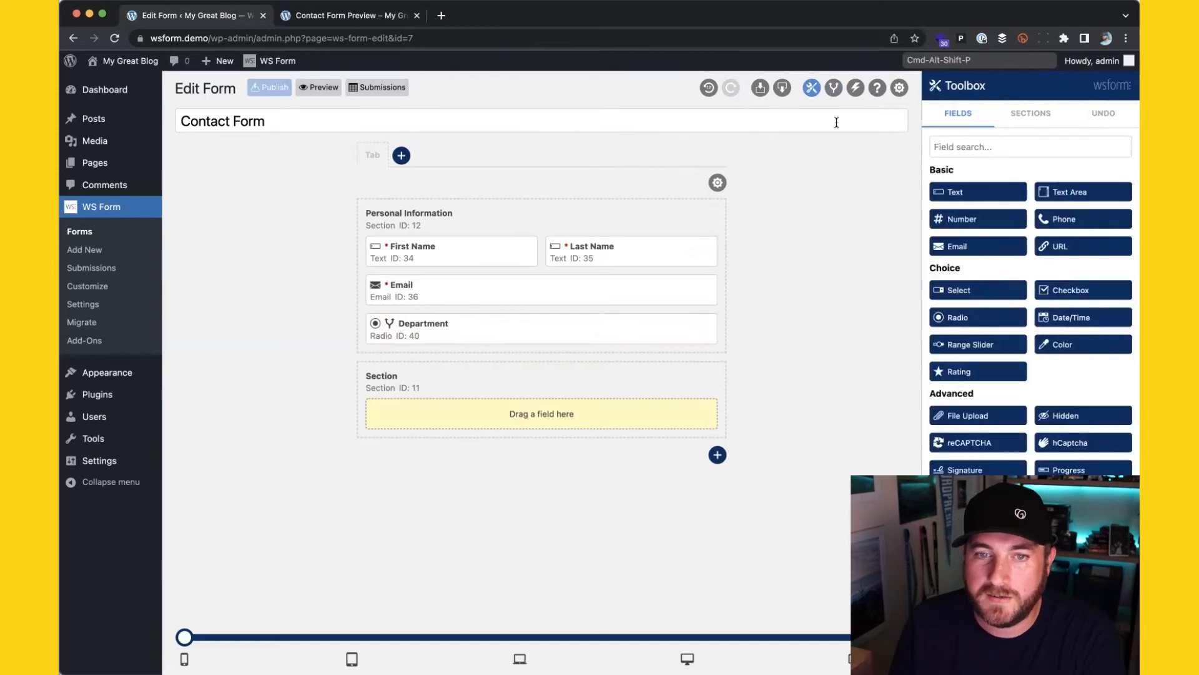
Enable the Honeypot spam protection in the form's settings
{"action": "left_click", "coordinate": [899, 89]}
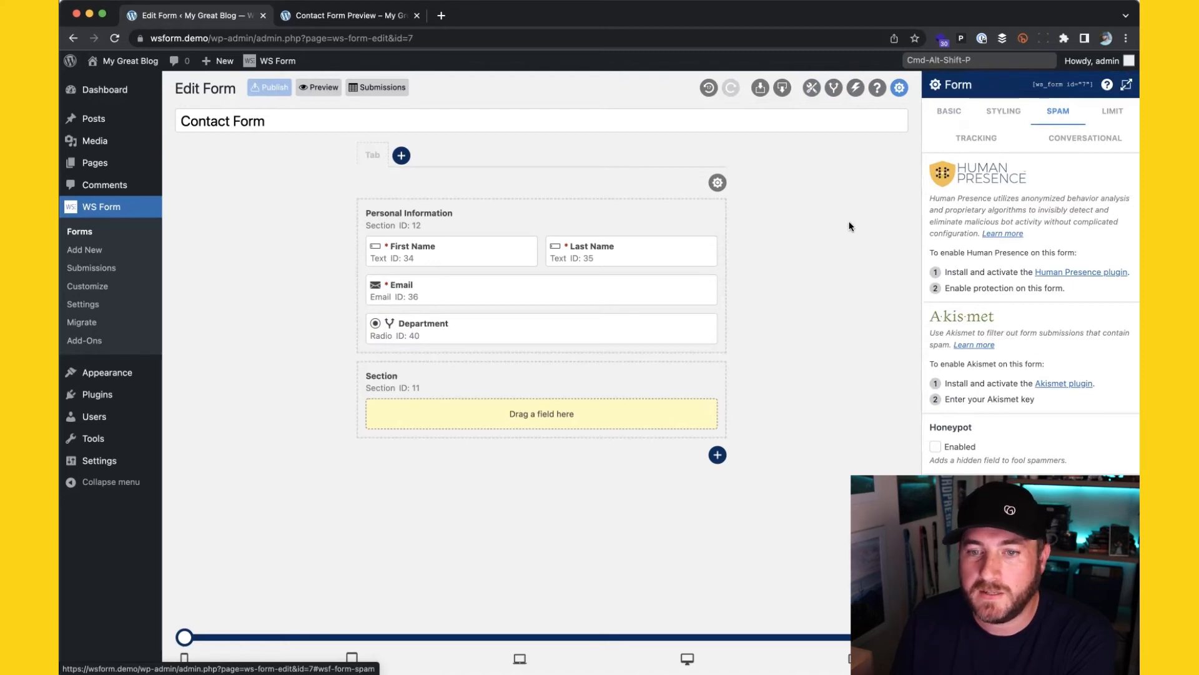
{"action": "scroll", "coordinate": [986, 429], "scroll_direction": "down", "scroll_amount": 1}
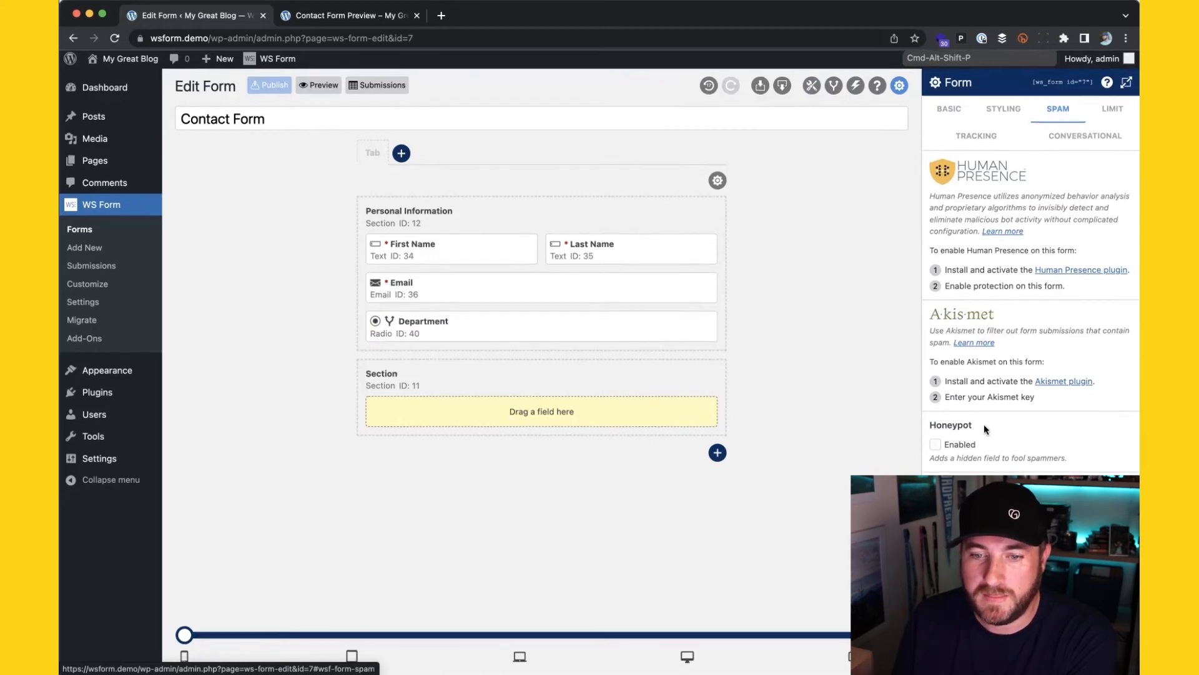
{"action": "left_click", "coordinate": [935, 444]}
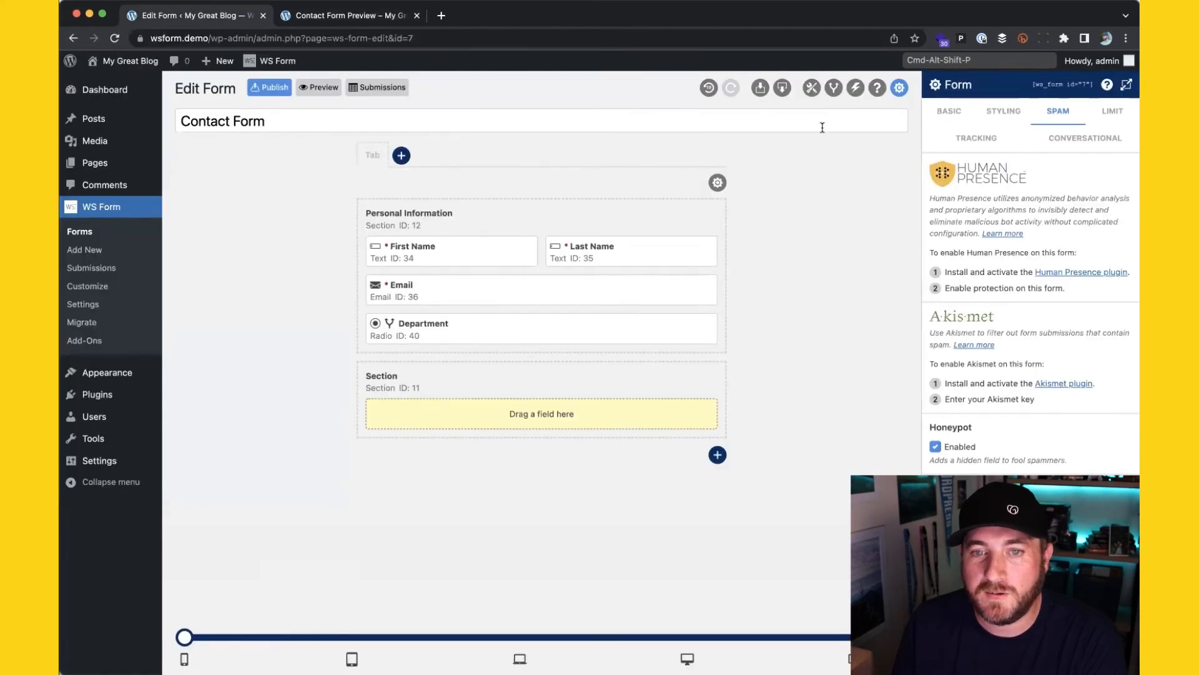
Delete the "Send to sales" and "Send email to billing" actions from the form
{"action": "left_click", "coordinate": [856, 89]}
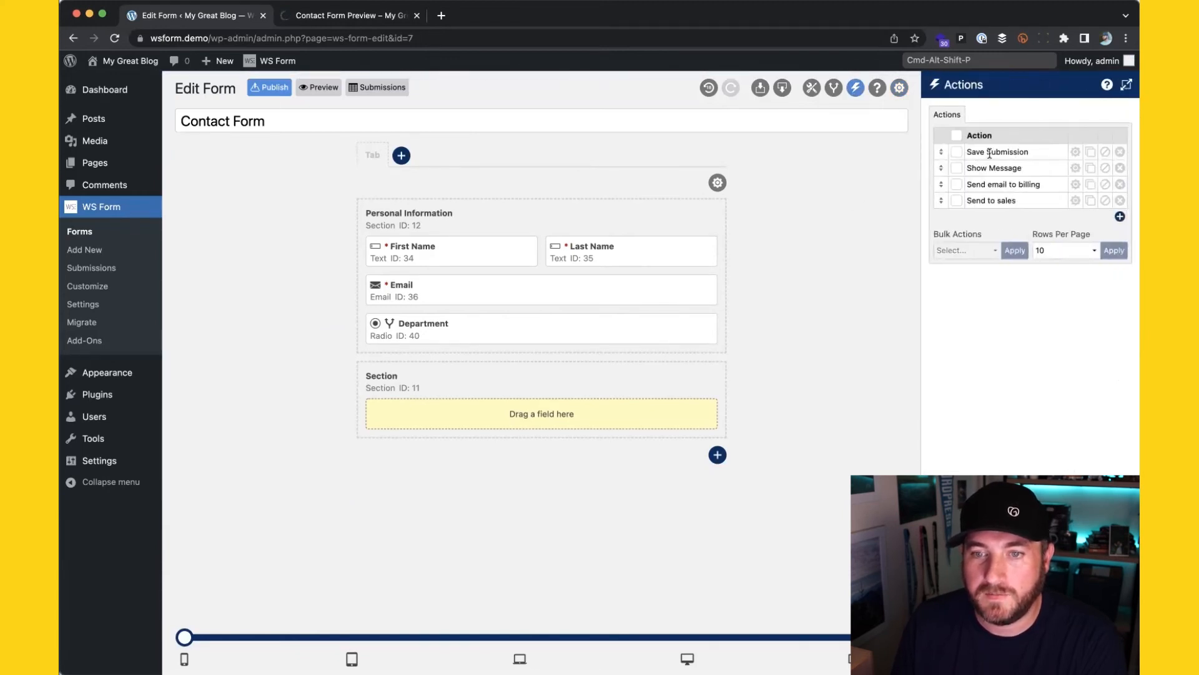
{"action": "left_click_drag", "start_coordinate": [1032, 152], "coordinate": [962, 171]}
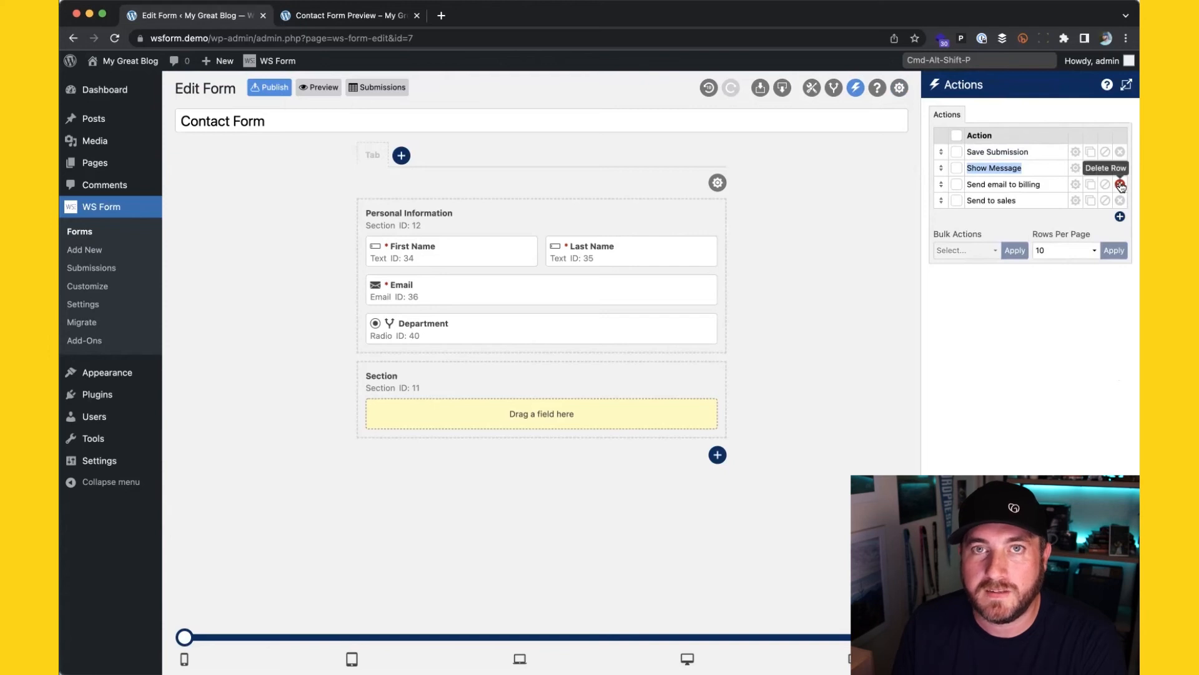
{"action": "left_click", "coordinate": [1042, 345]}
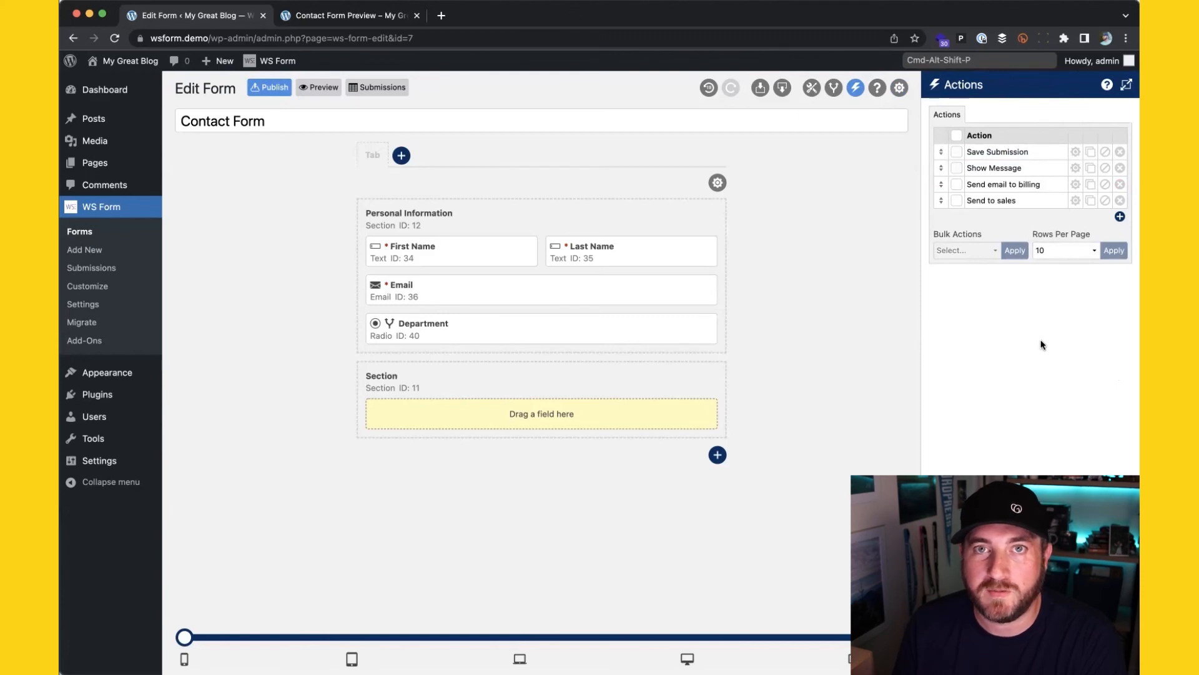
{"action": "left_click", "coordinate": [1119, 200]}
{"action": "left_click", "coordinate": [1039, 177]}
{"action": "left_click", "coordinate": [1120, 185]}
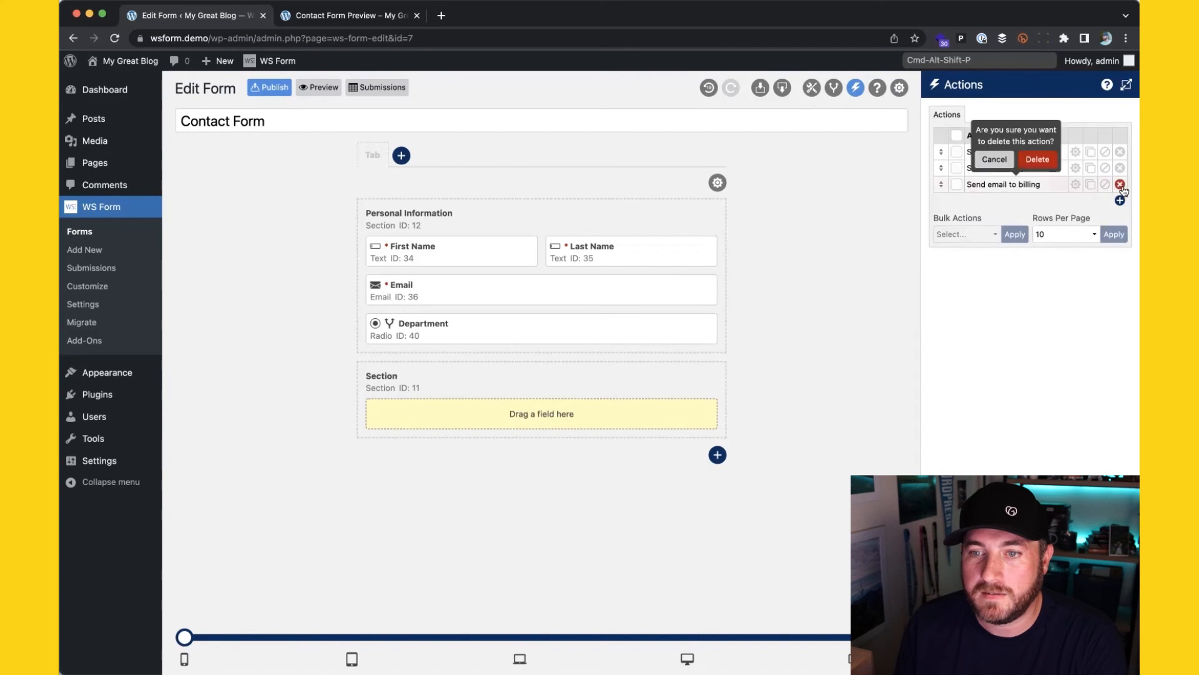
{"action": "left_click", "coordinate": [1037, 159]}
Add an action named "Send to form submitter" with the action type Send Email
{"action": "left_click", "coordinate": [1119, 184]}
{"action": "type", "text": "Send to"}
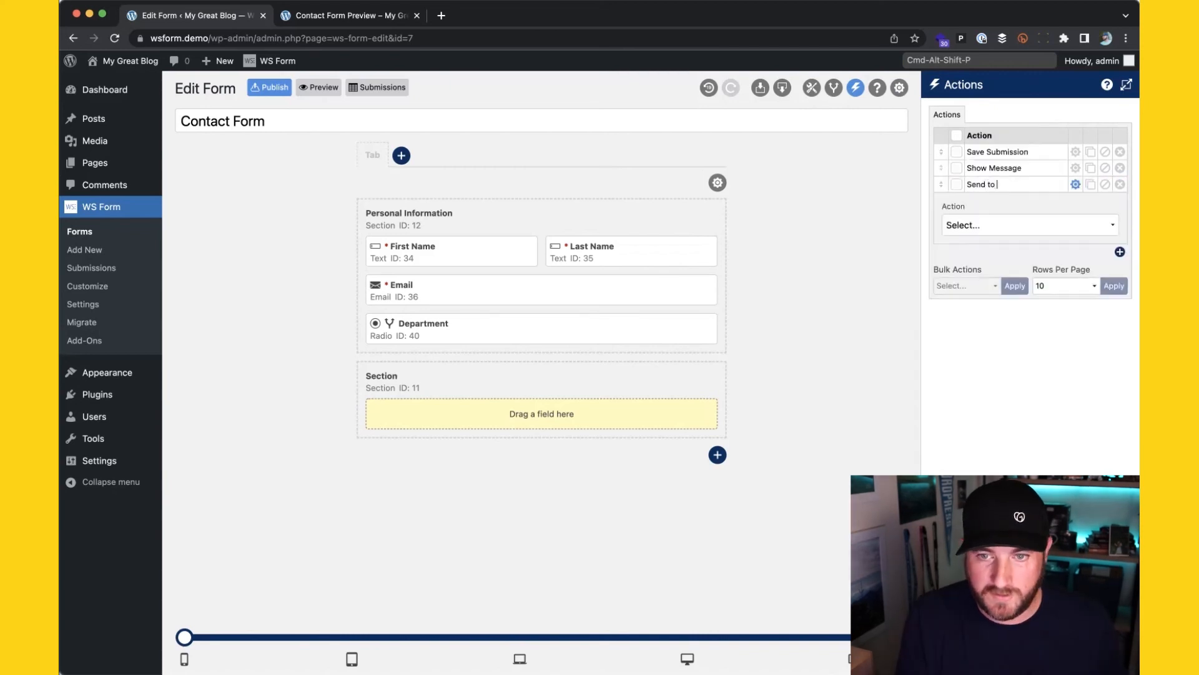
{"action": "type", "text": " form submitter"}
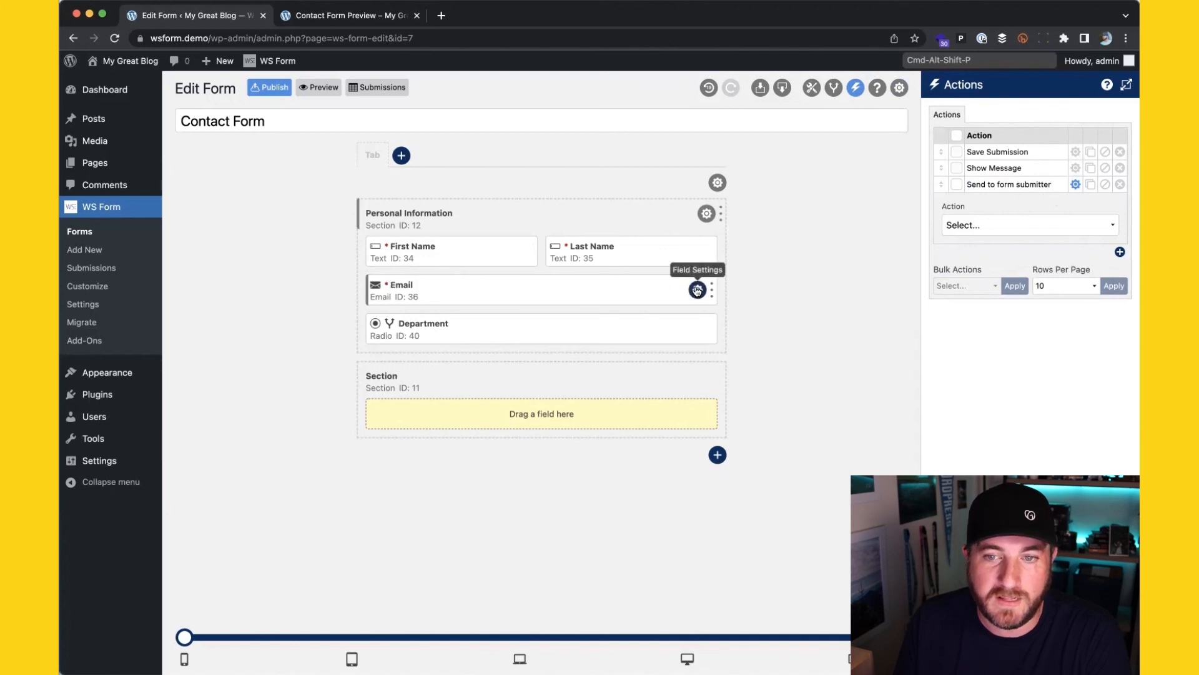
{"action": "left_click", "coordinate": [1012, 225]}
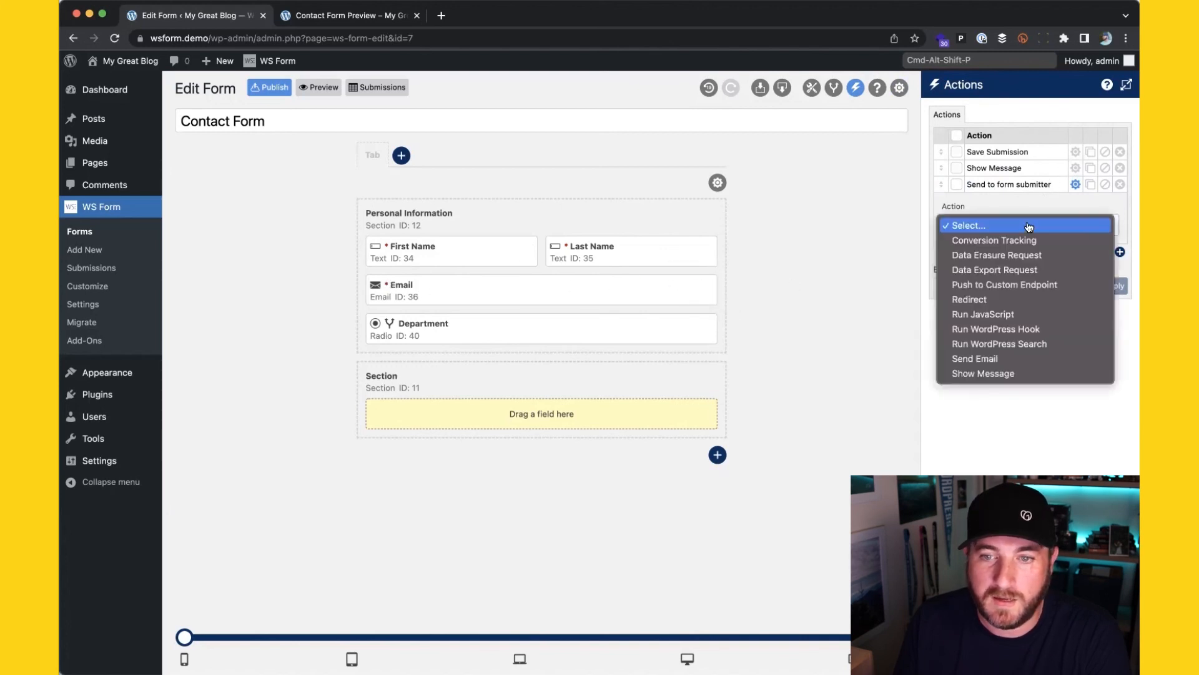
{"action": "left_click", "coordinate": [1013, 359]}
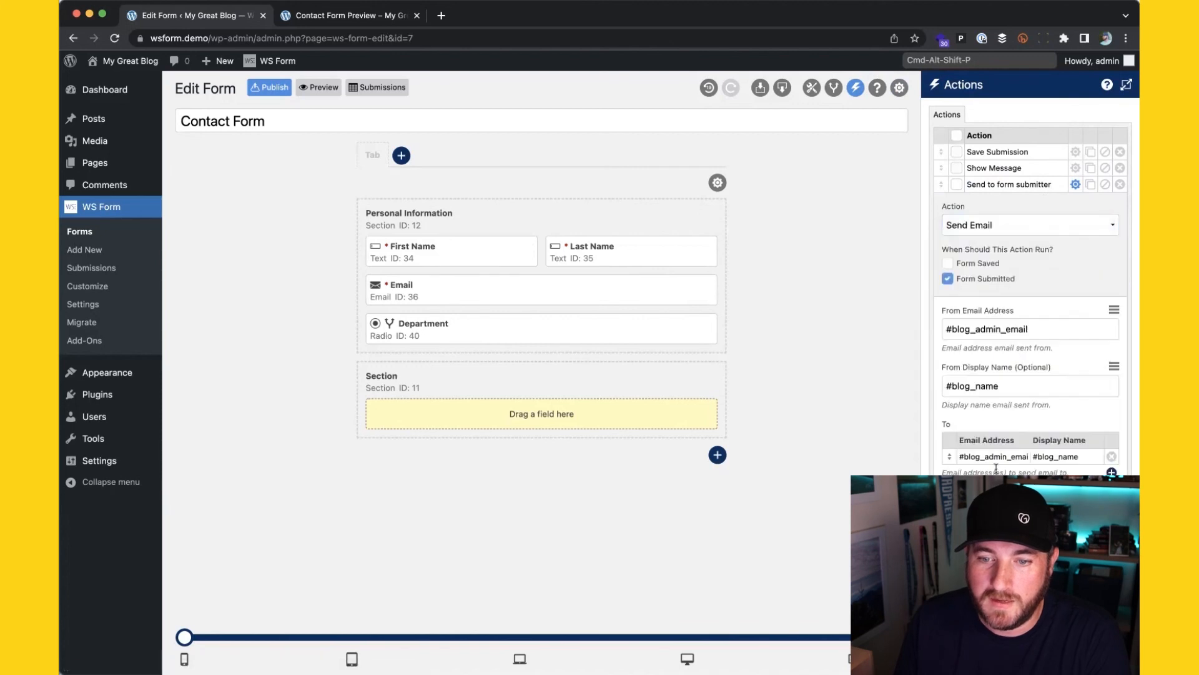
Copy the Email field's variable and make #field(36) the To email address of the "Send to form submitter" action
{"action": "scroll", "coordinate": [1006, 457], "scroll_direction": "down", "scroll_amount": 2}
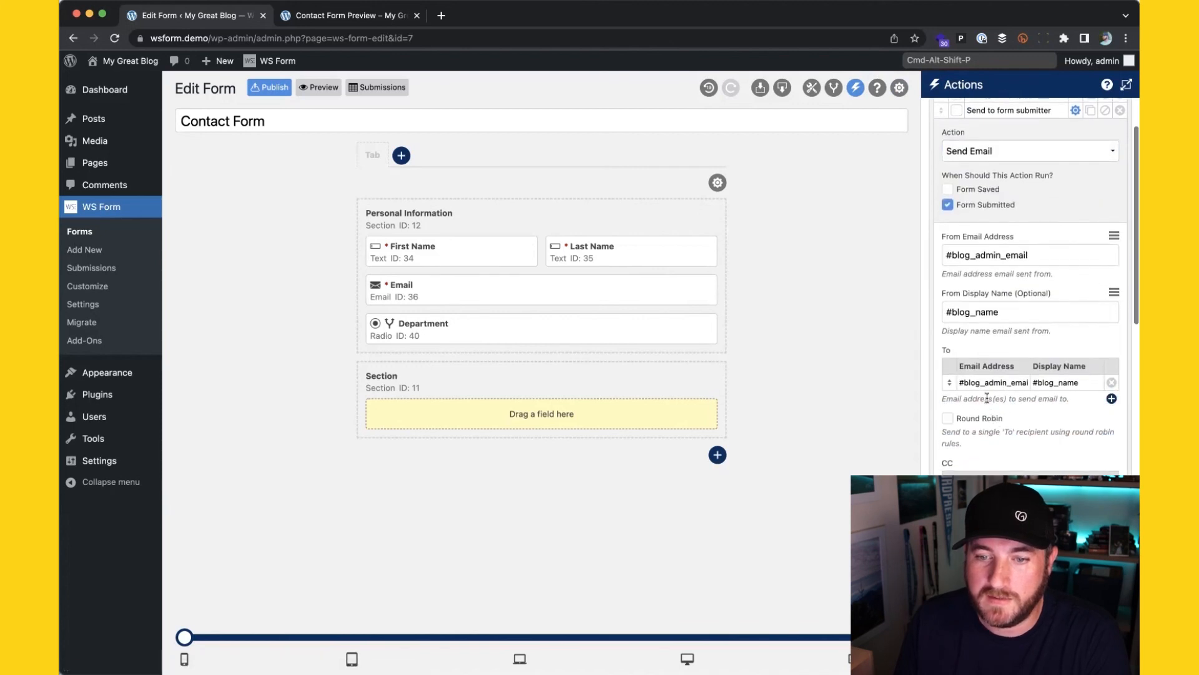
{"action": "left_click", "coordinate": [987, 382]}
{"action": "left_click", "coordinate": [758, 346]}
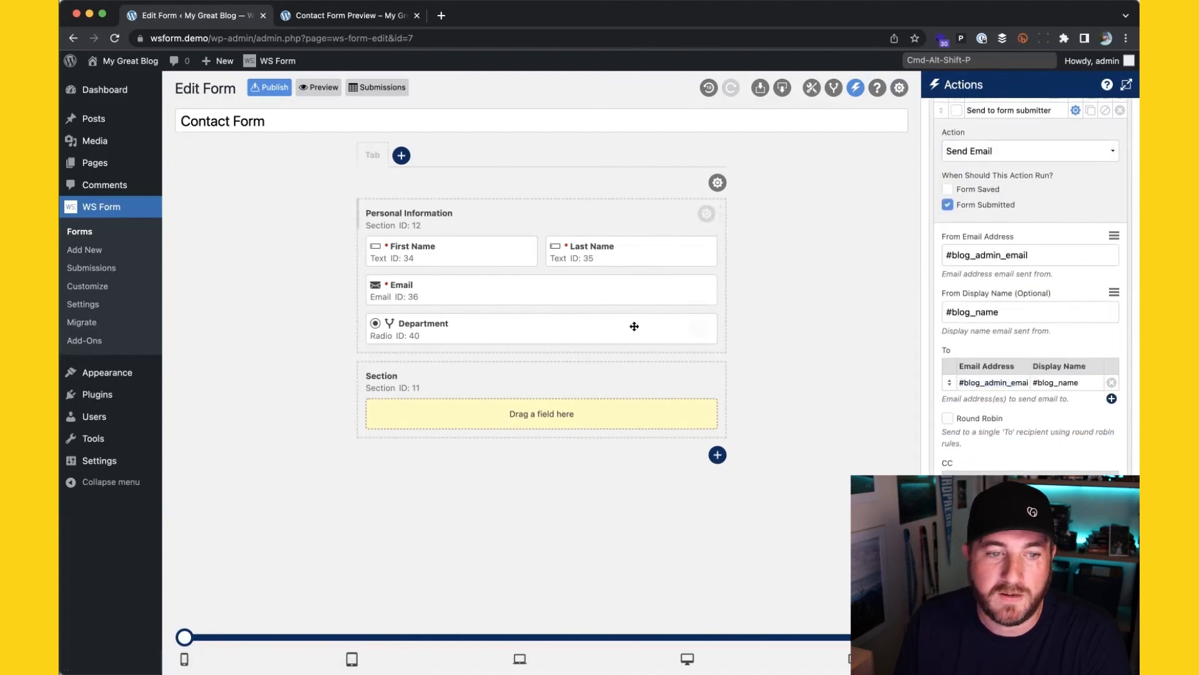
{"action": "left_click", "coordinate": [696, 290]}
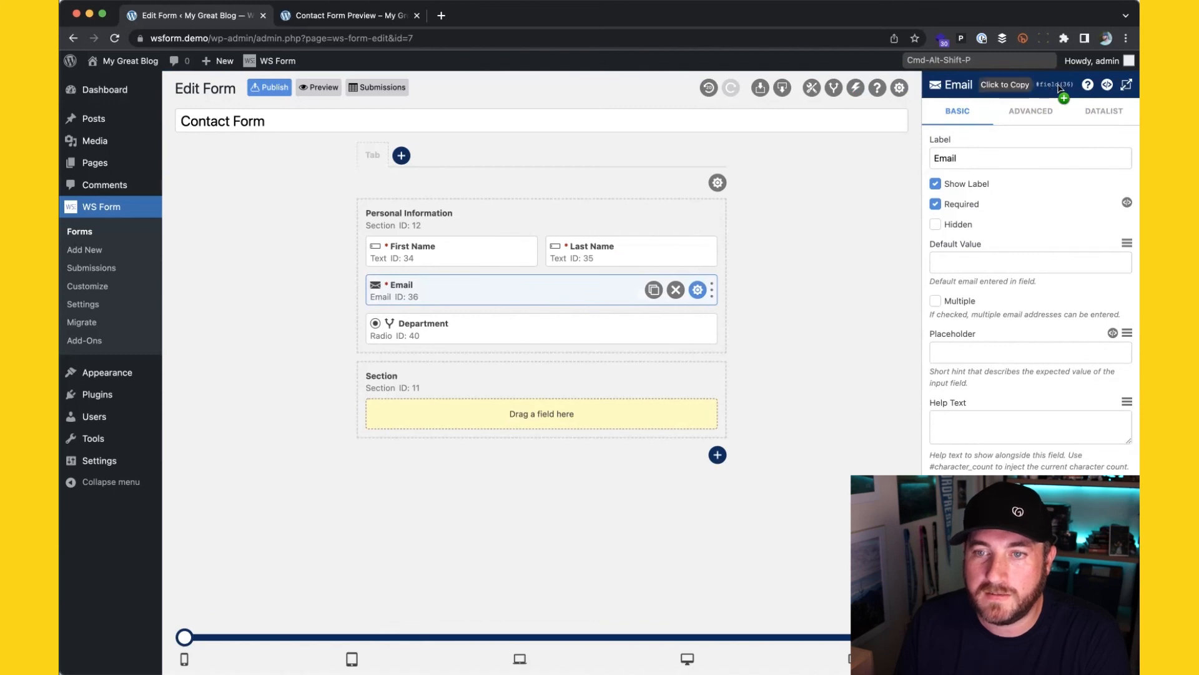
{"action": "left_click", "coordinate": [855, 88]}
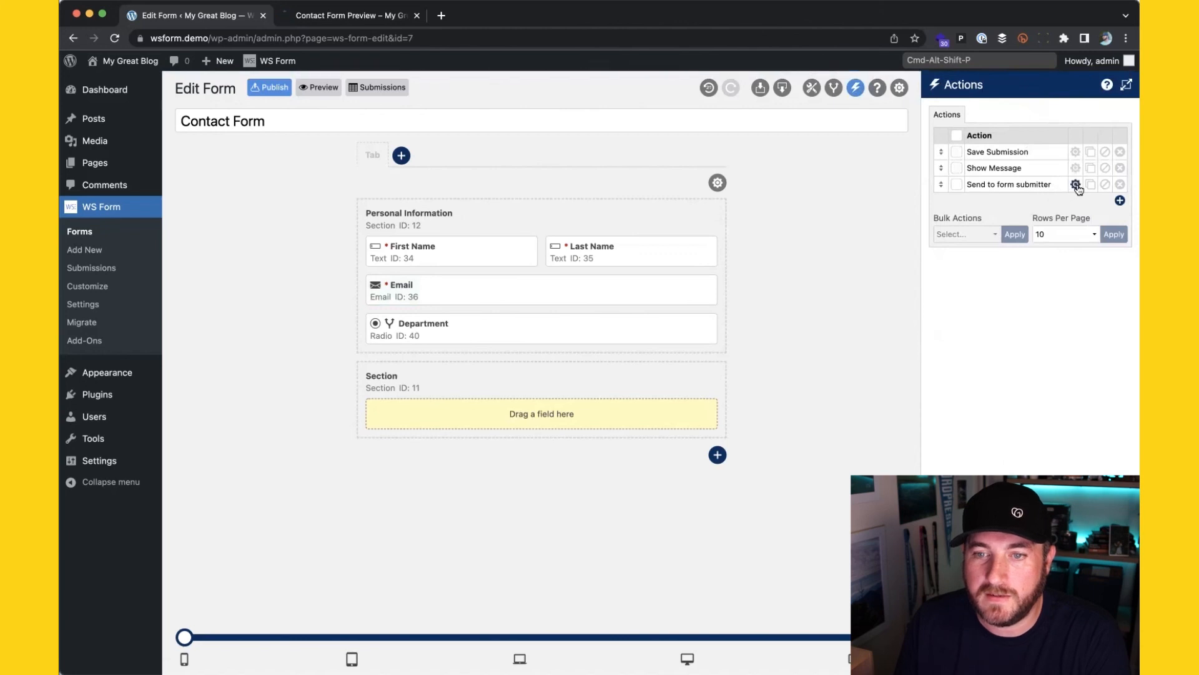
{"action": "left_click", "coordinate": [1075, 184]}
{"action": "triple_click", "coordinate": [993, 456]}
{"action": "right_click", "coordinate": [993, 457]}
{"action": "left_click", "coordinate": [1017, 551]}
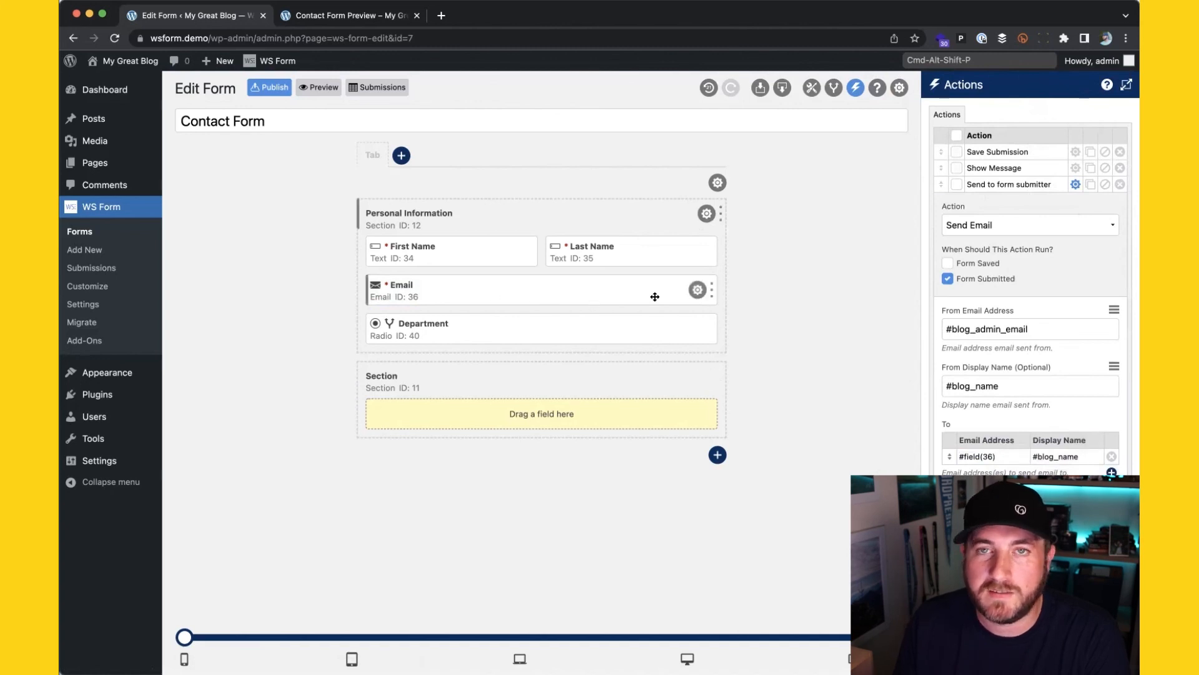
Examine the Subject and Message contents of the "Send to form submitter" email
{"action": "scroll", "coordinate": [1007, 332], "scroll_direction": "down", "scroll_amount": 5}
{"action": "scroll", "coordinate": [1008, 332], "scroll_direction": "down", "scroll_amount": 4}
{"action": "left_click_drag", "start_coordinate": [1012, 287], "coordinate": [916, 288]}
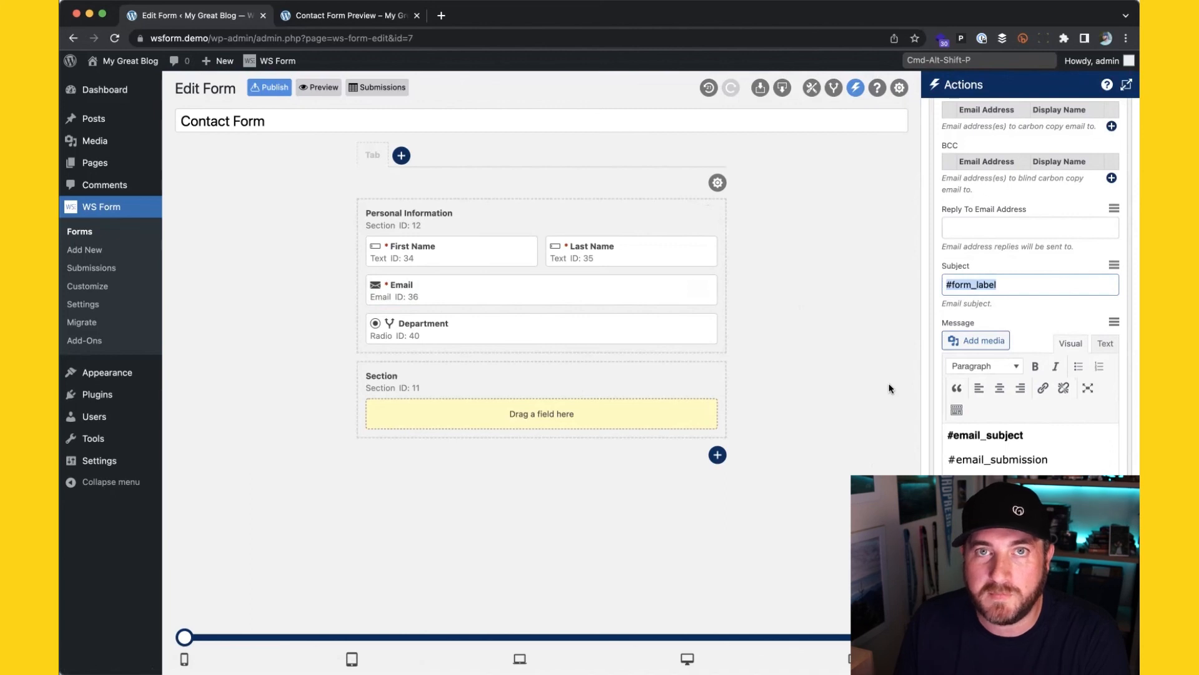
{"action": "left_click_drag", "start_coordinate": [1062, 462], "coordinate": [902, 382]}
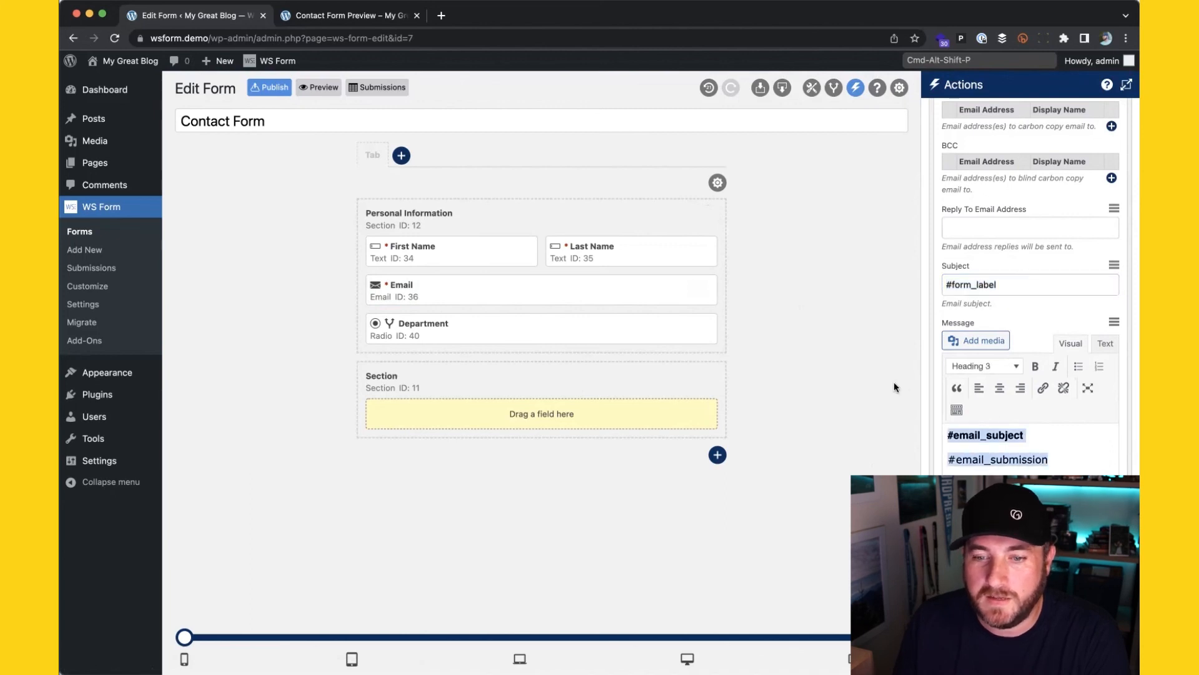